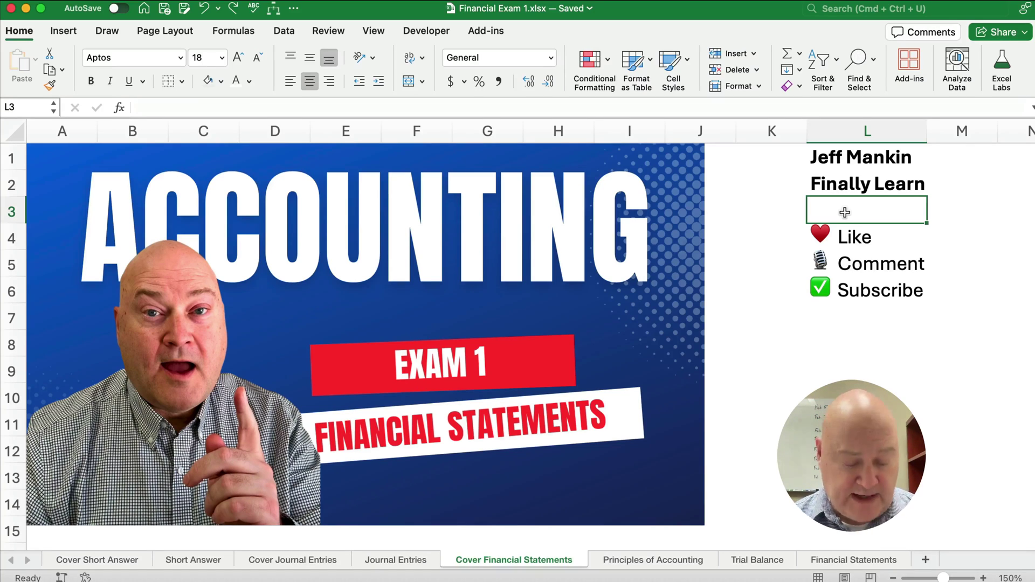
- Go to the Trial Balance sheet and read the exam instructions and the Adjusted Trial Balance for Swang, Inc
key("alt+Right")
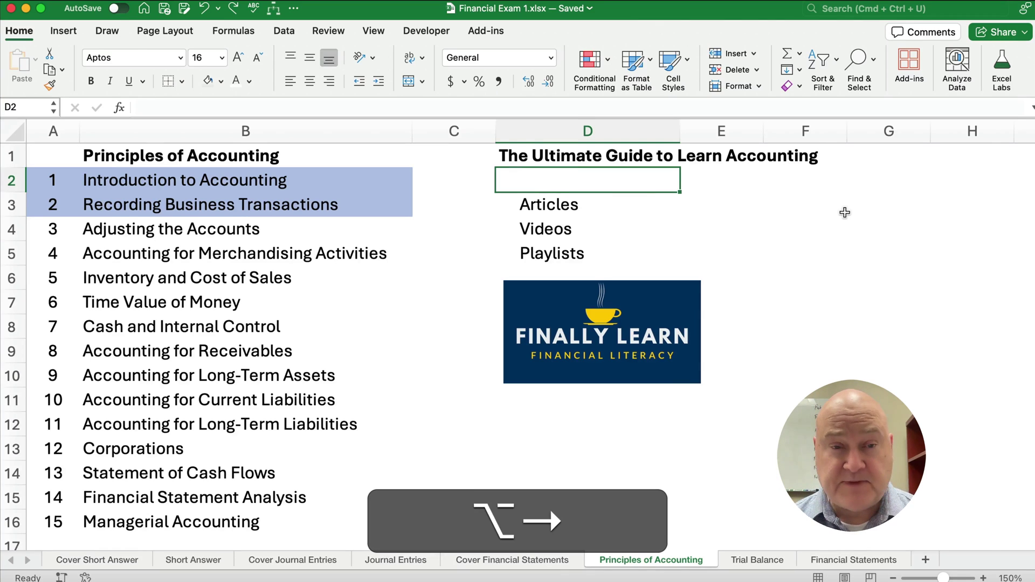
key("alt+Right")
scroll(569, 360, "up", 10)
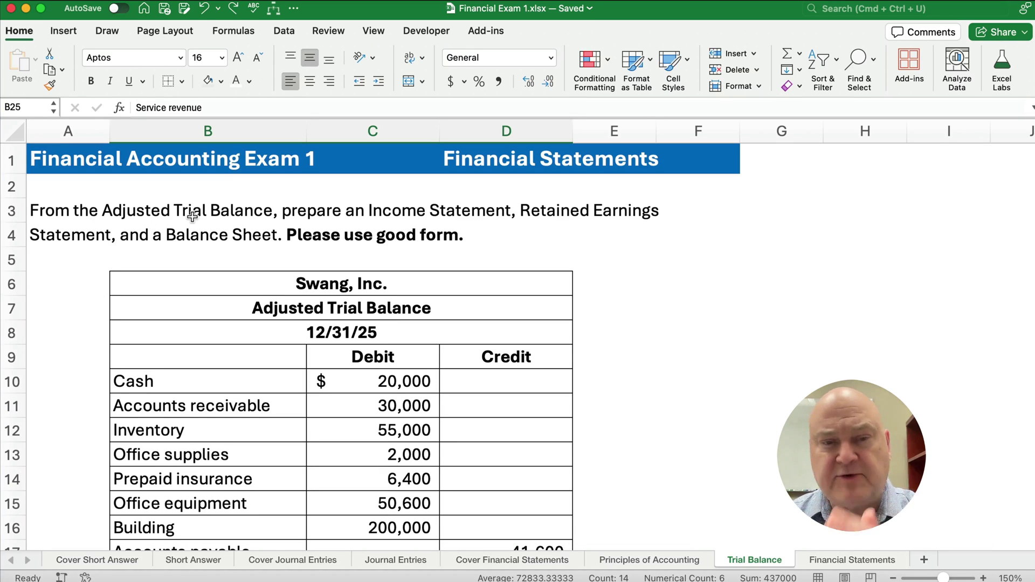
scroll(147, 302, "down", 1)
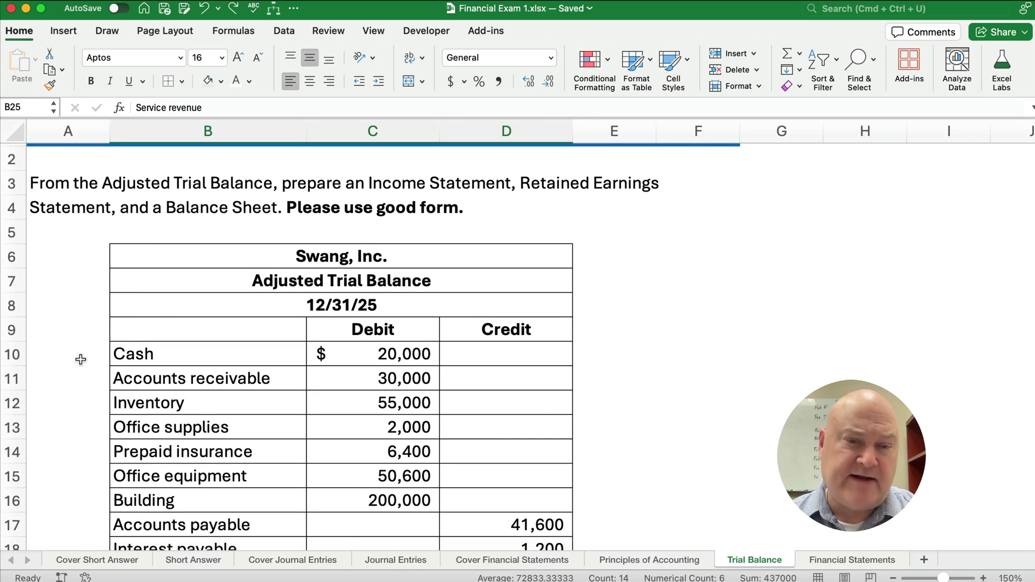
scroll(87, 342, "down", 1)
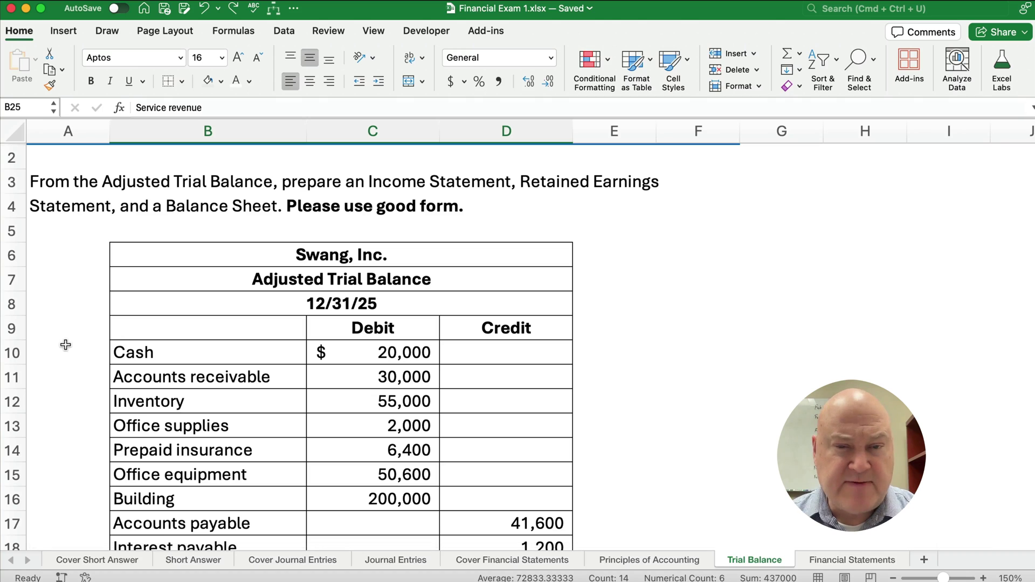
scroll(67, 345, "down", 1)
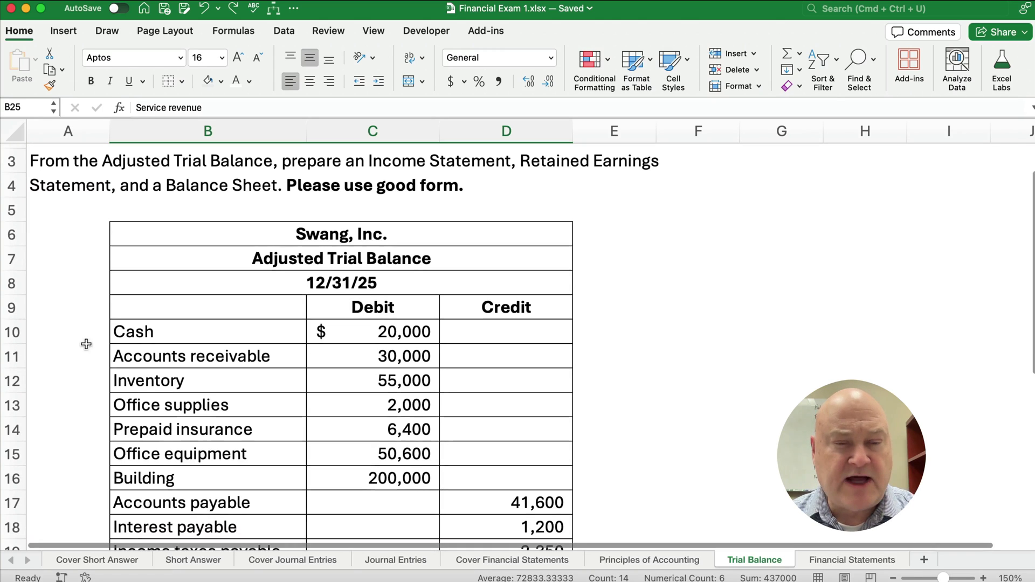
scroll(77, 344, "down", 3)
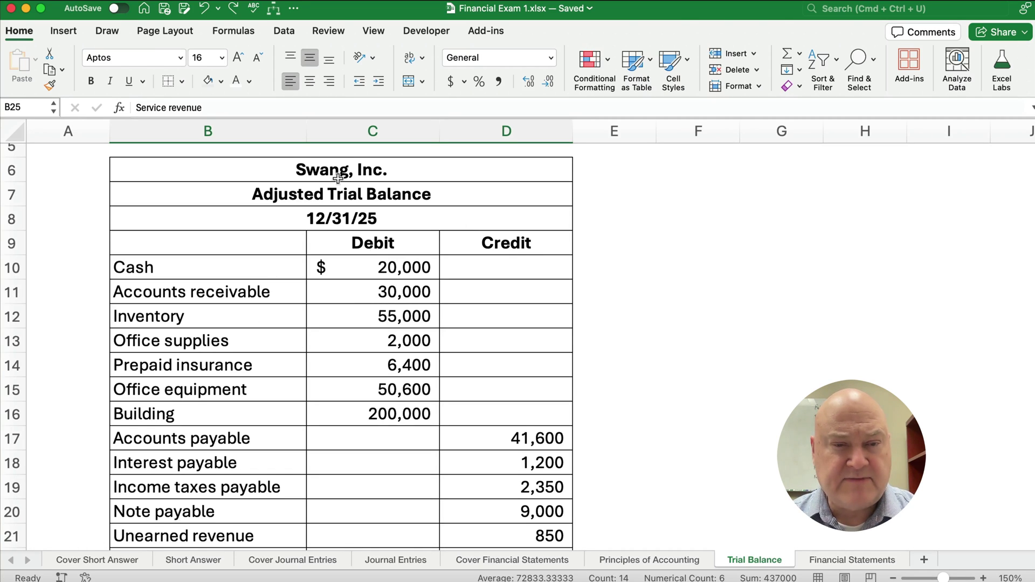
scroll(239, 246, "down", 1)
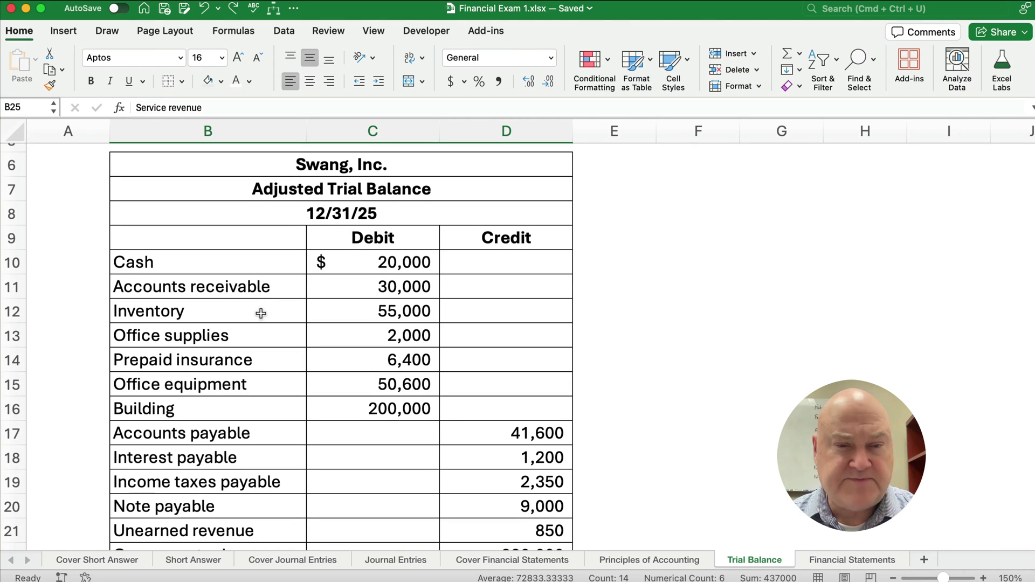
scroll(261, 310, "down", 2)
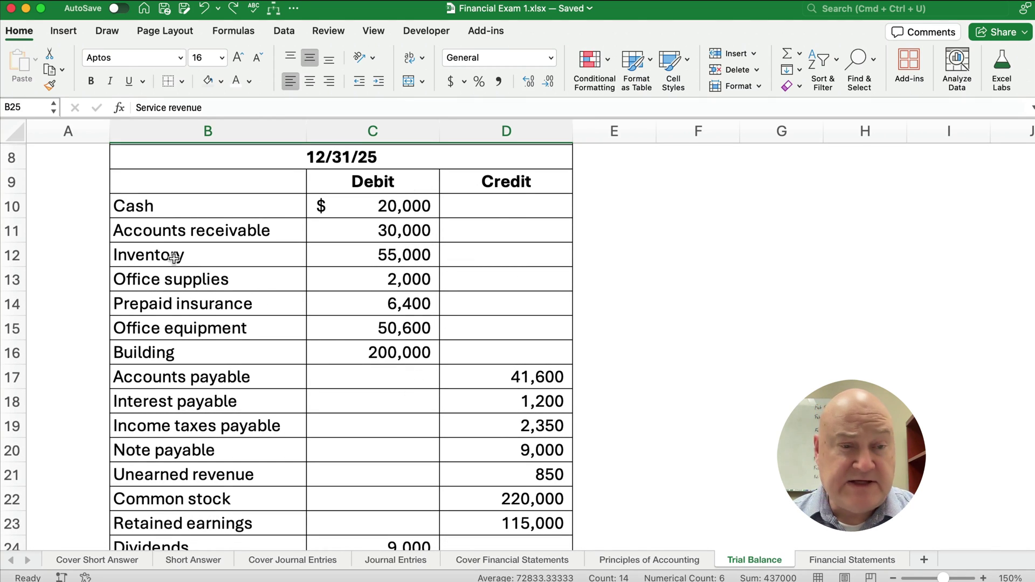
- Review the asset accounts in rows 10 to 16 and the liability accounts in rows 17 to 21
left_click_drag(132, 204, 518, 356)
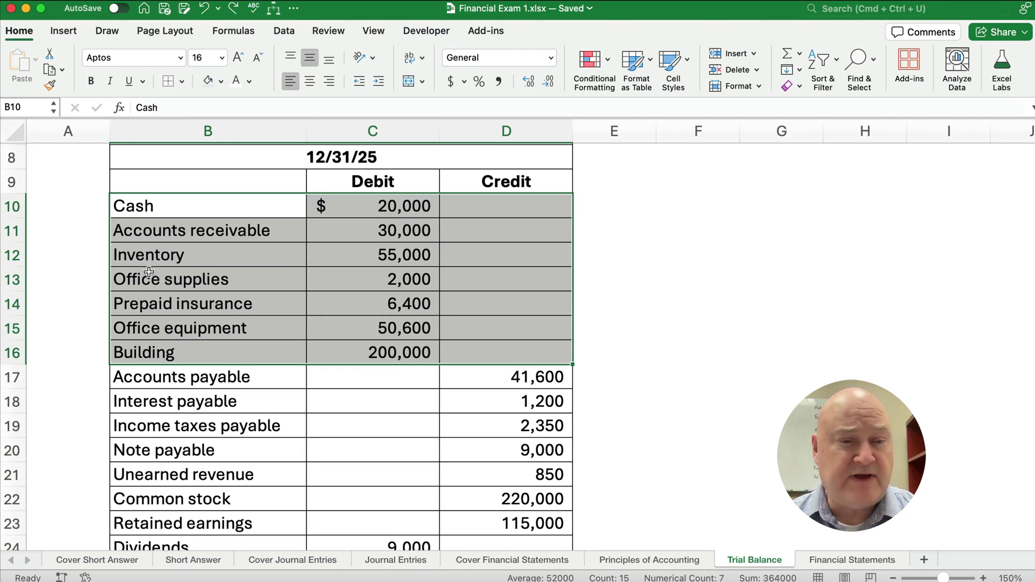
scroll(47, 332, "down", 4)
left_click_drag(142, 288, 507, 383)
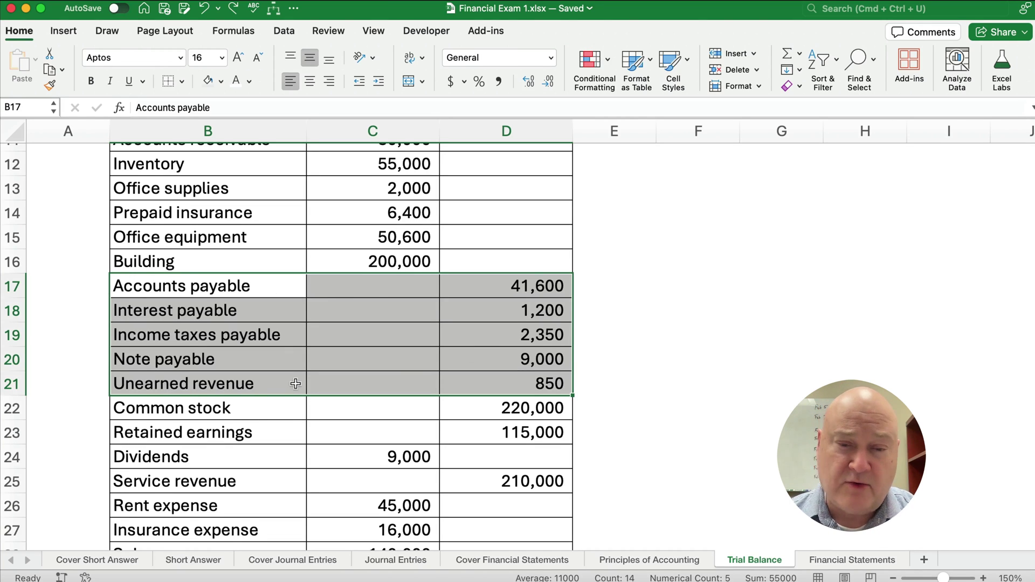
- Review the common stock, retained earnings and dividends accounts in rows 22 to 24 of the trial balance
scroll(286, 396, "down", 2)
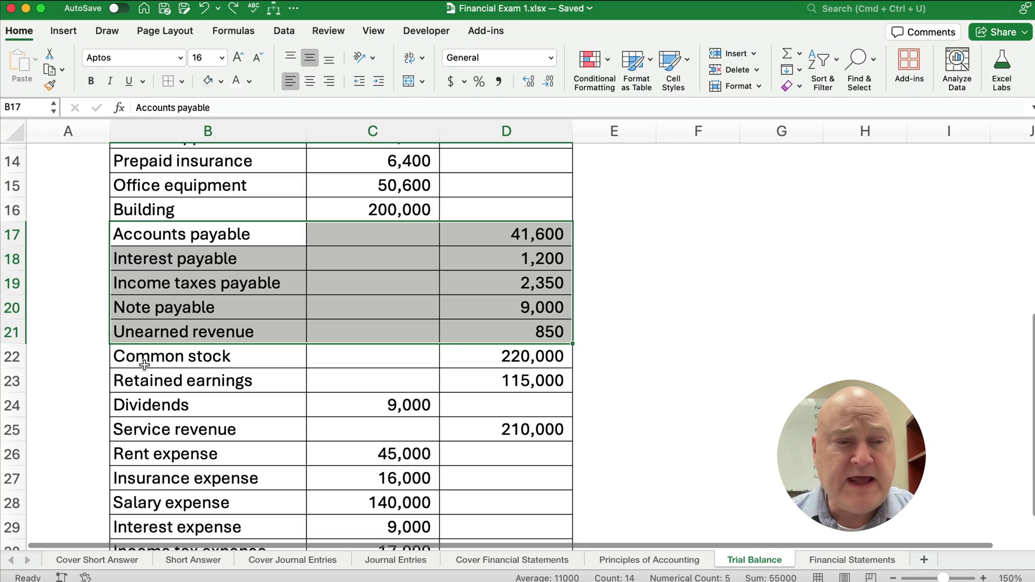
left_click_drag(145, 366, 463, 407)
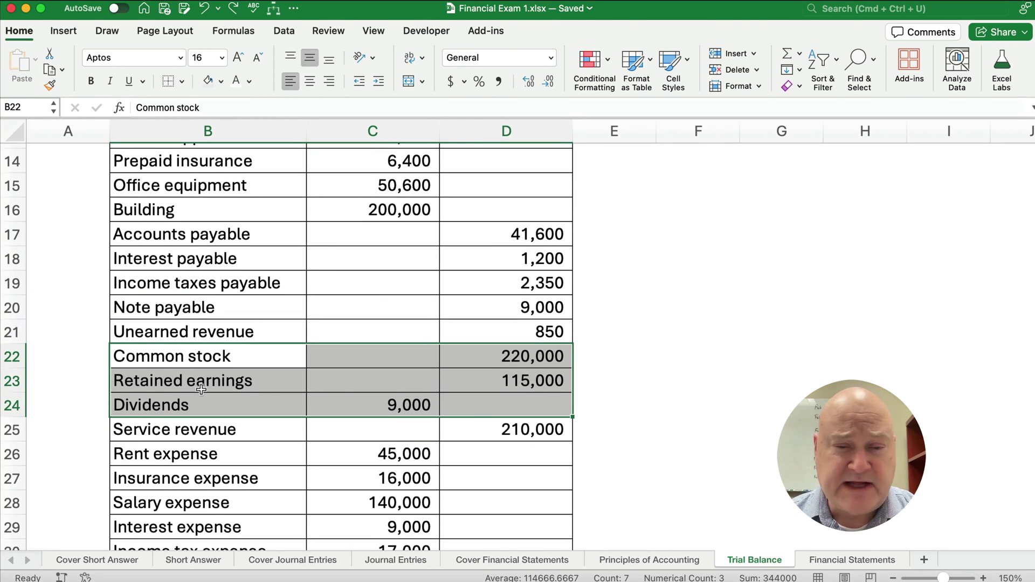
scroll(200, 390, "down", 1)
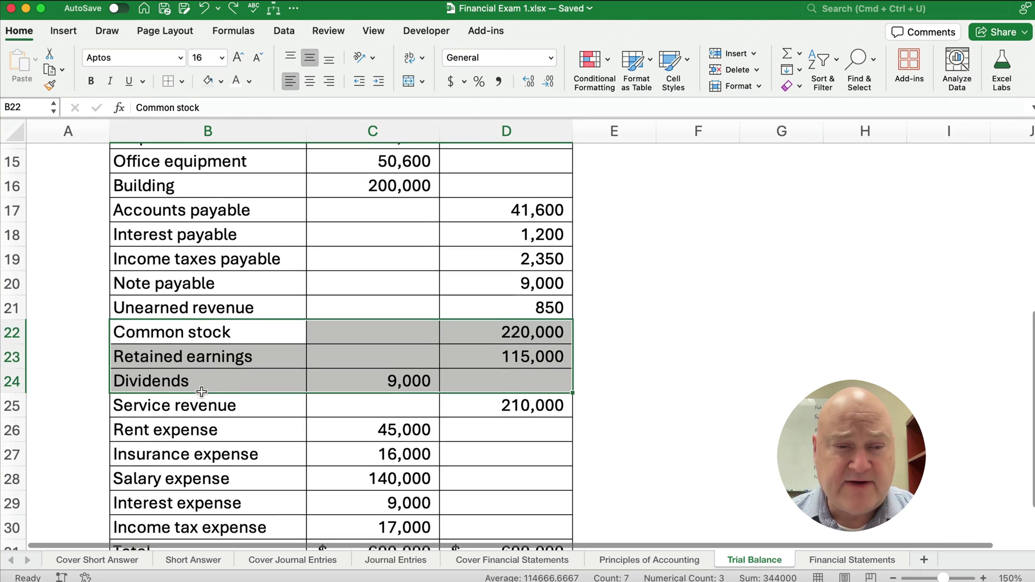
left_click(528, 362)
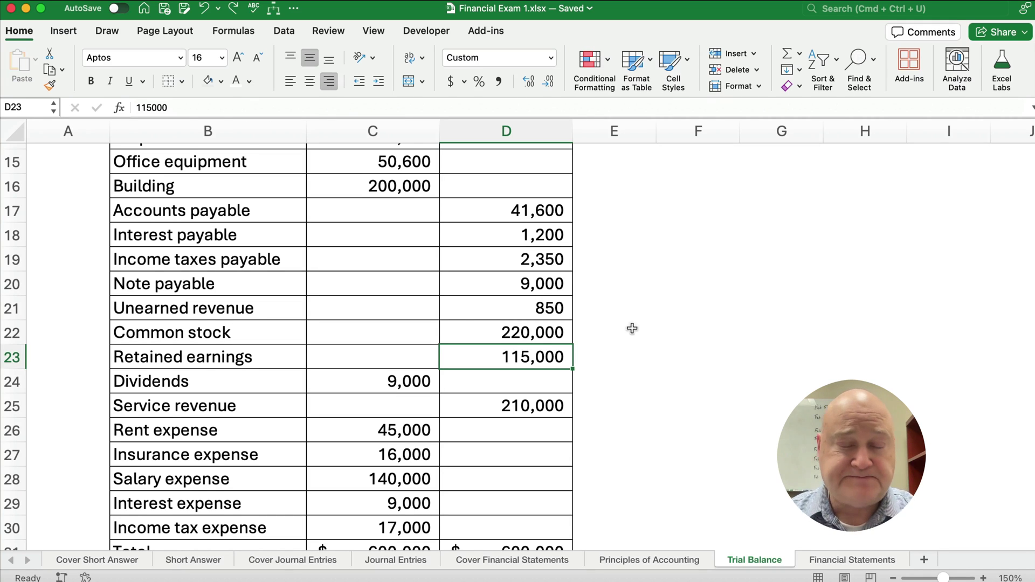
scroll(499, 309, "down", 1)
left_click_drag(183, 359, 412, 358)
left_click_drag(183, 308, 534, 352)
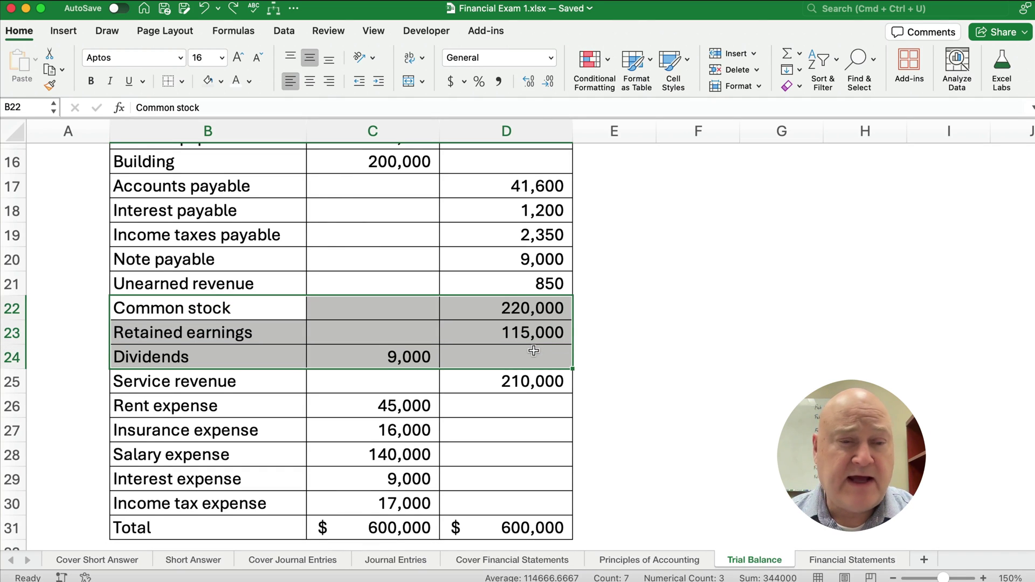
- Review the service revenue account in row 25 and the expense accounts in rows 26 to 30
scroll(446, 372, "down", 3)
left_click_drag(132, 296, 518, 299)
left_click_drag(168, 323, 432, 422)
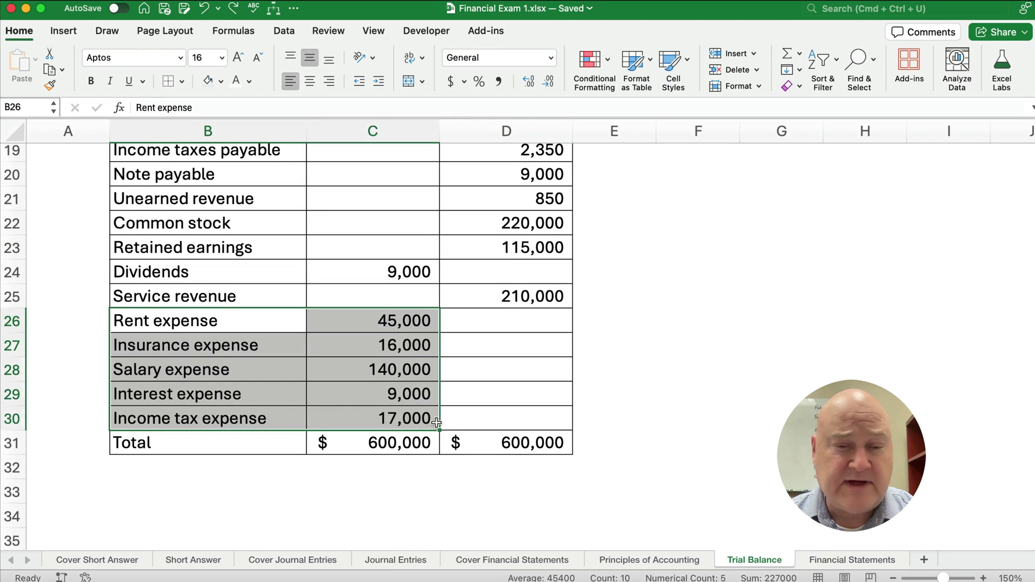
- Inspect the debit total's formula in C31 and check which cells its range covers, leaving the formula as it is
left_click(410, 446)
scroll(411, 437, "up", 3)
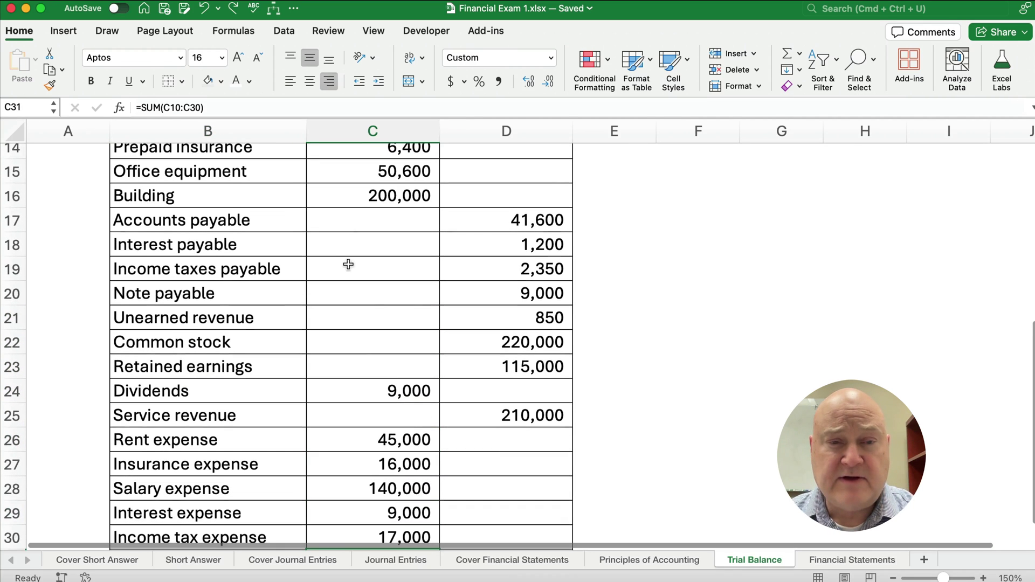
left_click(153, 107)
scroll(458, 391, "up", 4)
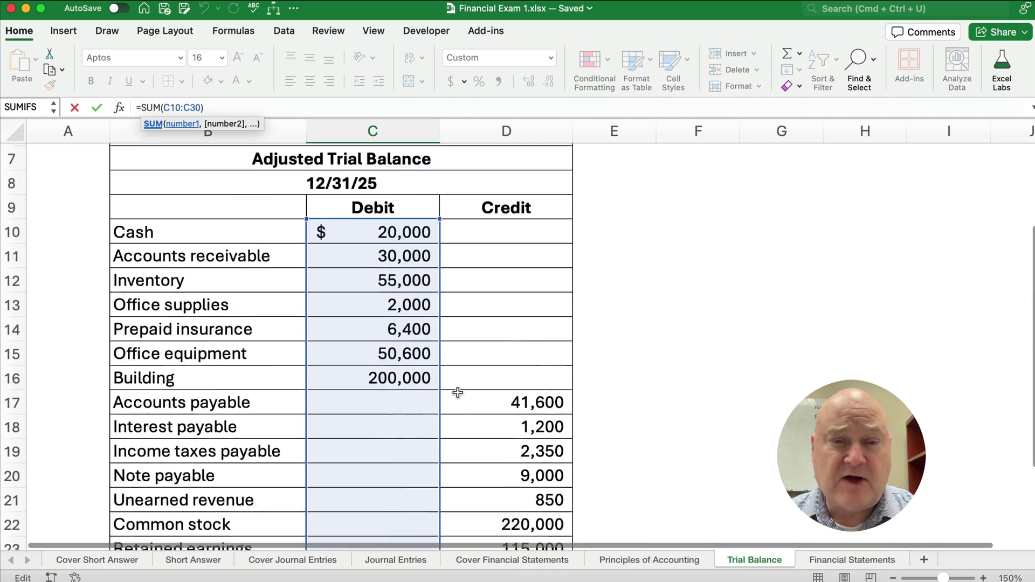
scroll(374, 381, "down", 2)
scroll(375, 382, "down", 4)
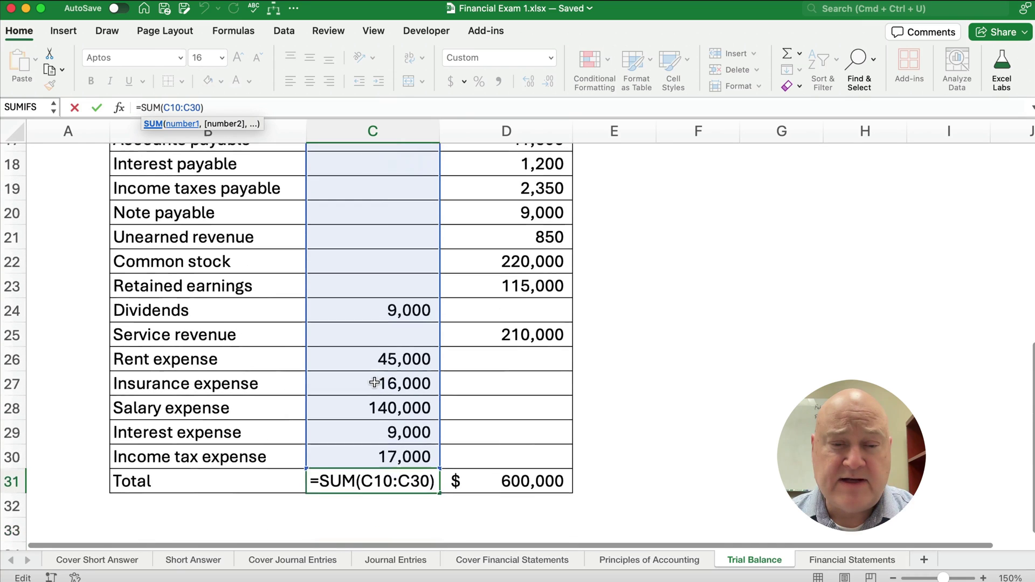
key("ctrl+Return")
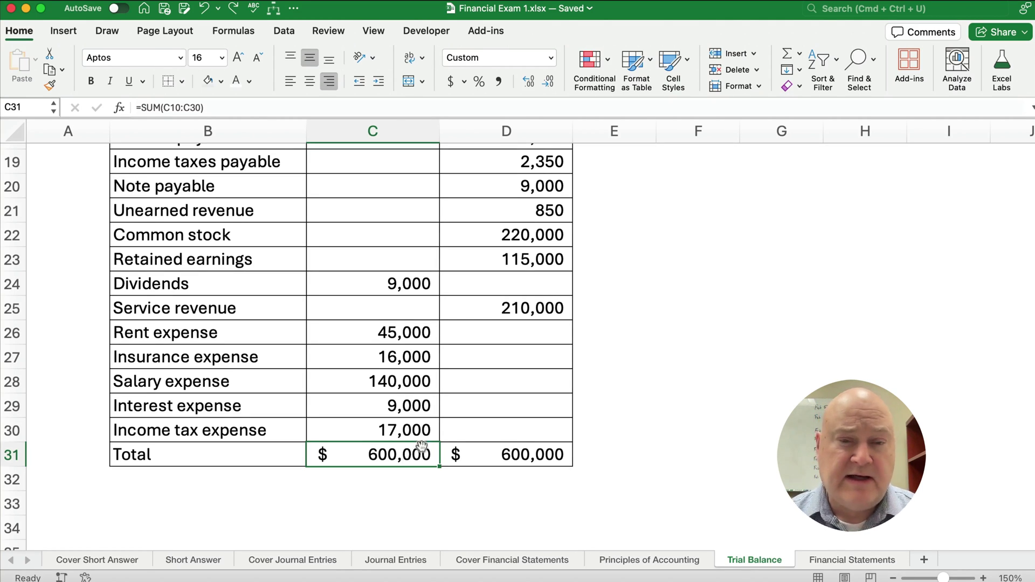
scroll(408, 384, "up", 1)
scroll(407, 384, "up", 1)
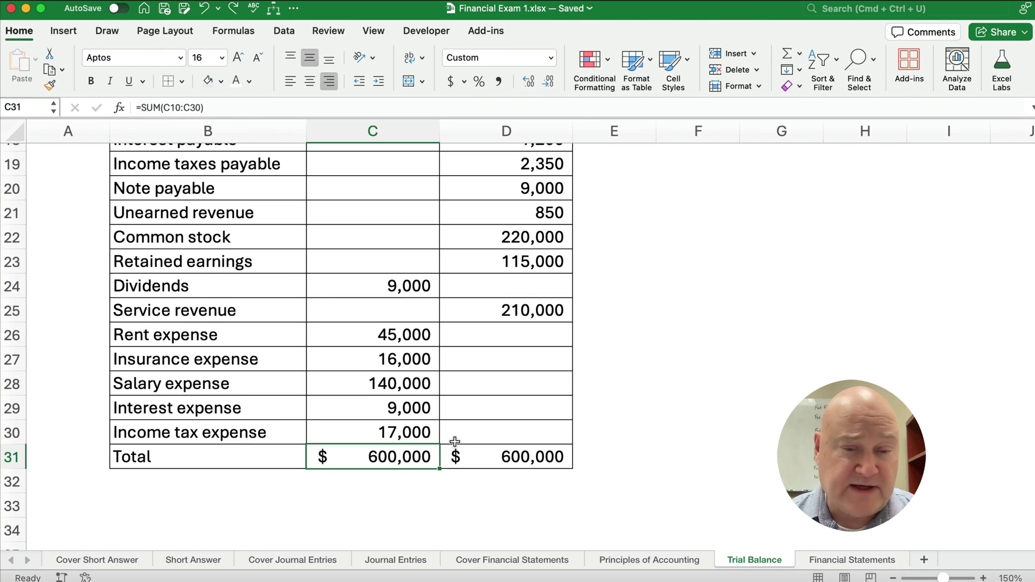
- Switch to the Financial Statements sheet and review the list of required statements in B3:B5
scroll(450, 440, "up", 5)
scroll(452, 439, "up", 2)
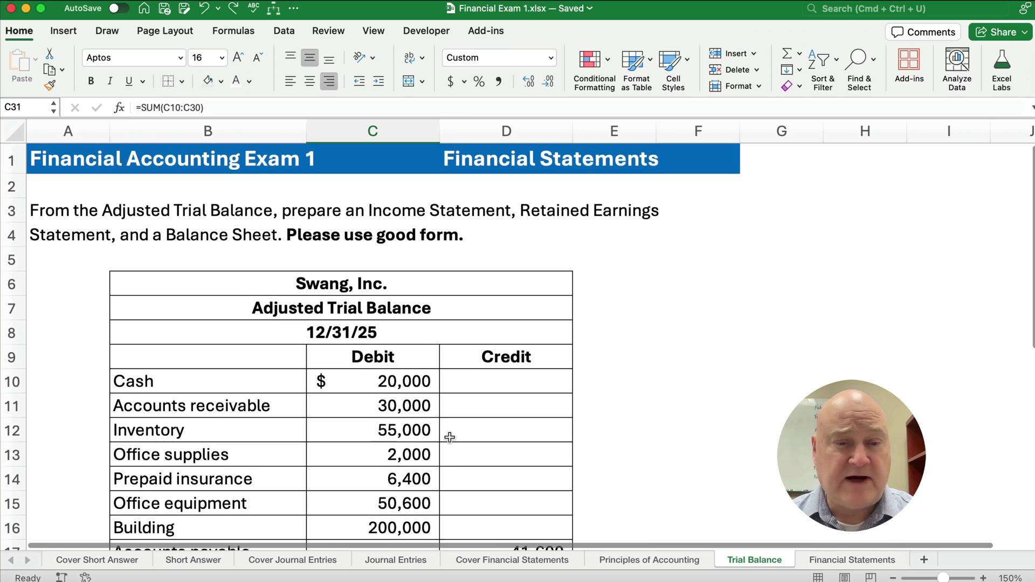
left_click(835, 561)
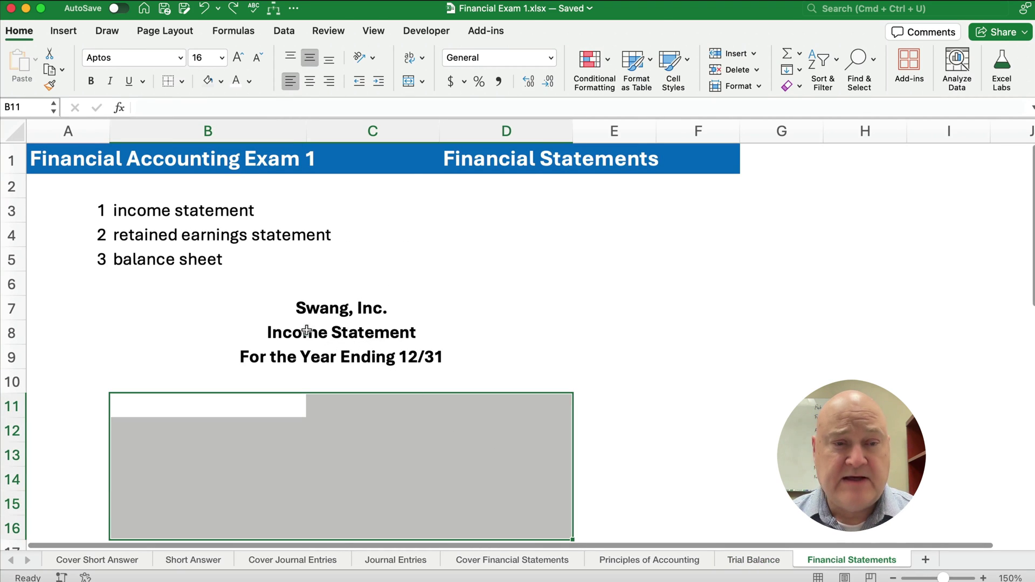
left_click(303, 332)
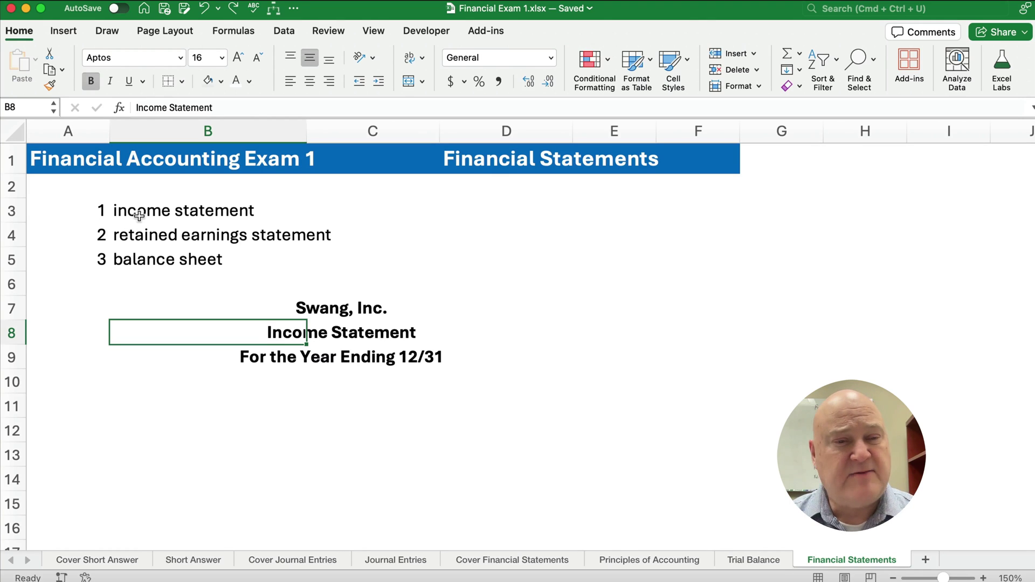
left_click_drag(136, 211, 328, 251)
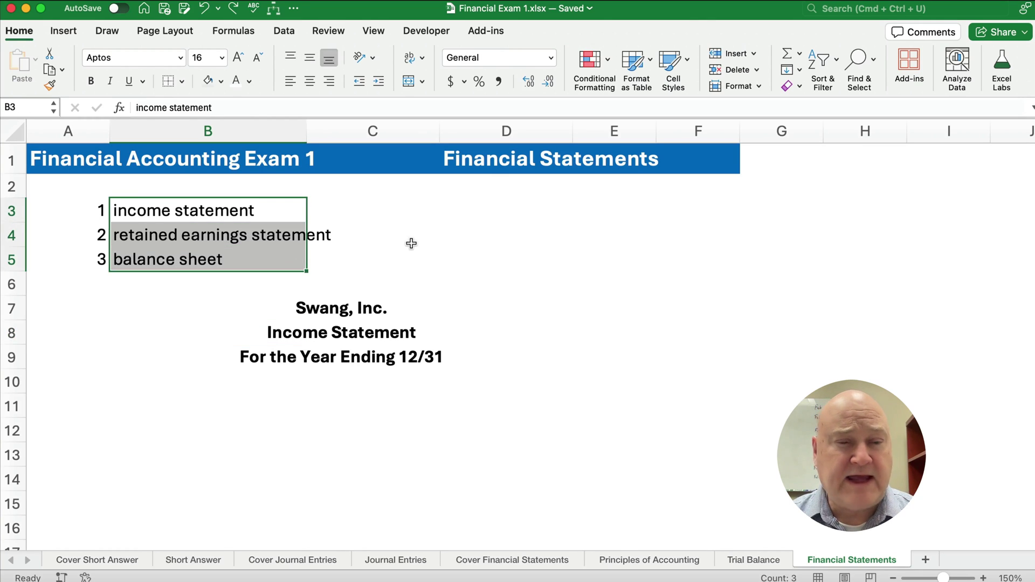
- Insert a row below "balance sheet" and add item 4, "statement of cash flows", in A6 and B6
left_click(12, 284)
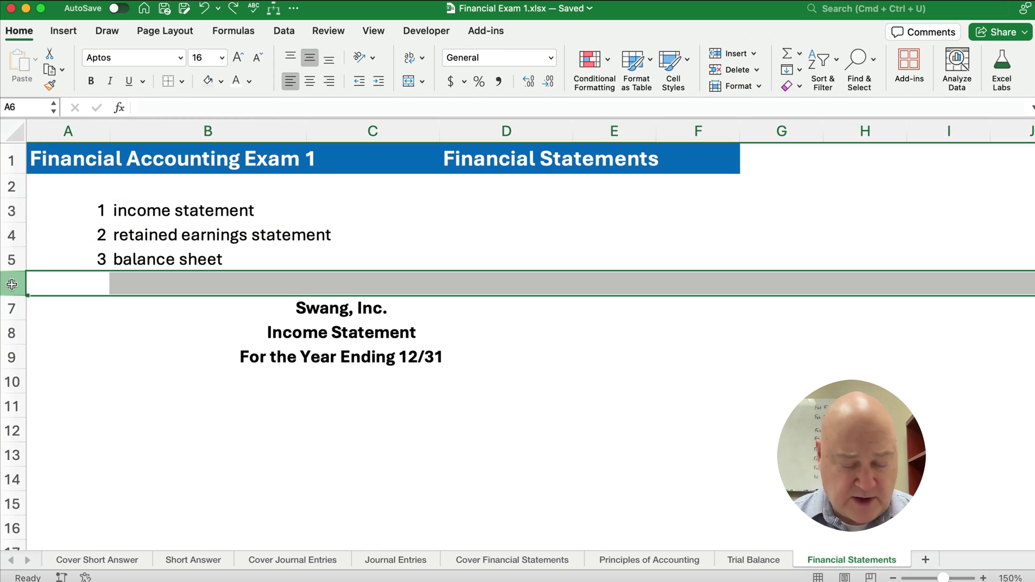
key("super+shift+equal")
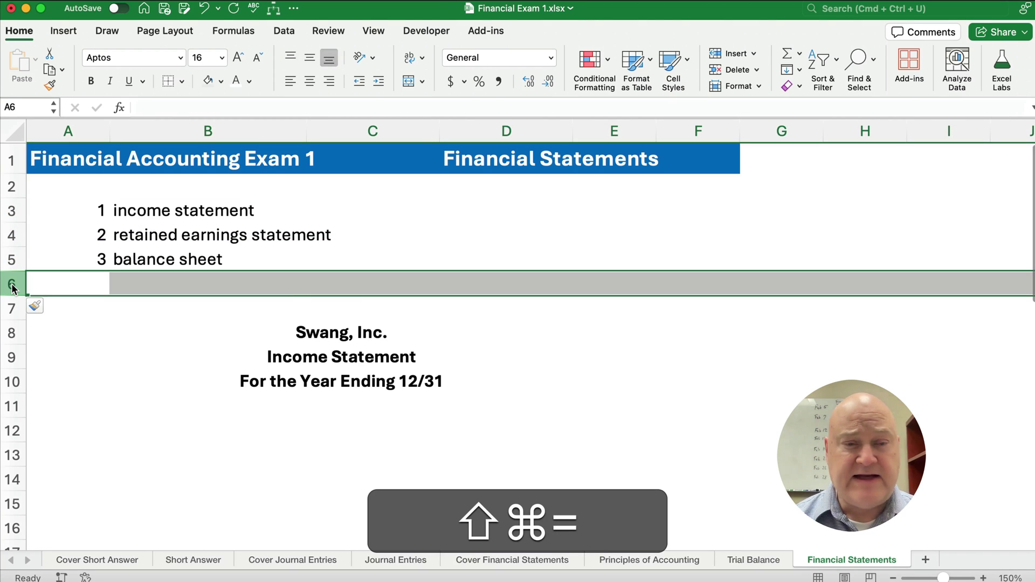
key("Right")
key("Left")
type("4")
key("Right")
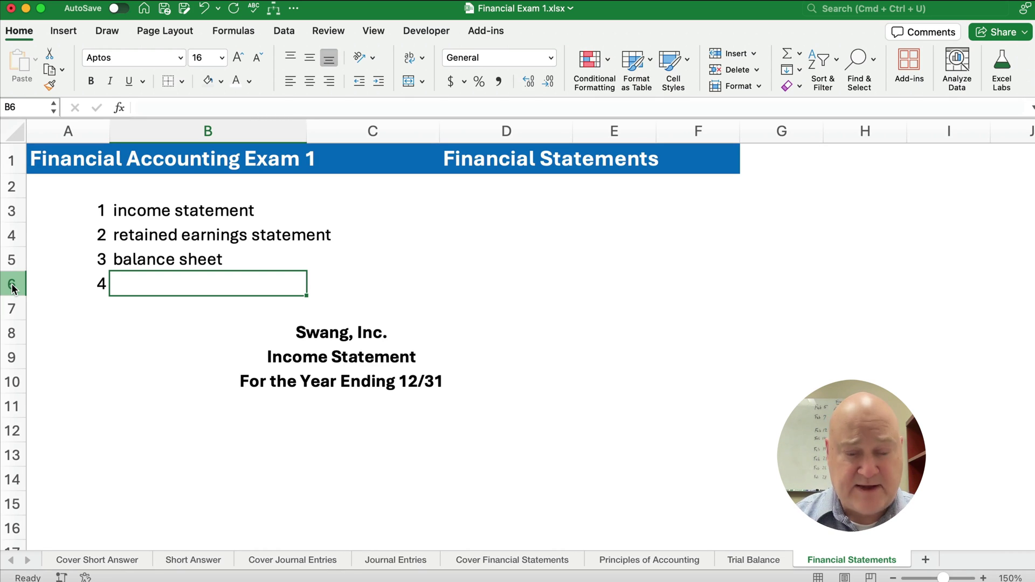
type("sta")
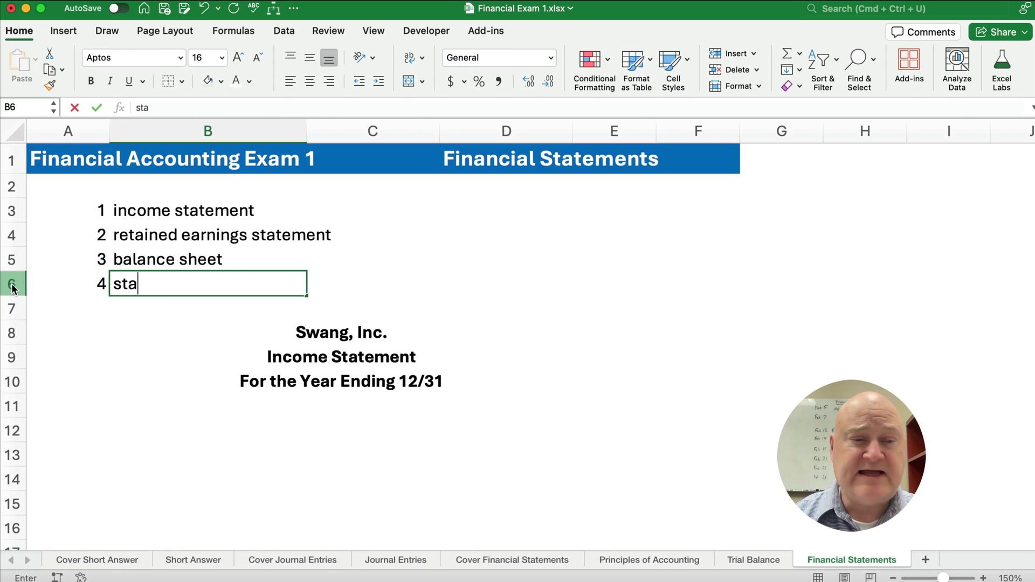
type("tement of cash flows")
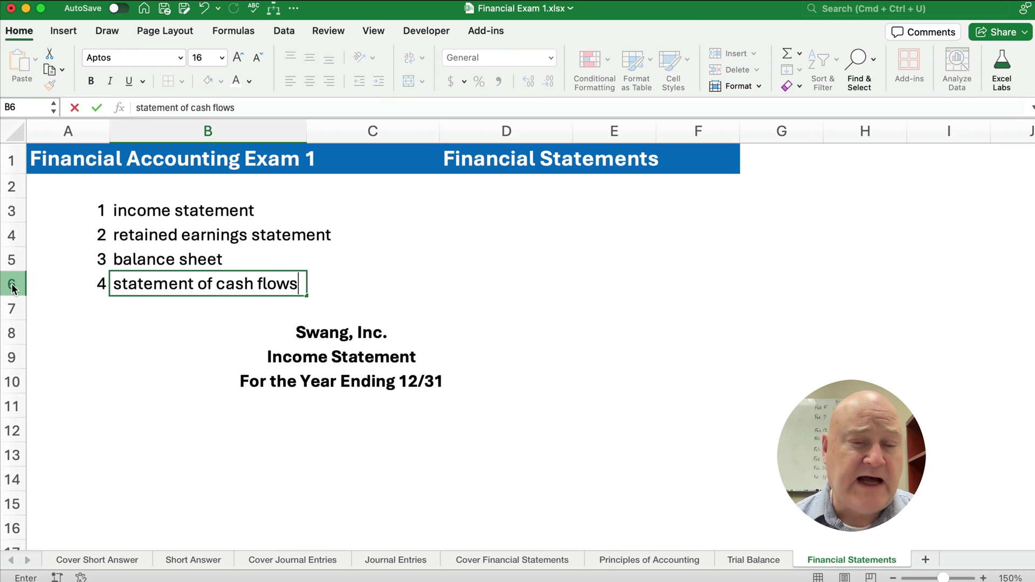
key("Tab")
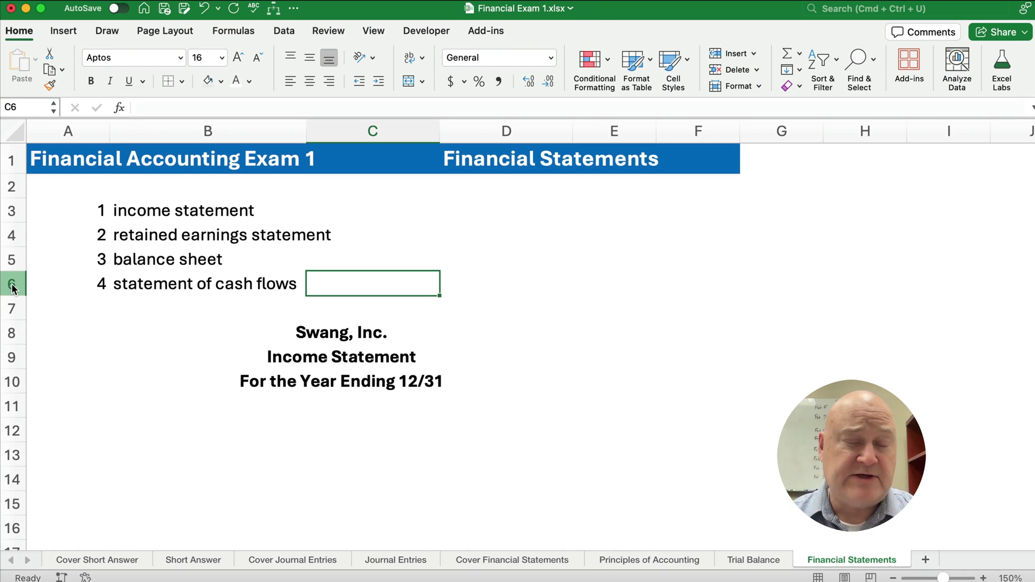
left_click(138, 286)
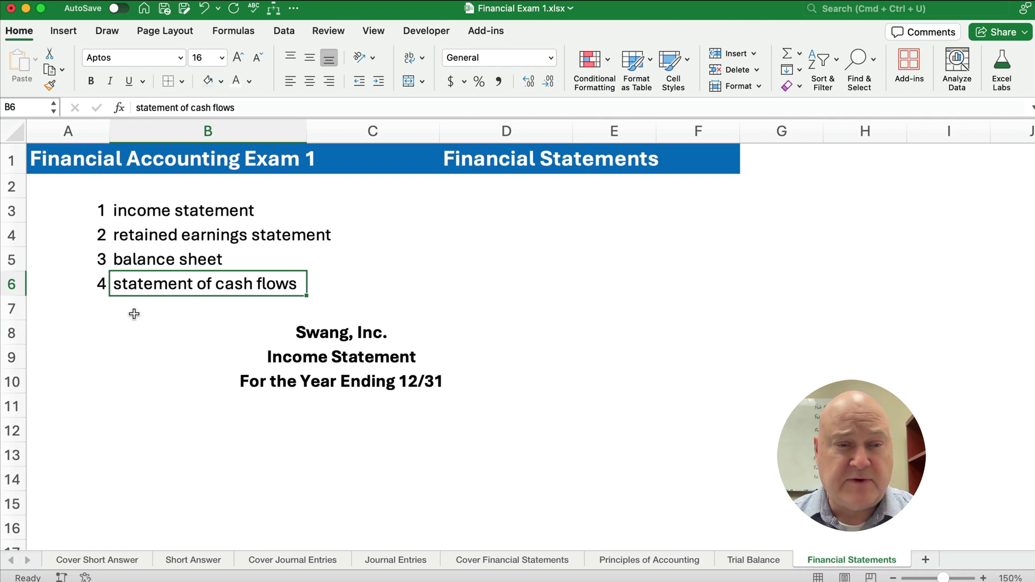
- Highlight the first three statements in A3:C5 with a yellow fill
left_click_drag(67, 210, 329, 258)
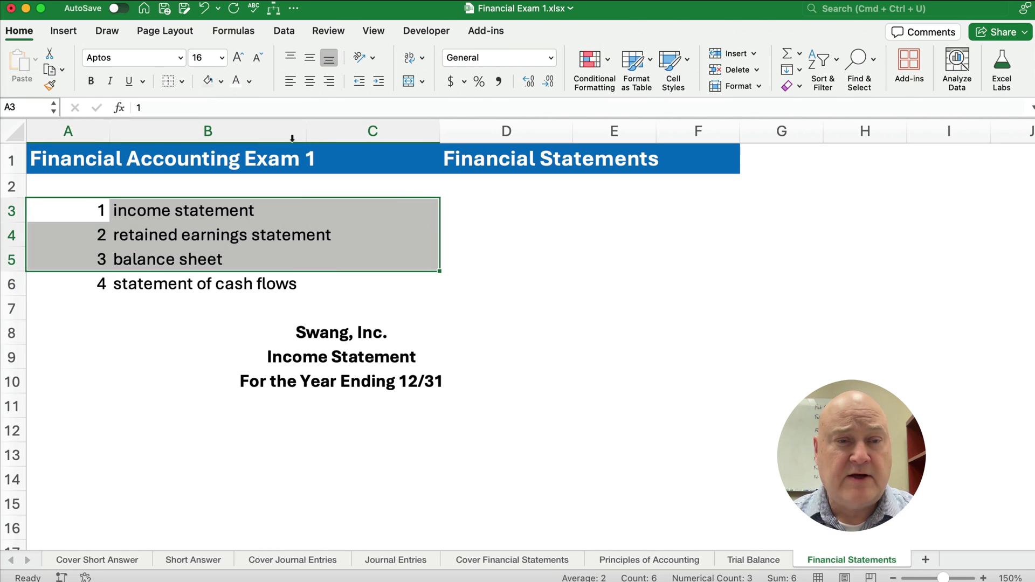
left_click(221, 82)
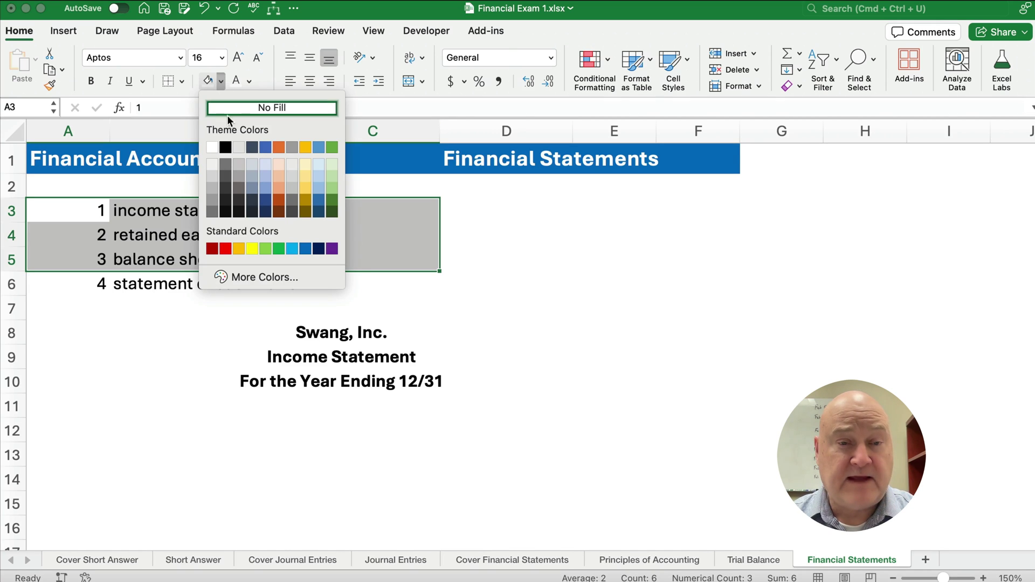
left_click(252, 248)
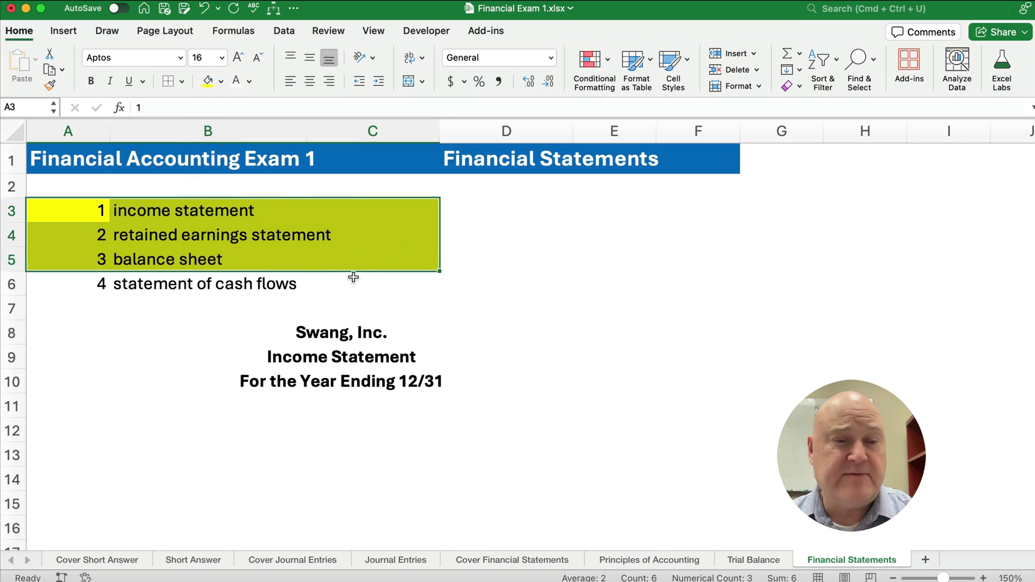
- Add the year to the income statement's date line in B10 so it reads "For the Year Ending 12/31/25"
scroll(364, 340, "down", 3)
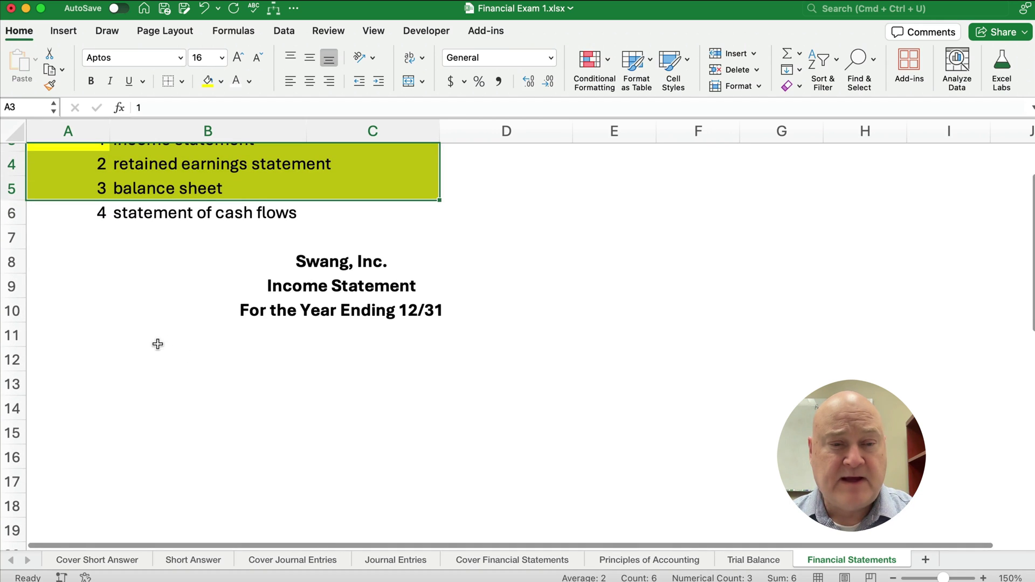
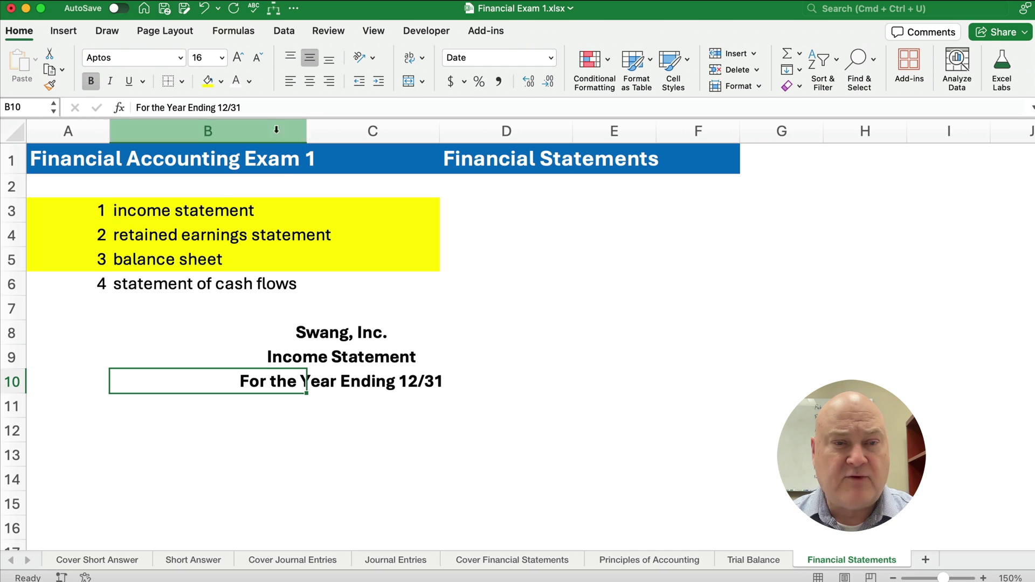
type("/25")
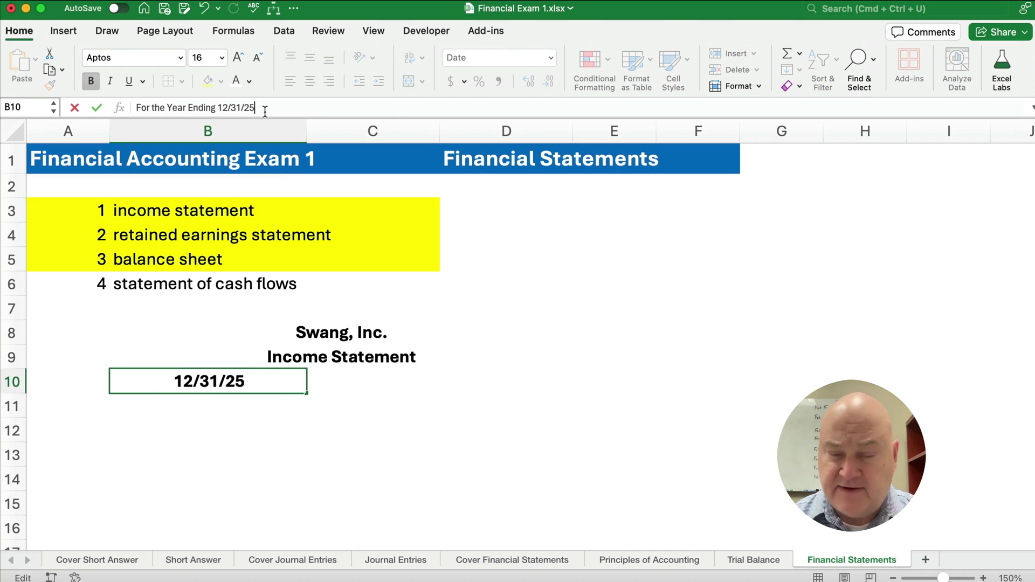
key("Return")
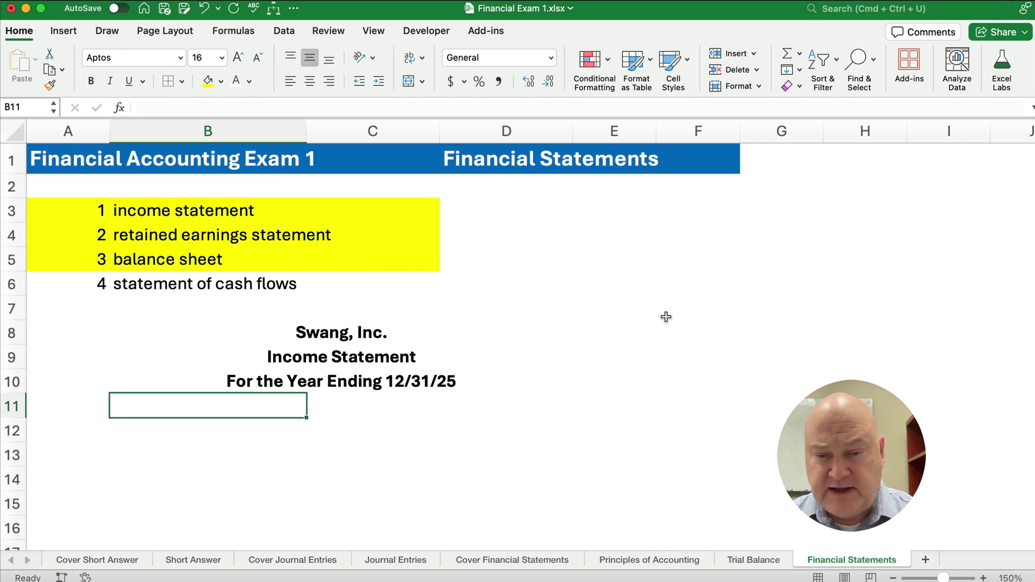
- Copy the service revenue and expense rows B25:D30 from the Trial Balance sheet into the Financial Statements sheet starting at B12
left_click(753, 559)
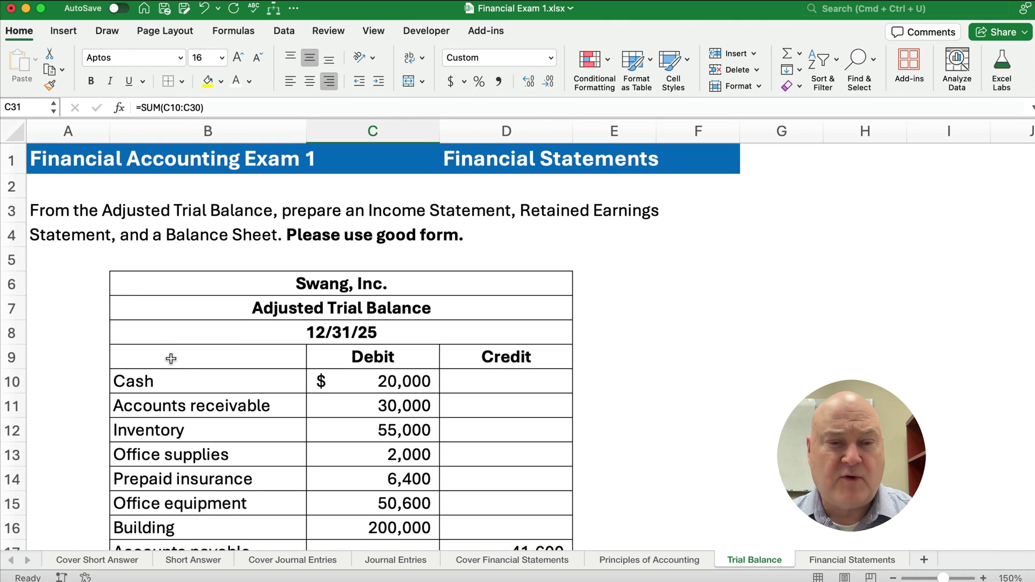
scroll(181, 356, "down", 2)
scroll(181, 356, "down", 10)
left_click_drag(135, 317, 506, 432)
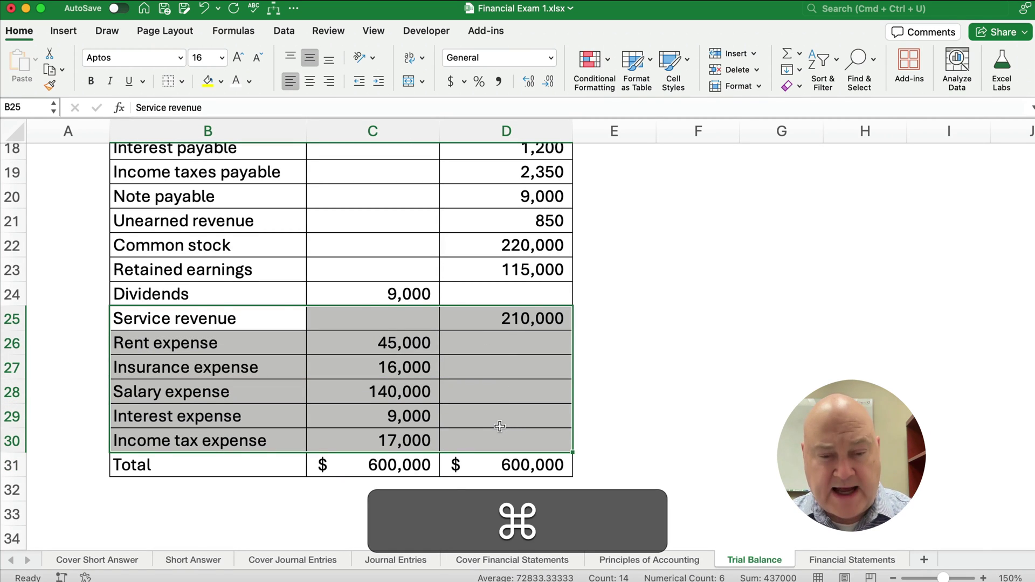
key("super+c")
left_click(829, 559)
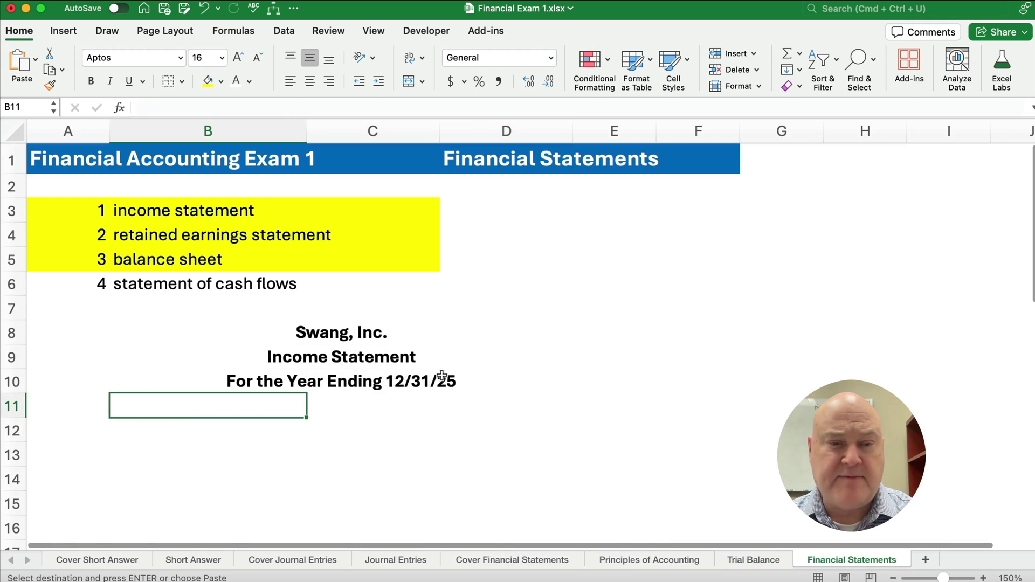
scroll(197, 435, "down", 1)
left_click(150, 426)
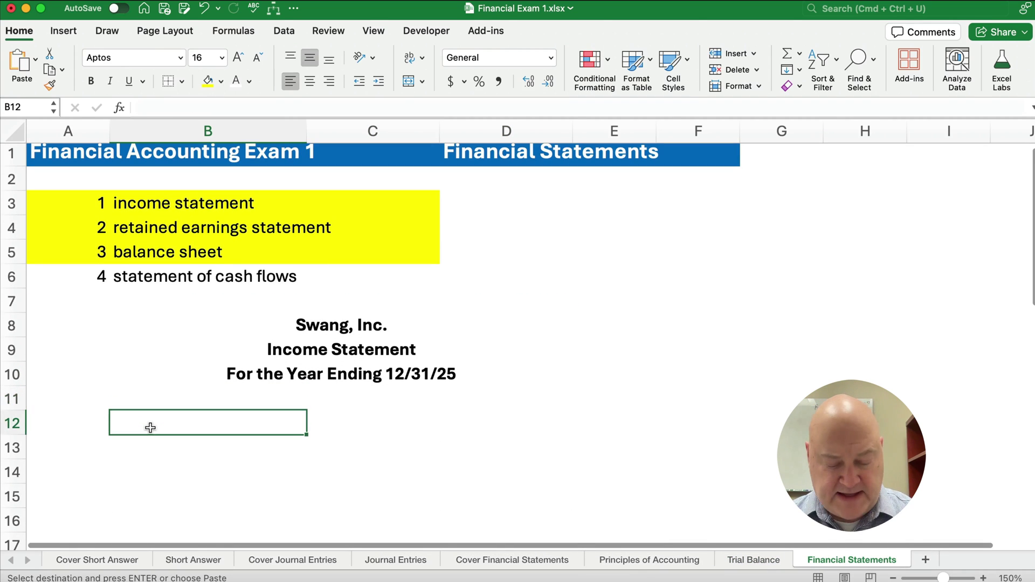
key("super+v")
- Remove all borders from the pasted revenue and expense rows in B12:D17
scroll(236, 290, "down", 5)
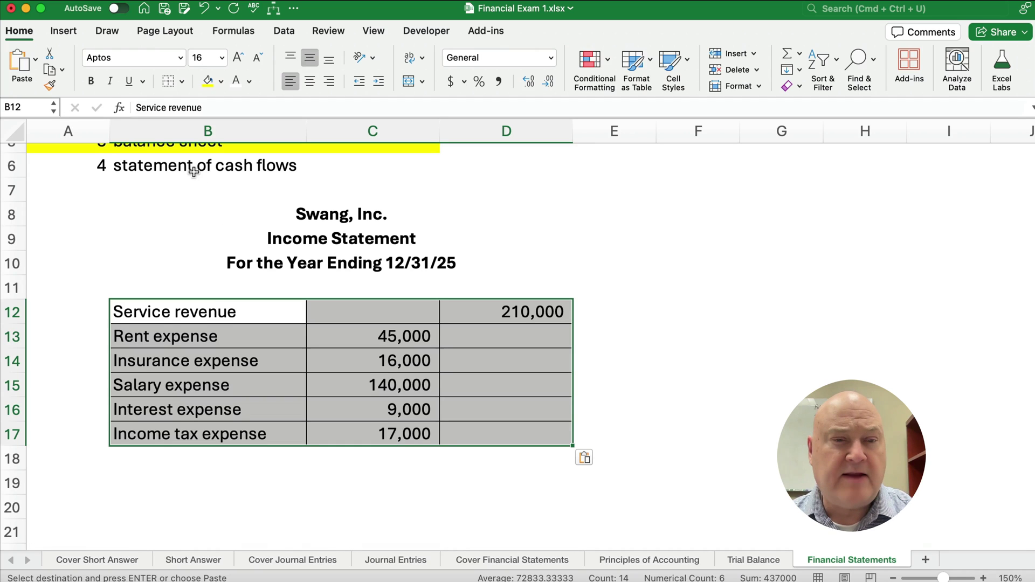
left_click(182, 81)
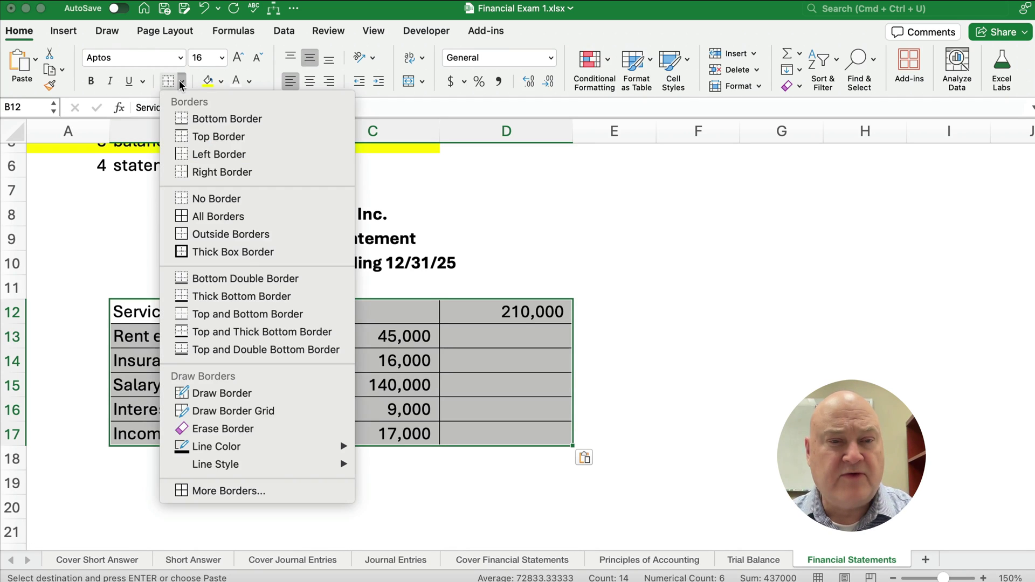
left_click(226, 204)
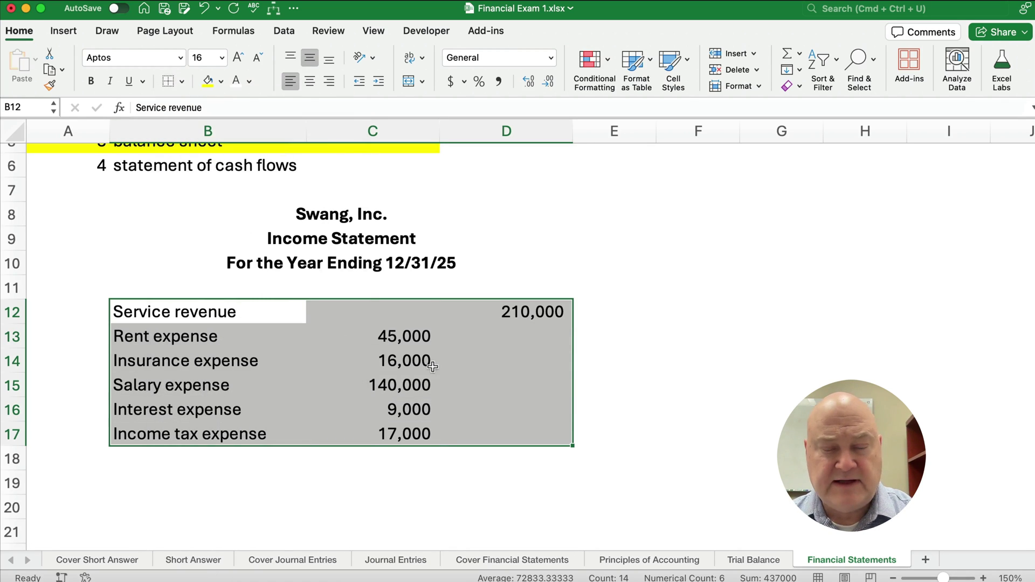
left_click(412, 410)
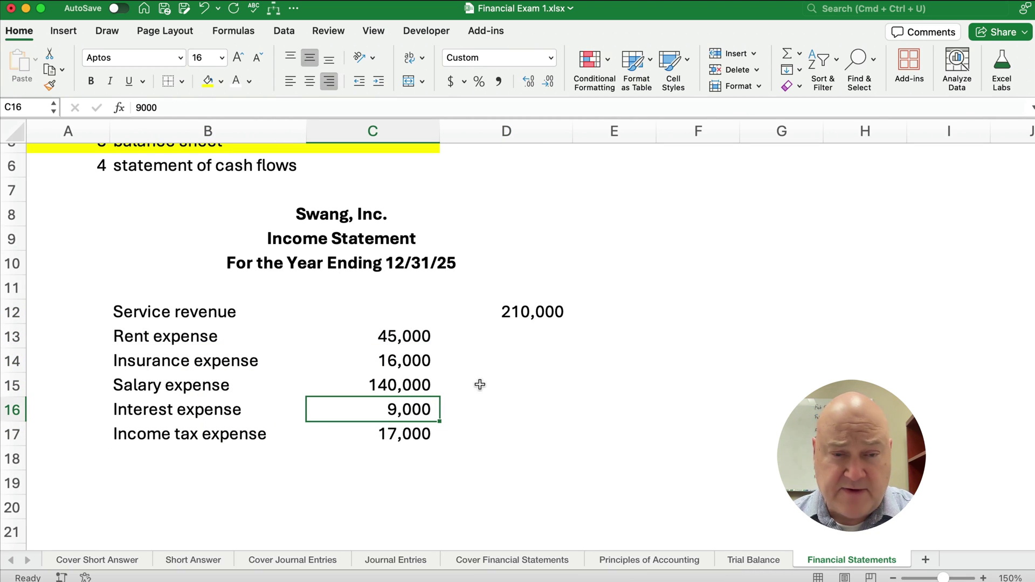
- Format the service revenue amount in D12 with a dollar sign and no decimals
left_click(509, 313)
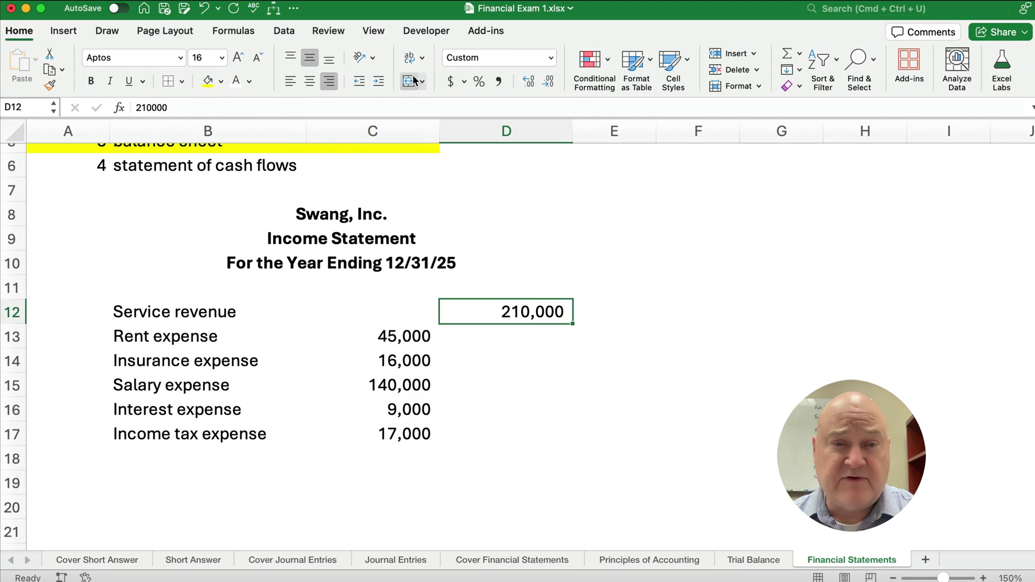
left_click(452, 88)
left_click(547, 86)
left_click(547, 86)
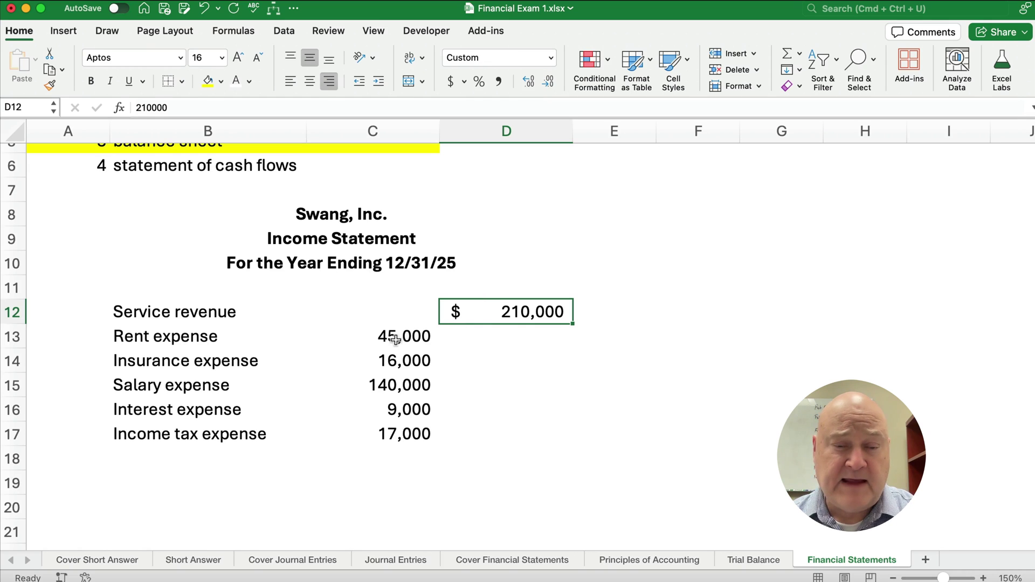
- Total the five expenses in D17 with the formula =SUM(C13:C17)
left_click_drag(395, 338, 425, 432)
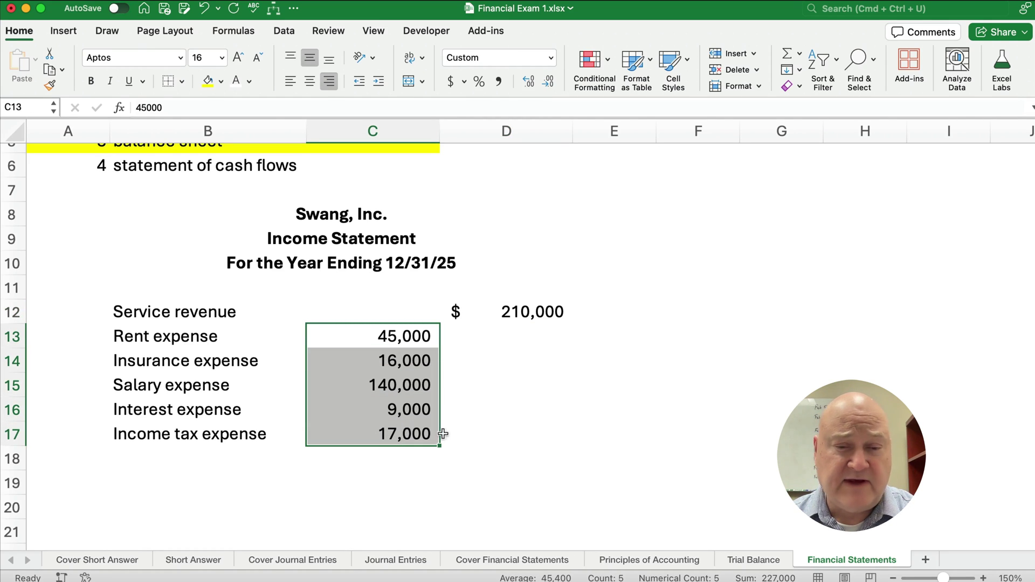
left_click(518, 438)
type("=sum")
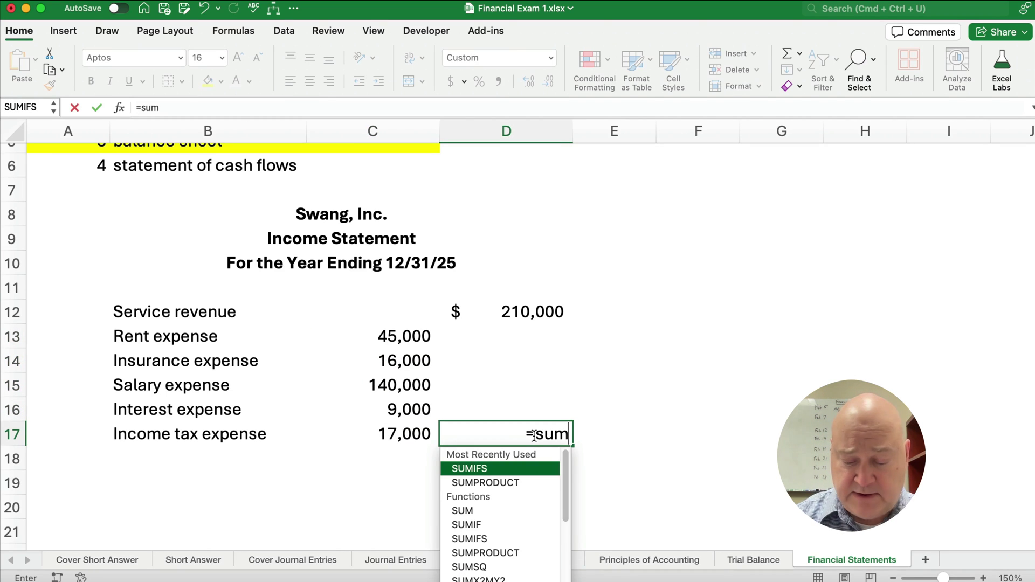
type("(")
left_click_drag(398, 339, 396, 424)
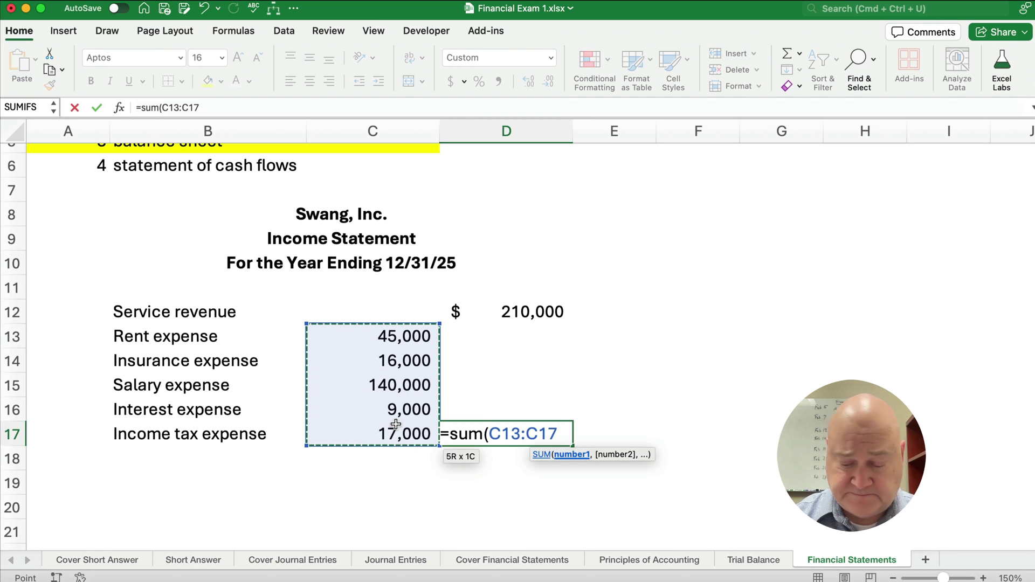
type(")")
key("Return")
key("Up")
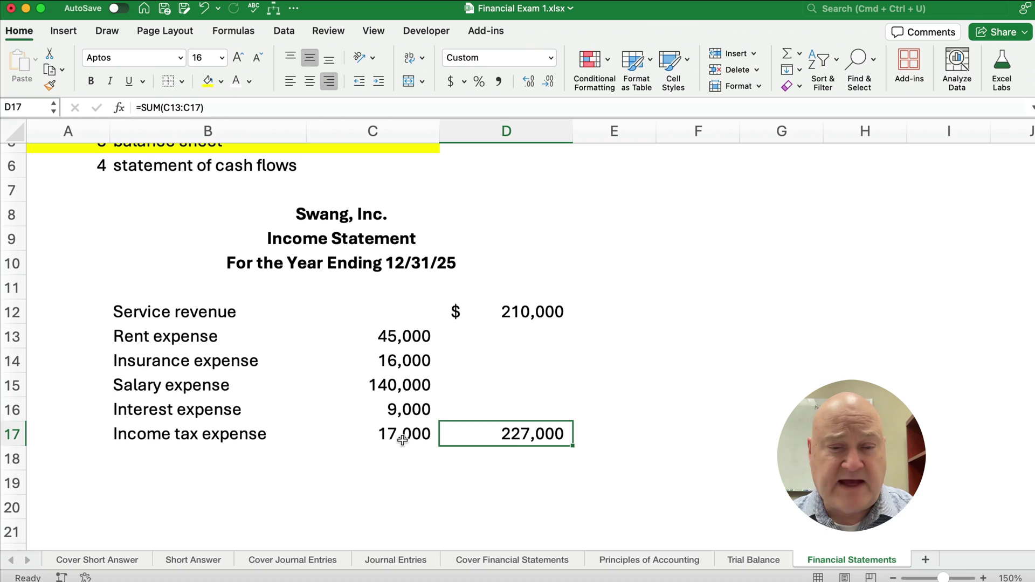
- Apply a bottom border to the income tax expense and total expense amounts in C17:D17
left_click(391, 436)
left_click_drag(424, 435, 475, 435)
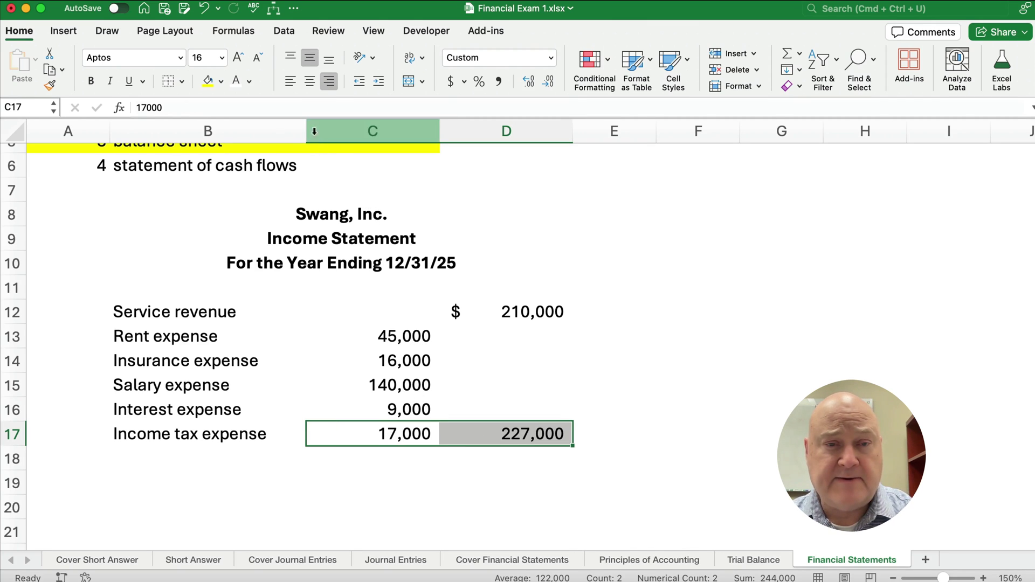
left_click(183, 82)
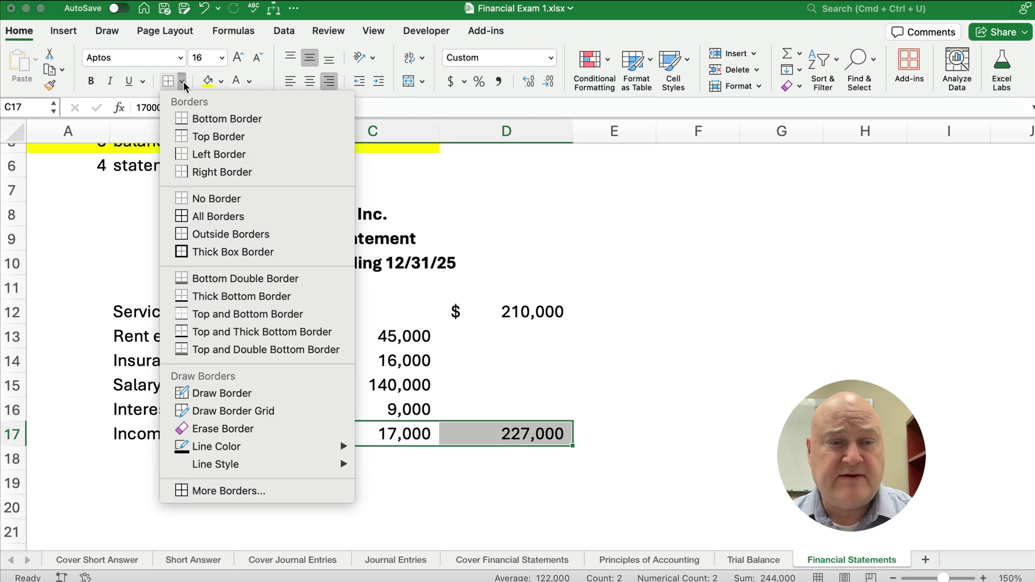
left_click(206, 119)
key("Up")
left_click(180, 458)
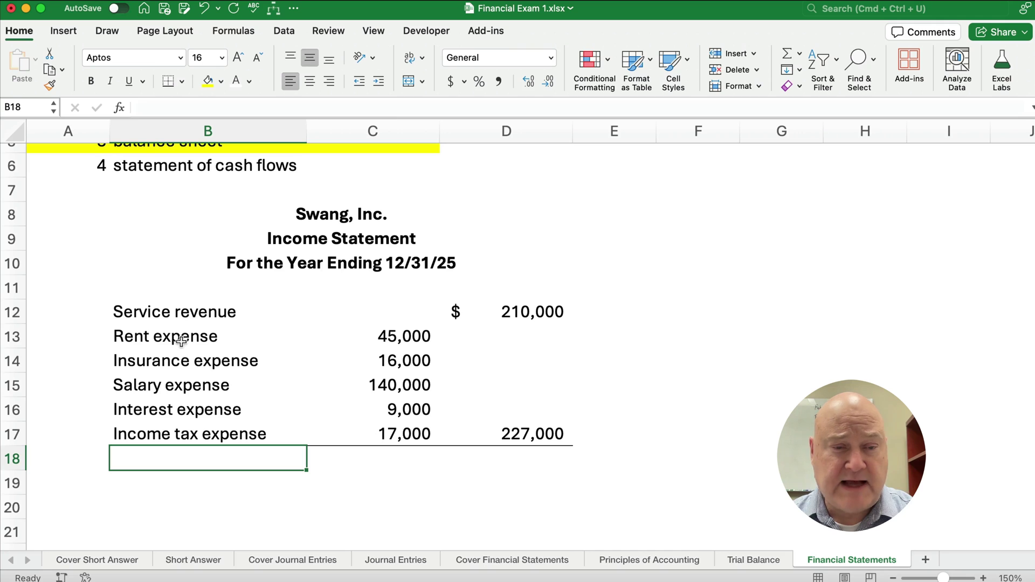
left_click(517, 438)
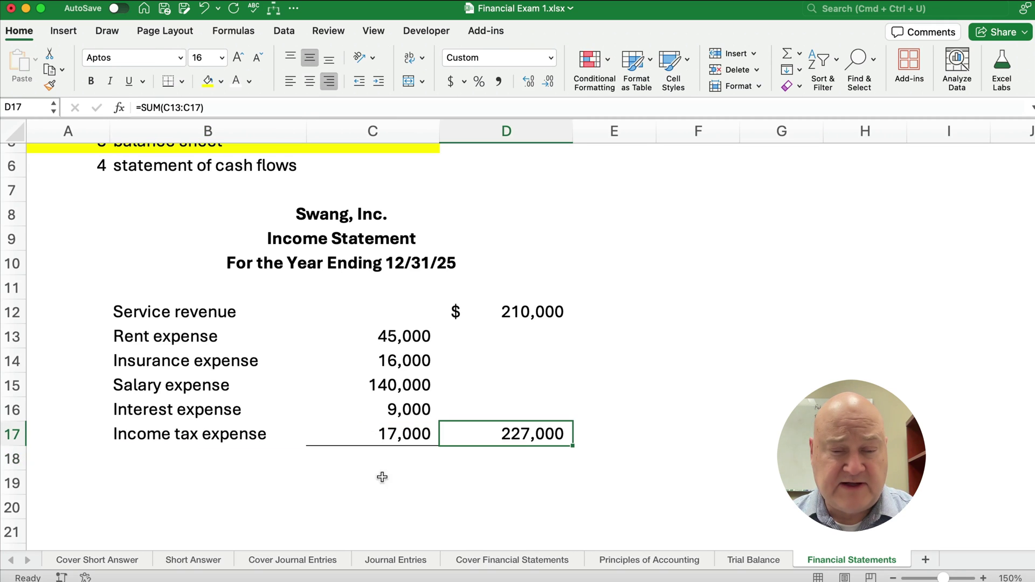
- Enter the label "Net Loss" in B18 below income tax expense
left_click(208, 459)
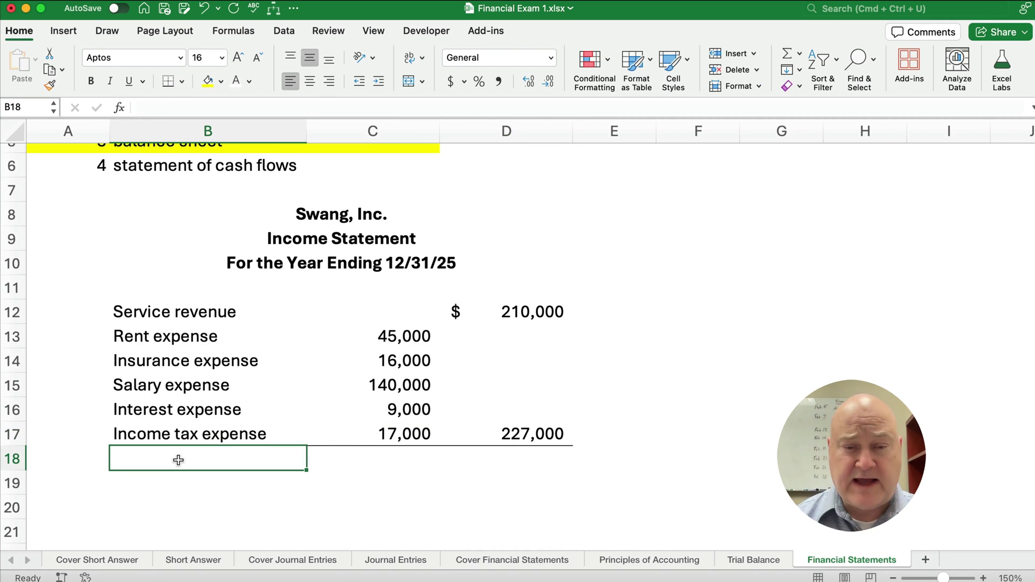
type("Net")
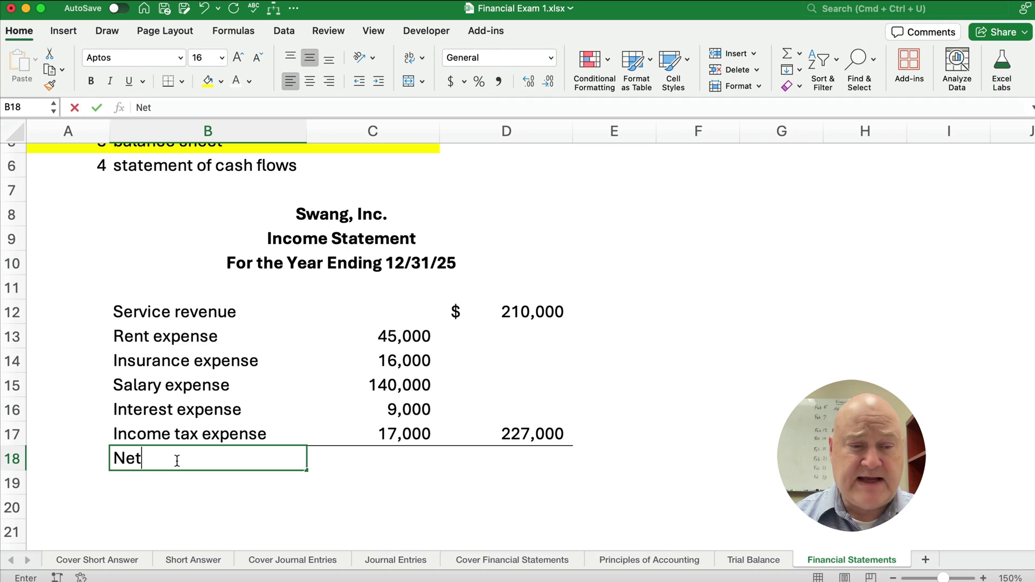
type(" Loss")
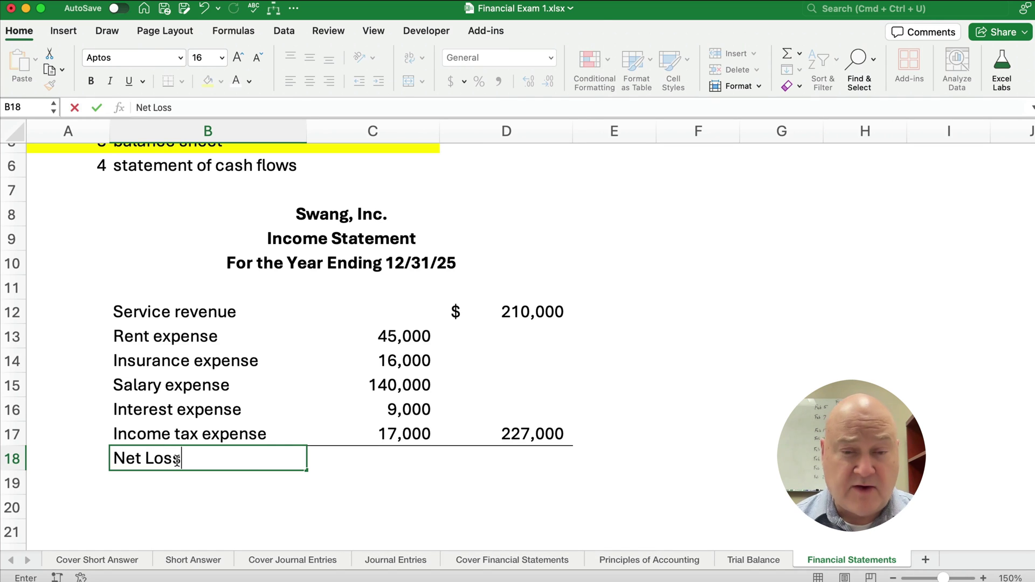
key("Tab")
- Calculate the net loss in D18 as service revenue minus total expenses with the formula =D12-D17
key("Tab")
type("=")
key("Up")
key("Up")
key("Up")
key("Up")
key("Up")
key("Up")
type("-")
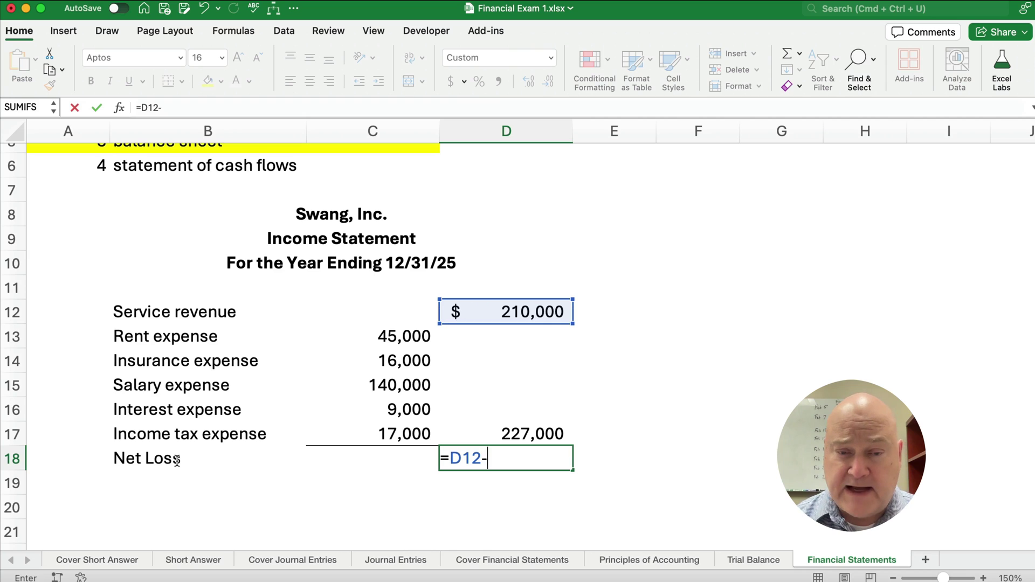
key("Up")
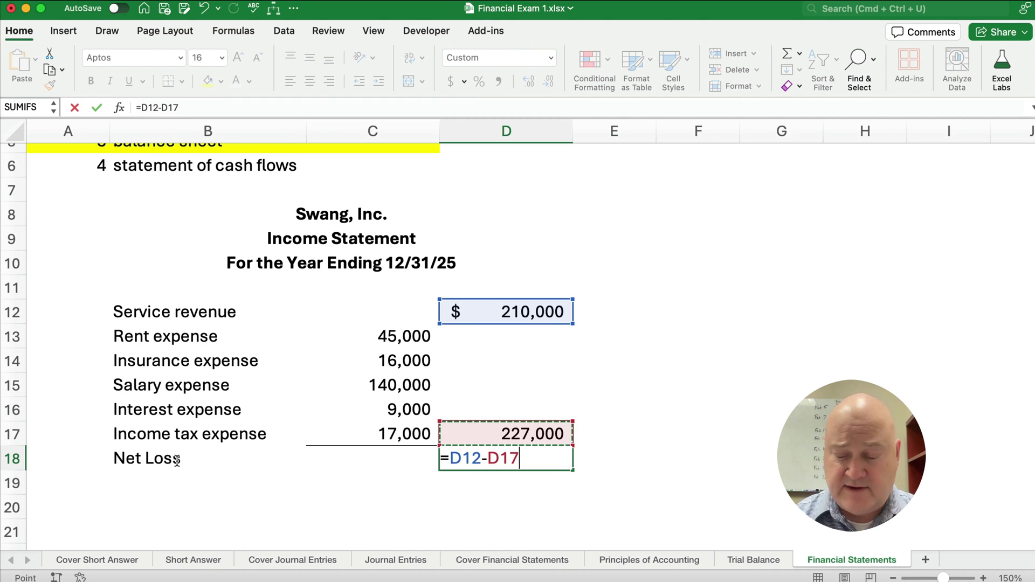
key("Return")
key("Up")
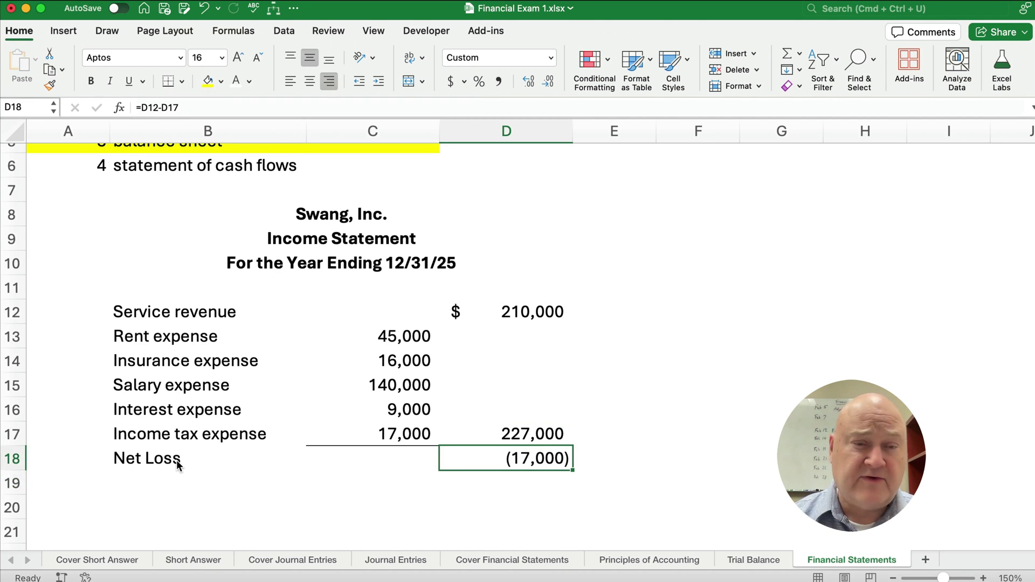
- Apply a top and double bottom border to the net loss amount in D18
left_click(183, 84)
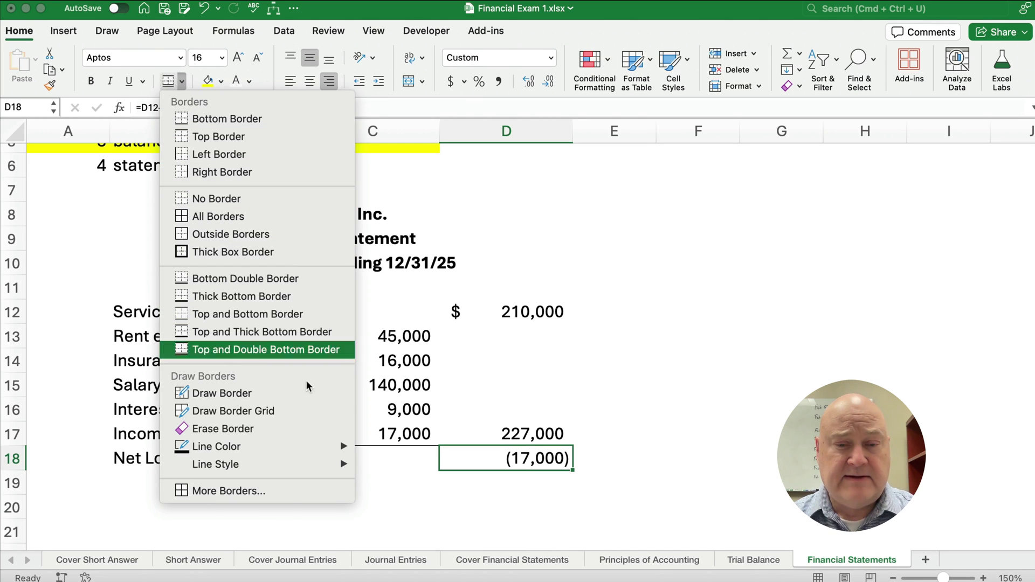
left_click(253, 351)
left_click(594, 432)
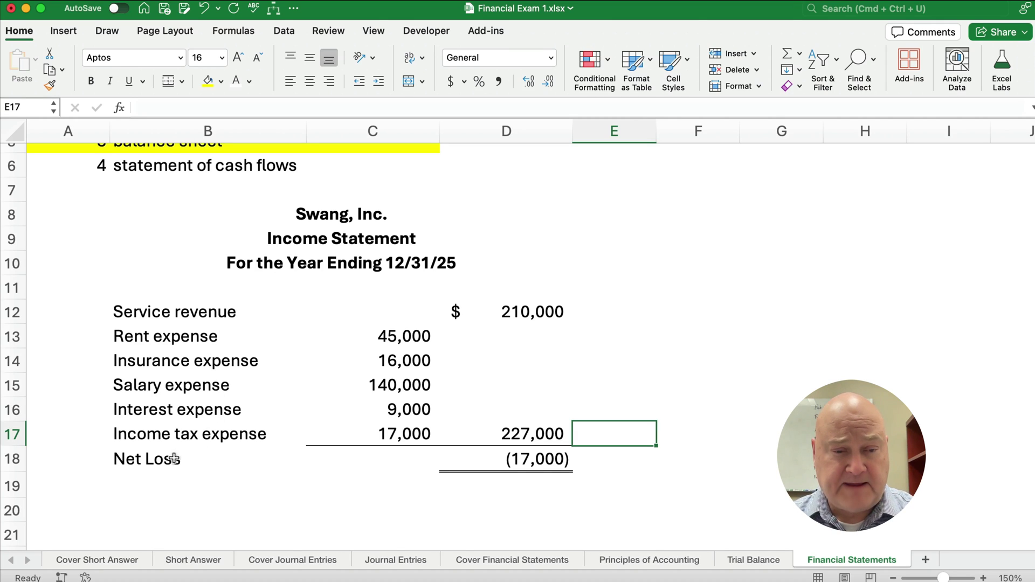
left_click(491, 456)
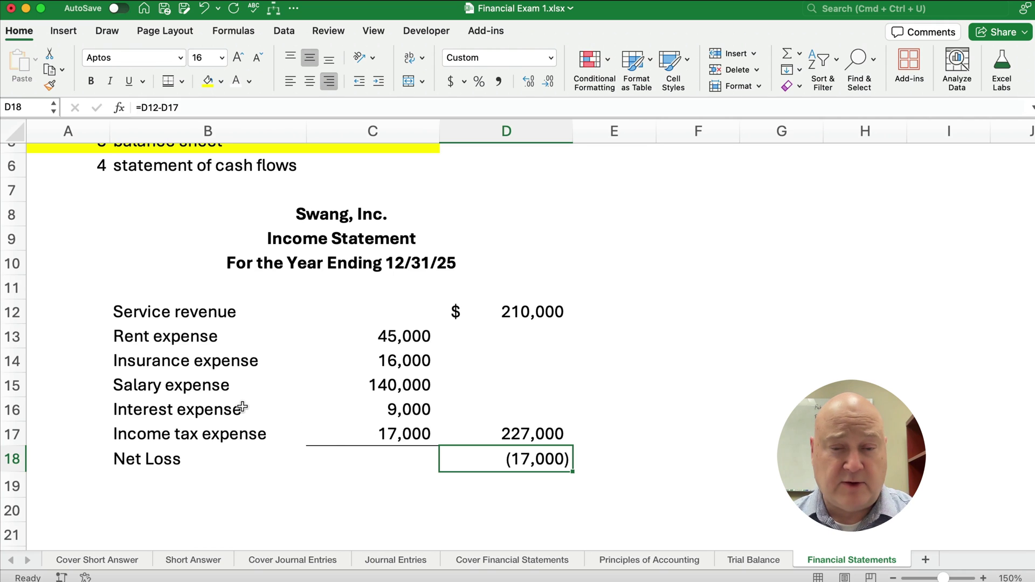
- Replace the second copied statement heading in B24 with the title "Statement of Retained Earnings"
scroll(222, 414, "down", 10)
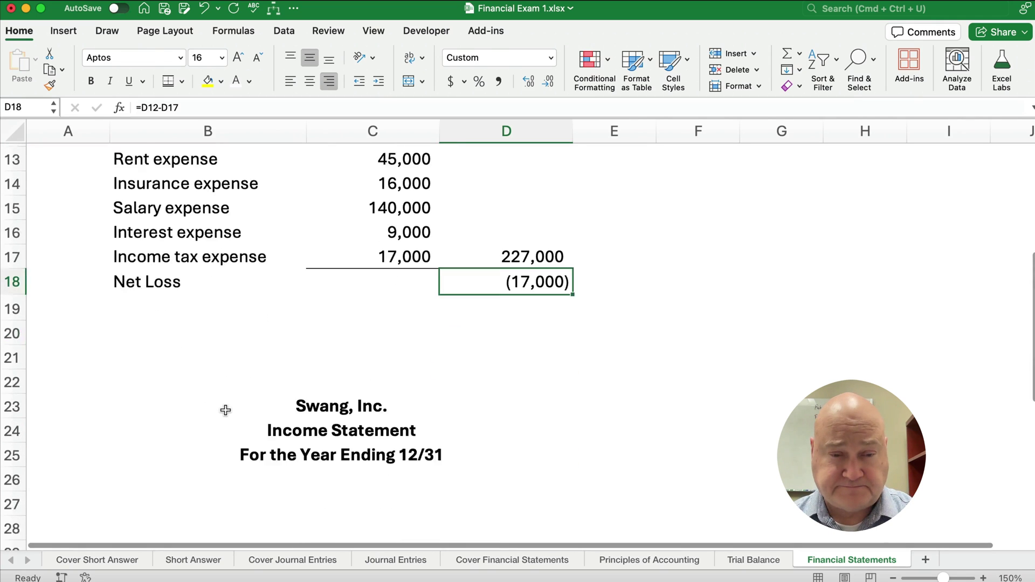
left_click(314, 349)
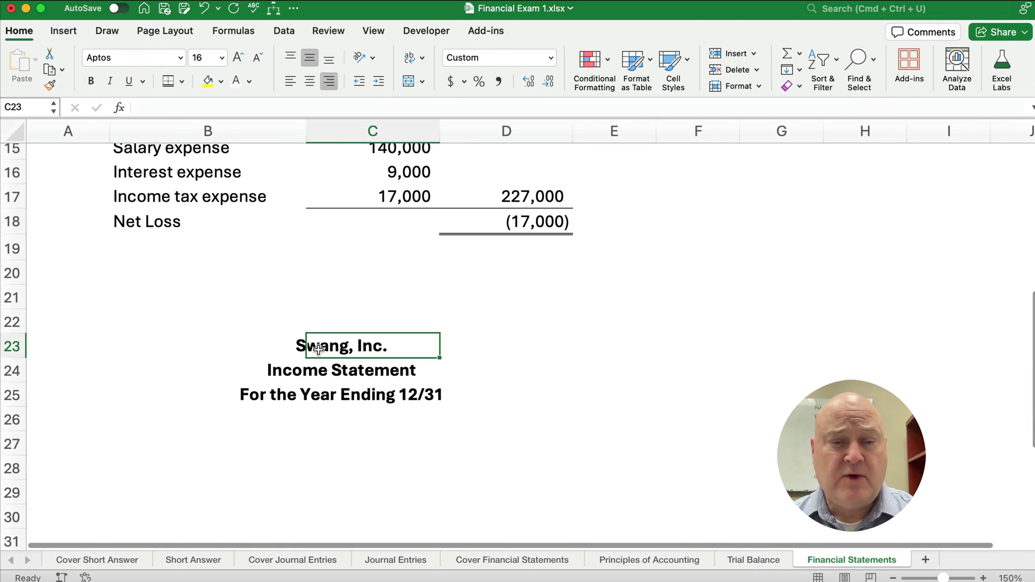
left_click(302, 371)
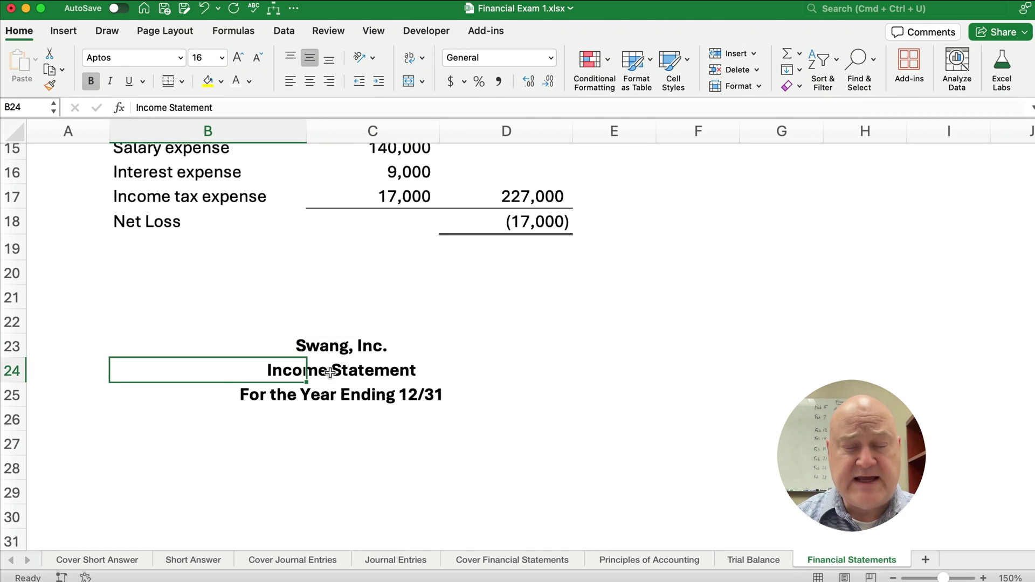
type("Statement of Retained")
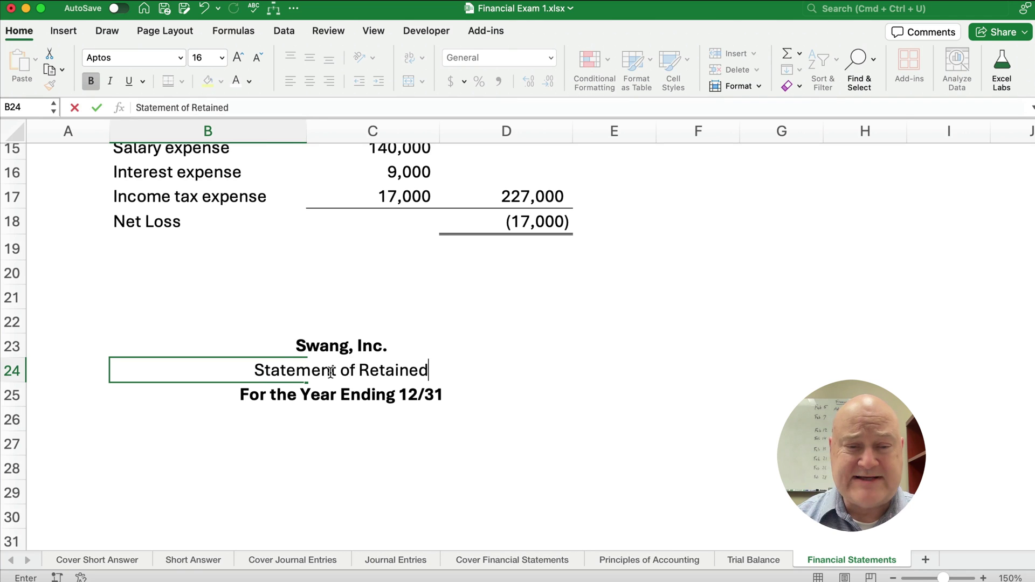
type(" Earnings")
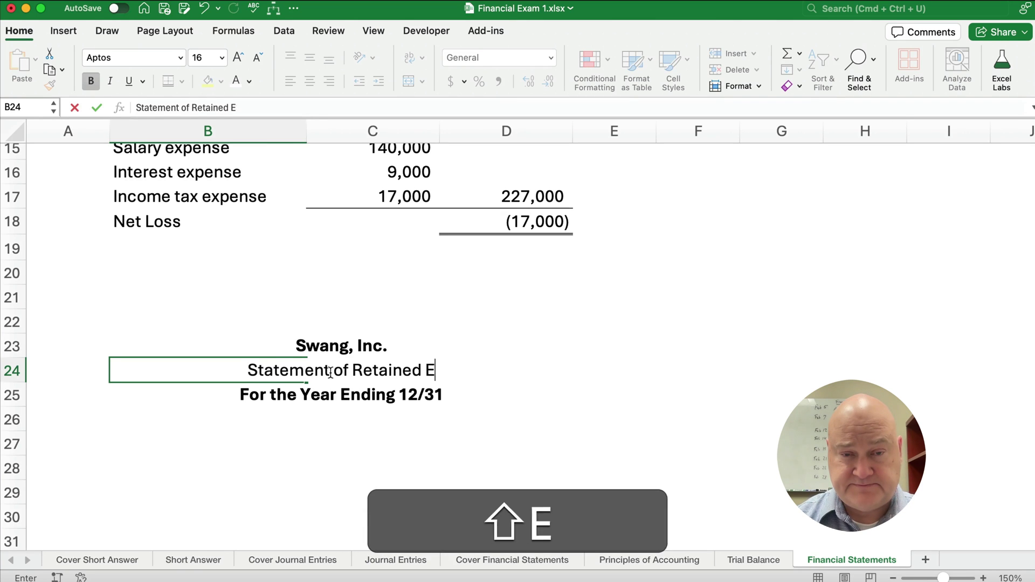
key("Return")
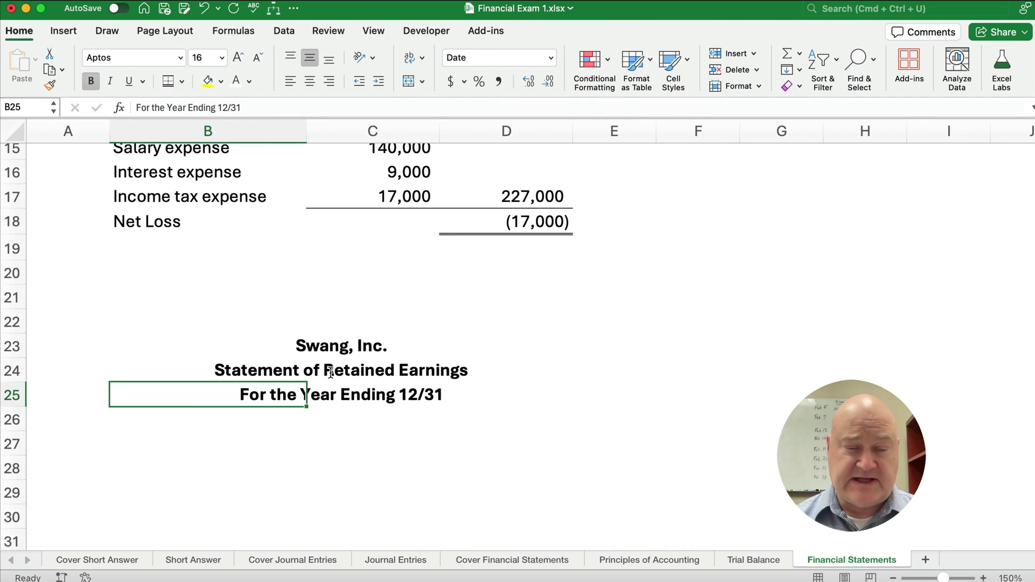
- Enter the label "Beginning retained earnings" in B27 below the retained earnings statement heading
key("Return")
key("Return")
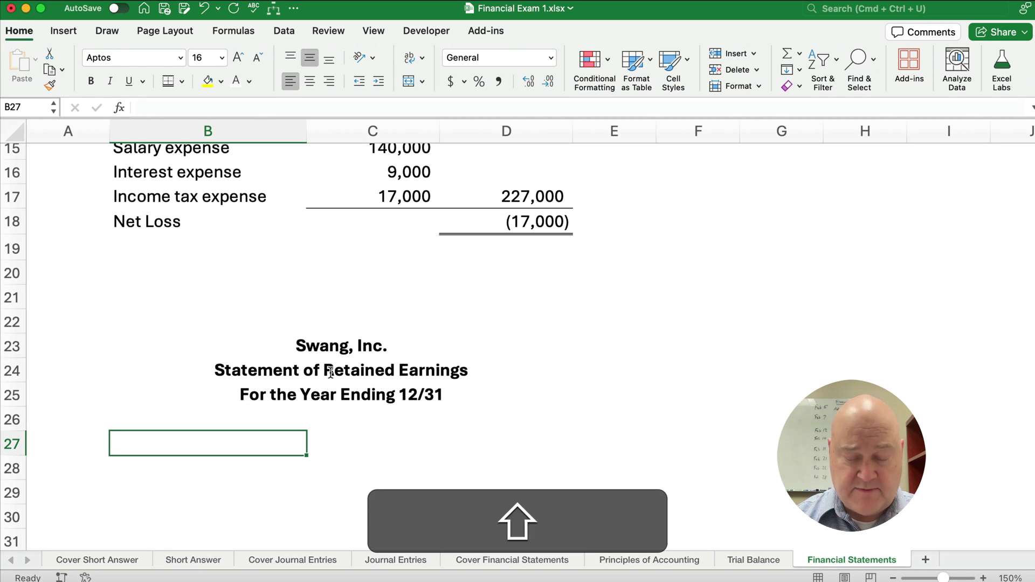
type("Beginn")
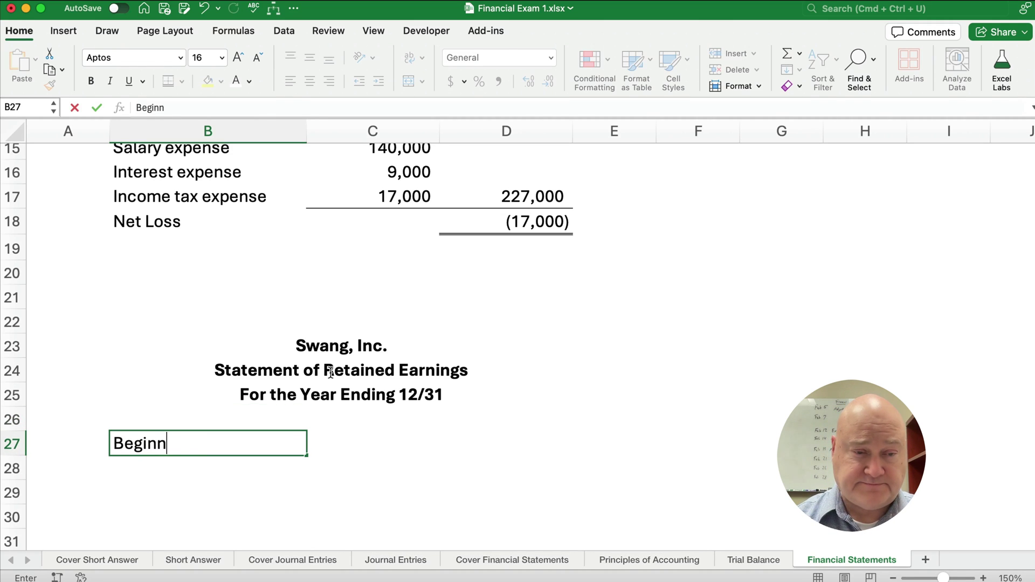
type("ing Re")
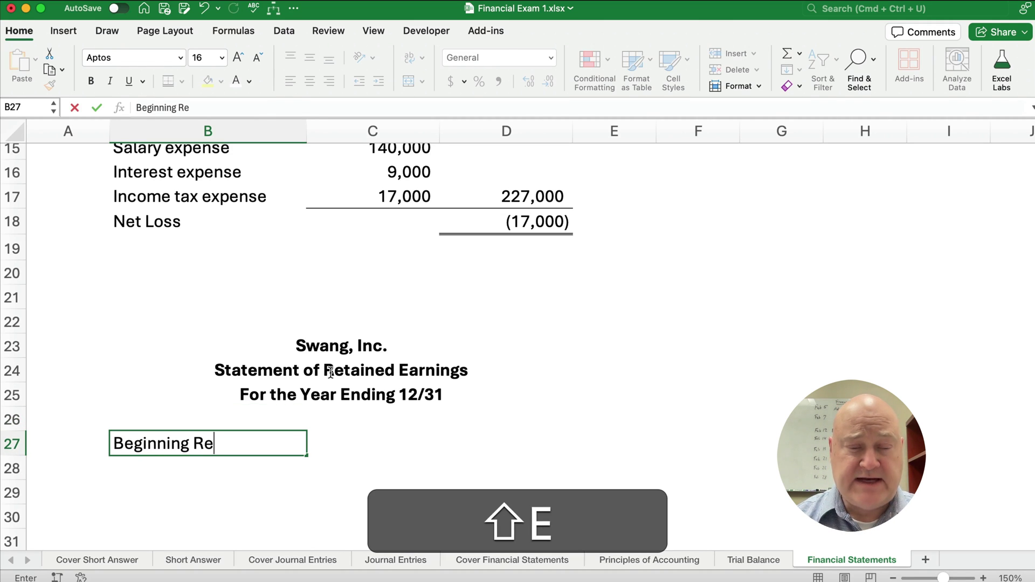
key("BackSpace")
type("re")
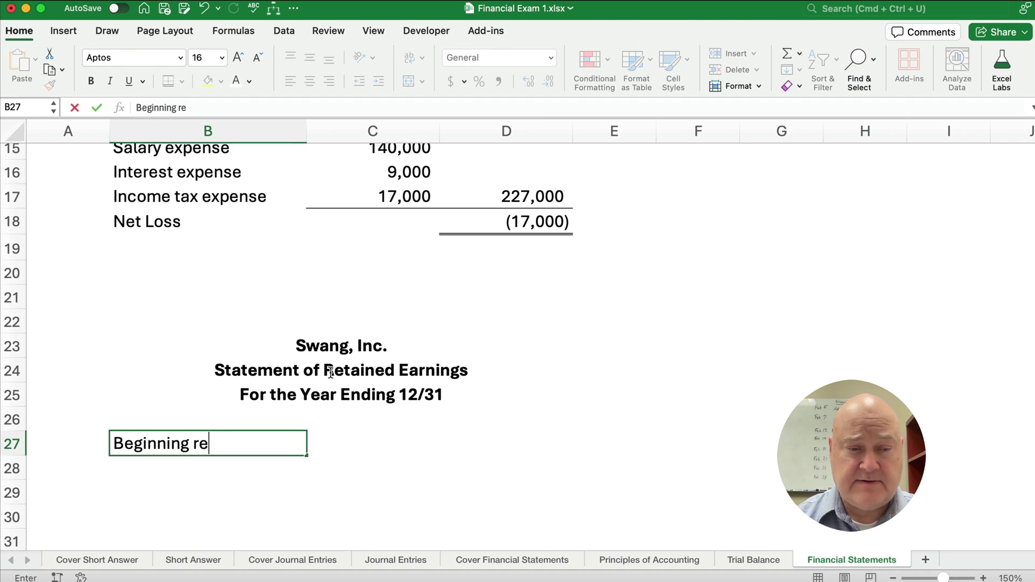
type("tained earn")
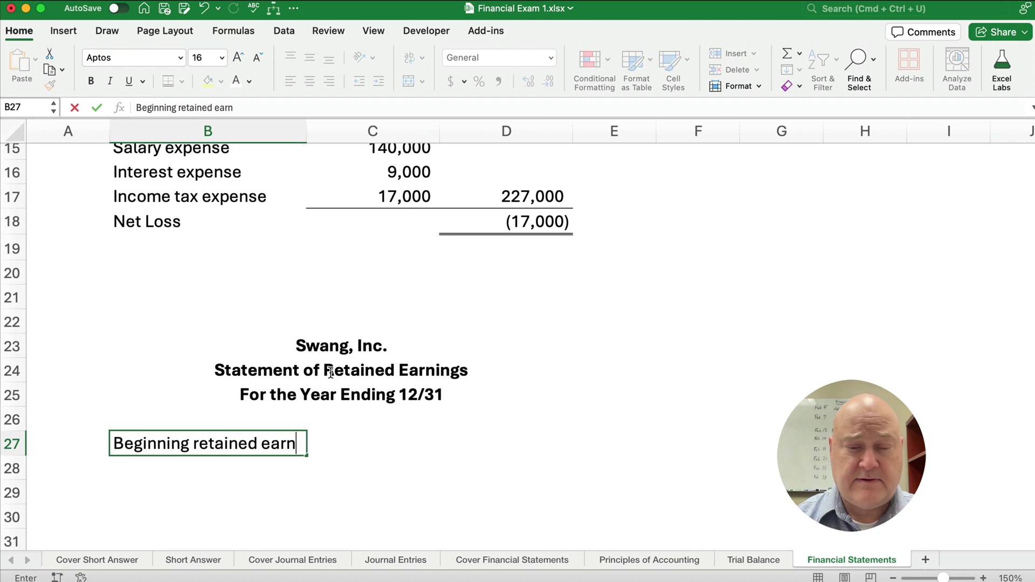
type("ings")
key("Return")
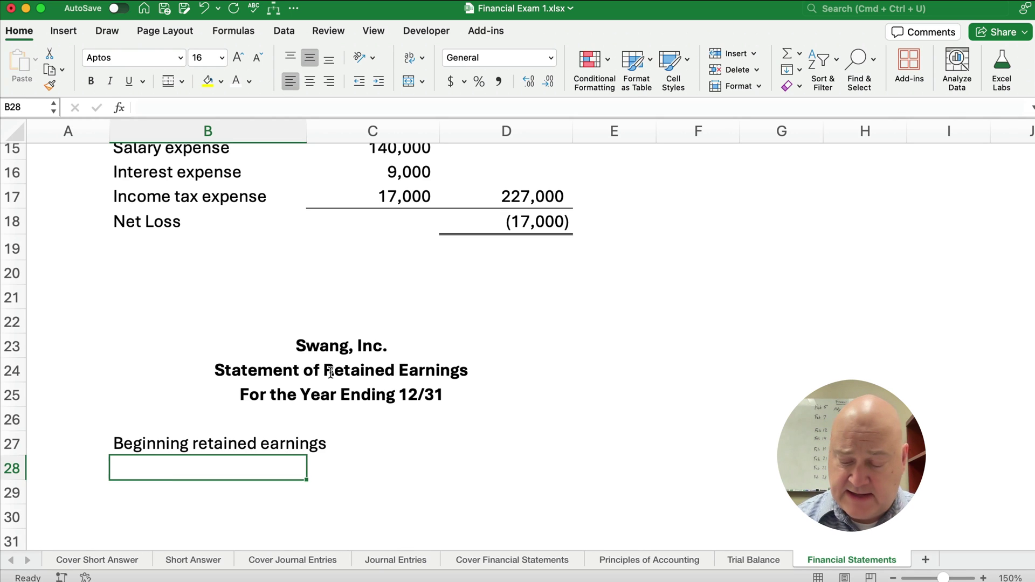
- Enter the label "Plus: net income" in B28 below beginning retained earnings
type("Plus")
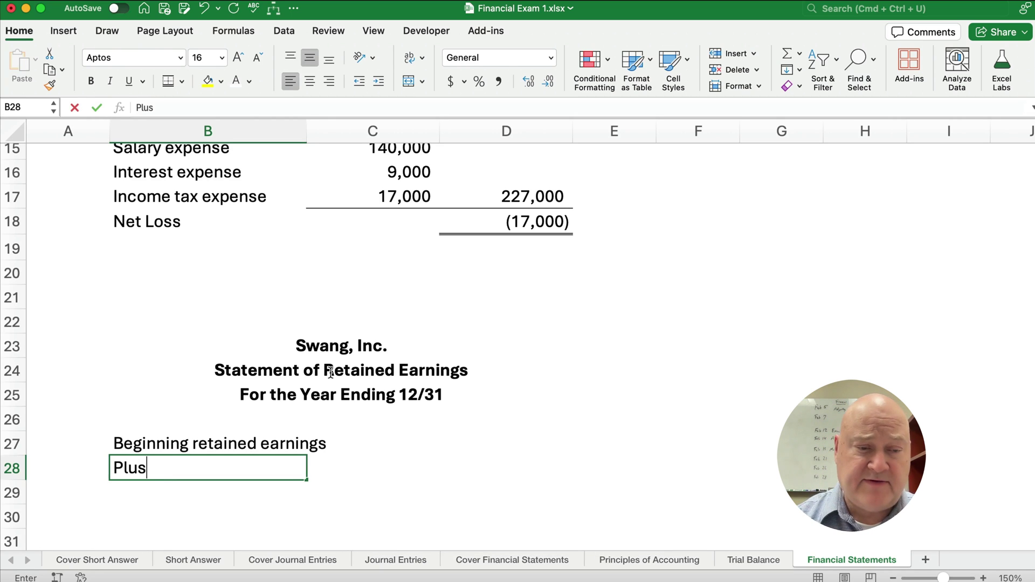
type("; n")
key("BackSpace")
key("BackSpace")
key("BackSpace")
type(": ")
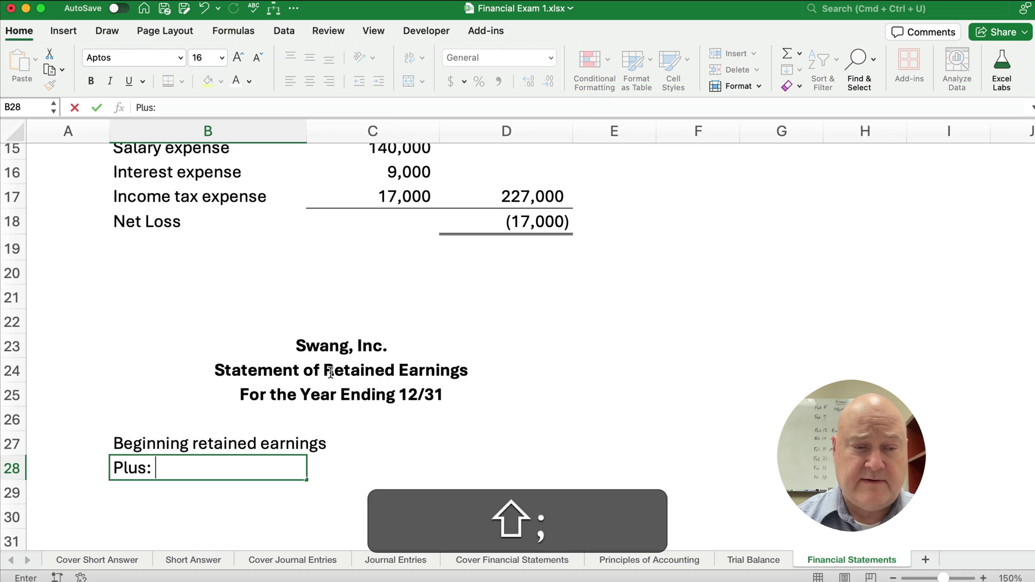
type("net income")
key("Return")
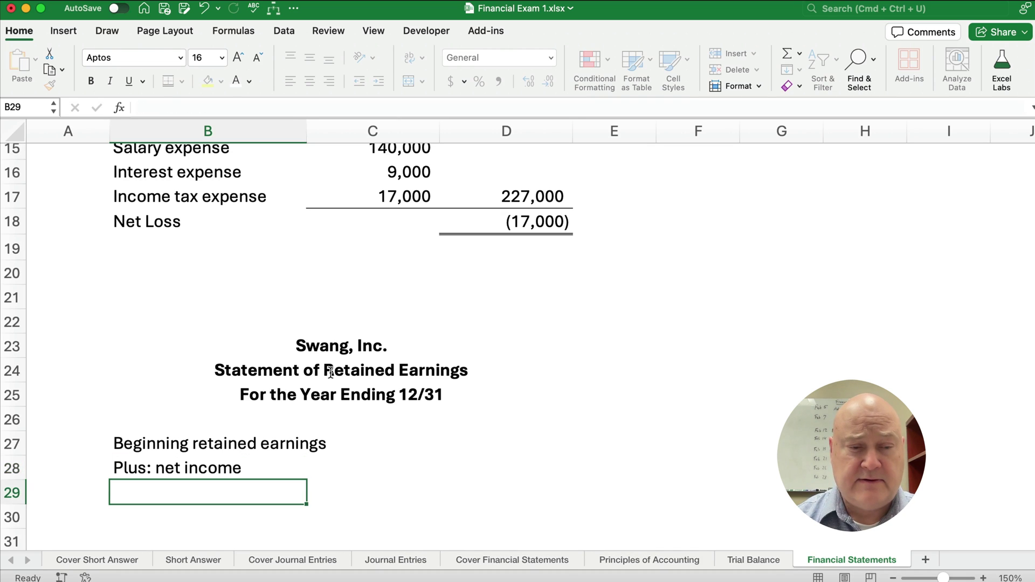
- Enter the labels "Less: dividends" in B29 and "Ending retained earnings" in B30
type("Less: ")
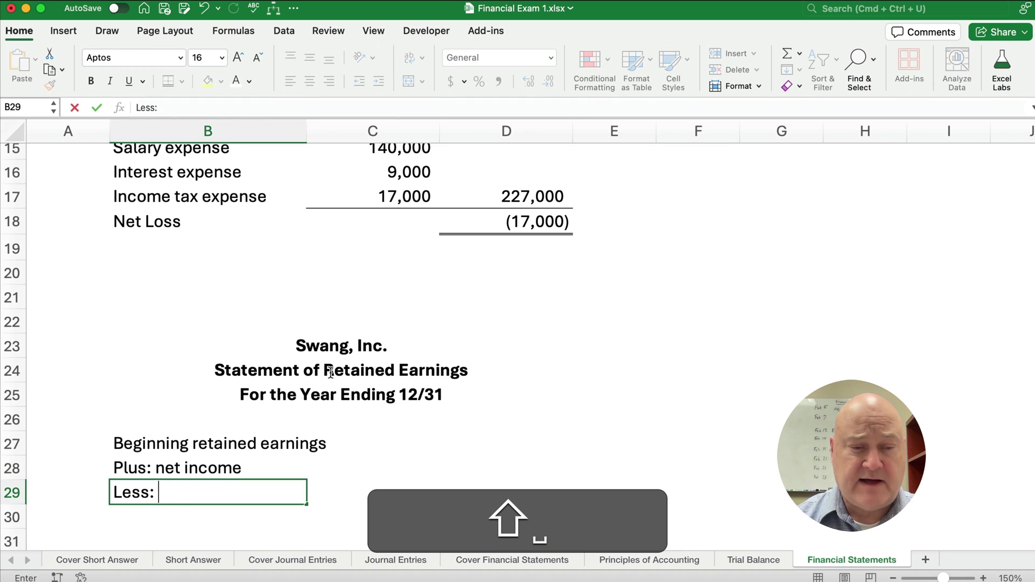
type("dividends")
key("Return")
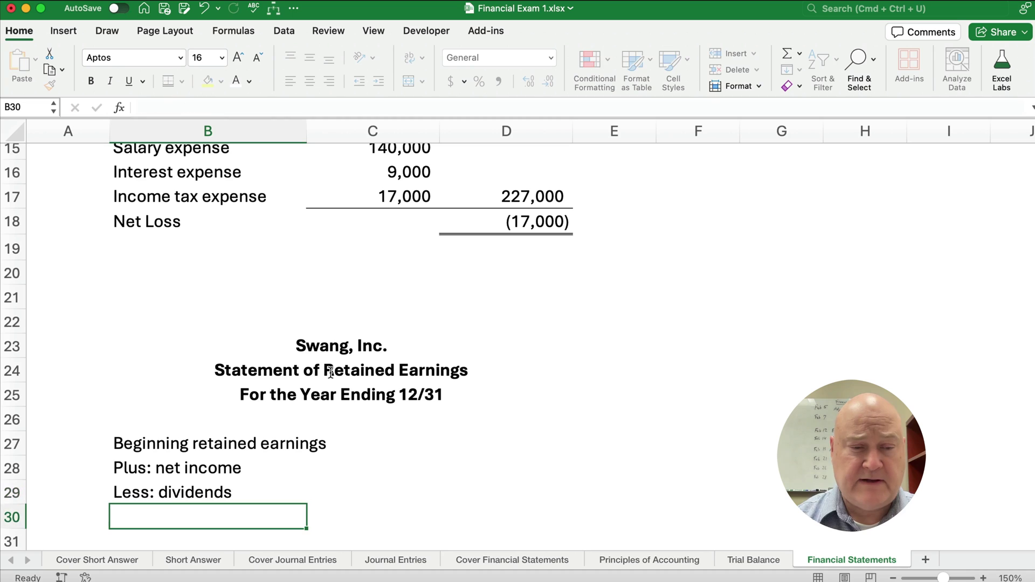
type("End")
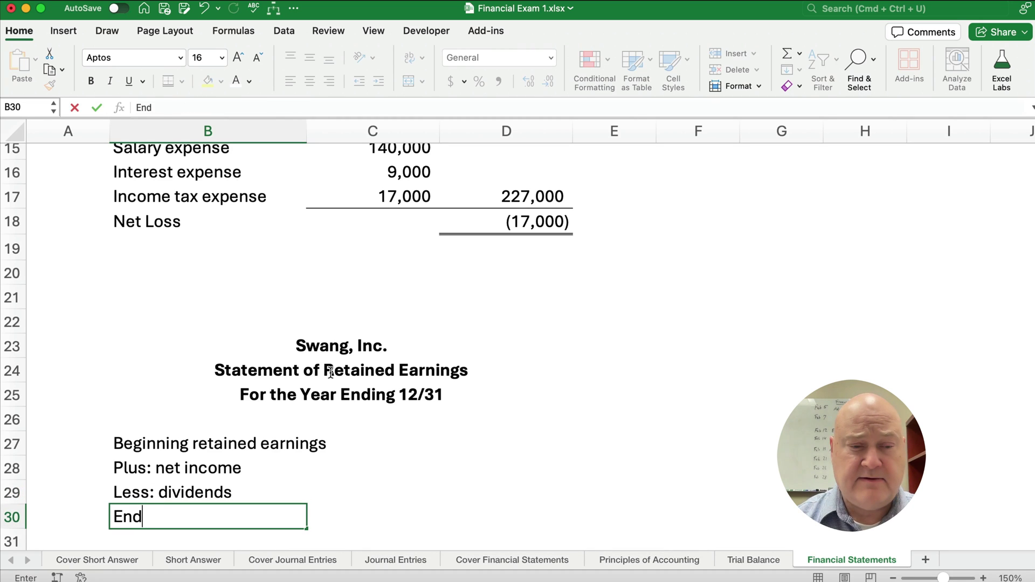
type("ing retai")
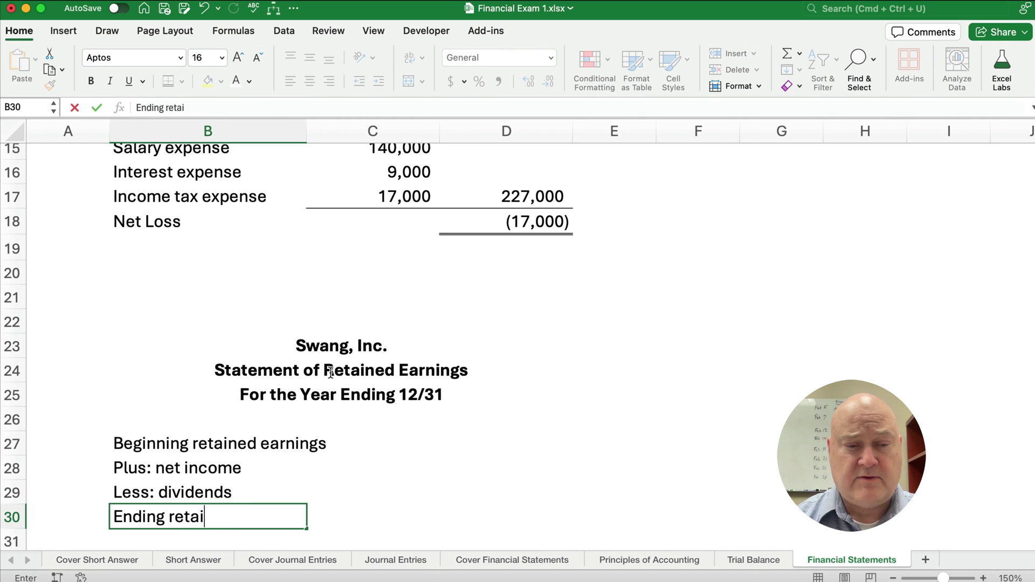
type("ned earnings")
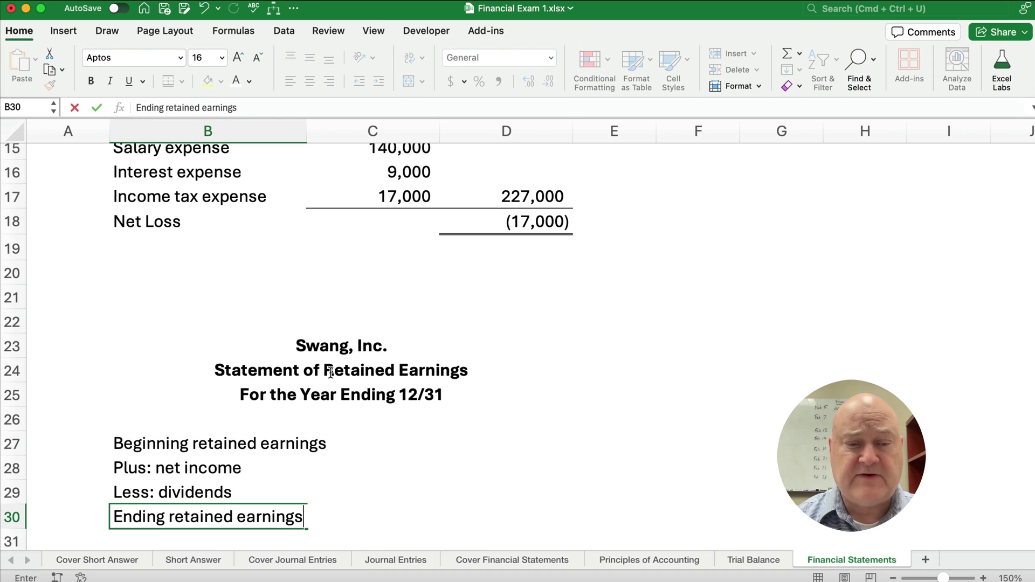
key("Tab")
- Link the beginning retained earnings amount in D27 to the Trial Balance sheet with the formula ='Trial Balance'!D23
key("Tab")
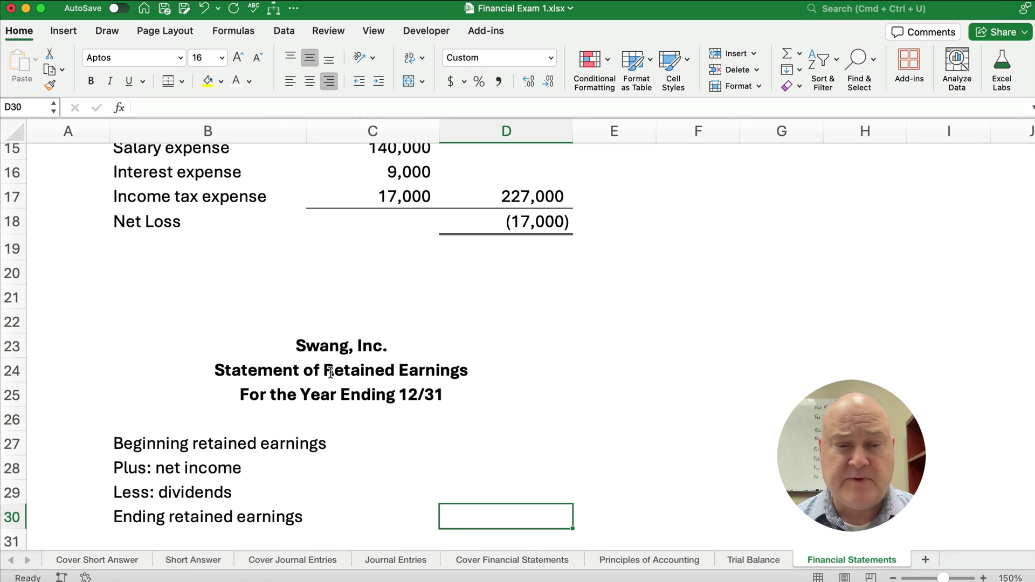
key("Up")
key("Up")
key("Up")
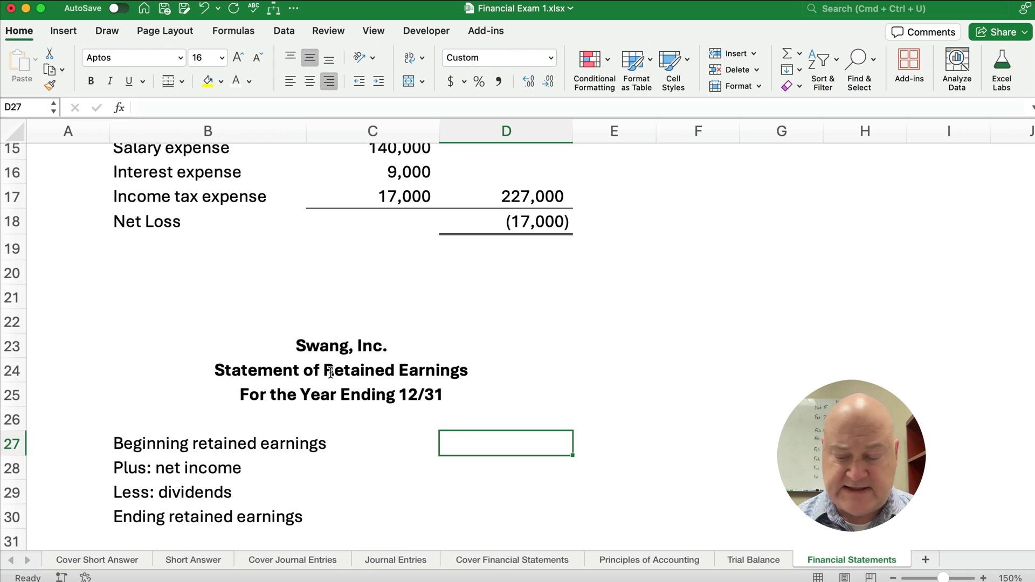
type("=")
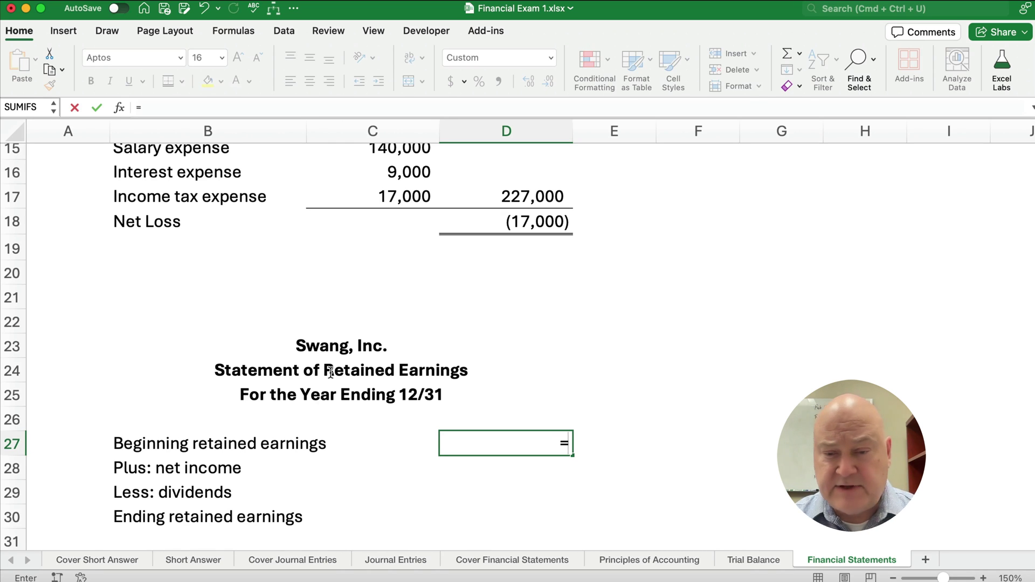
left_click(746, 561)
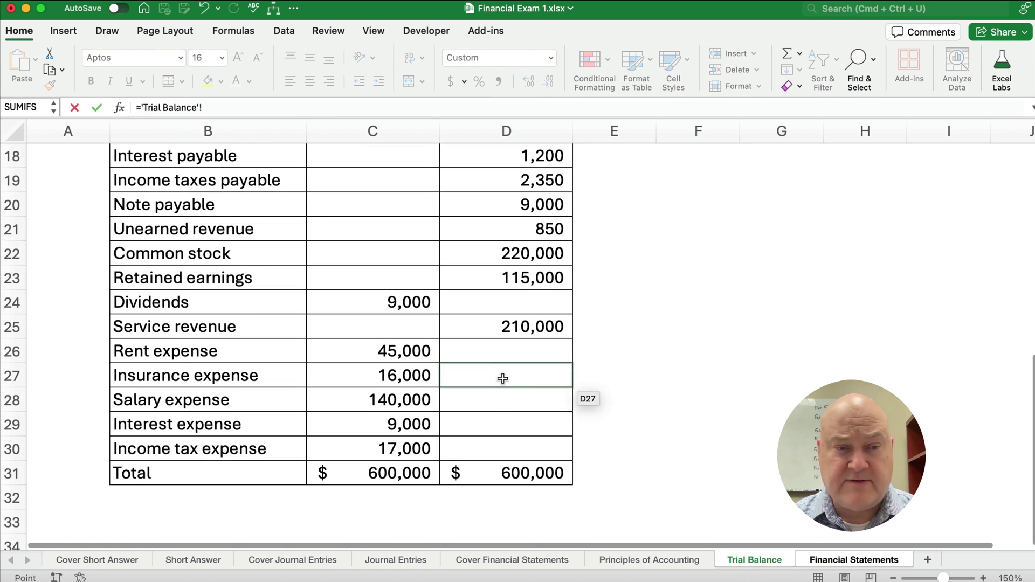
scroll(496, 351, "up", 4)
scroll(491, 350, "up", 3)
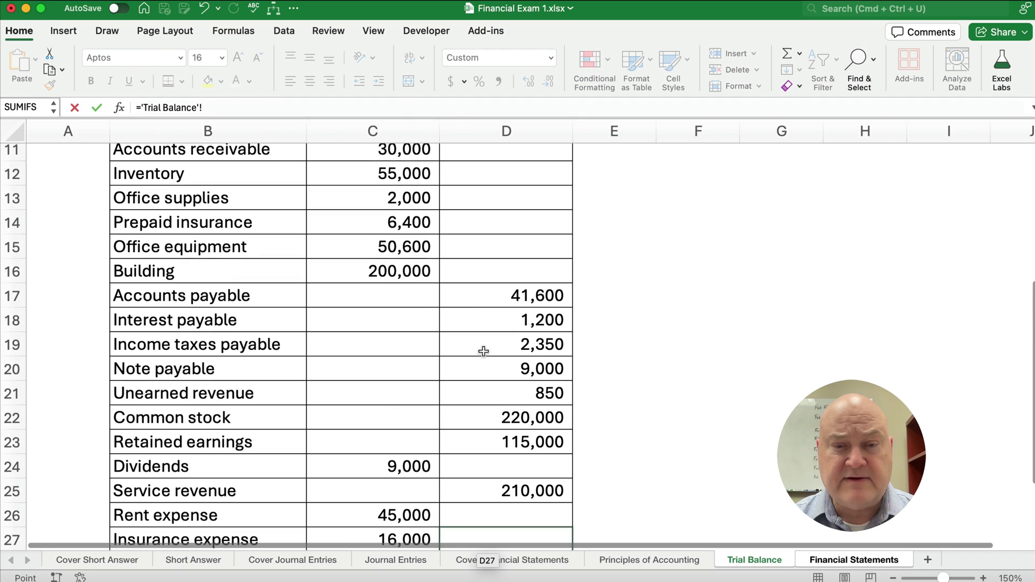
left_click(526, 391)
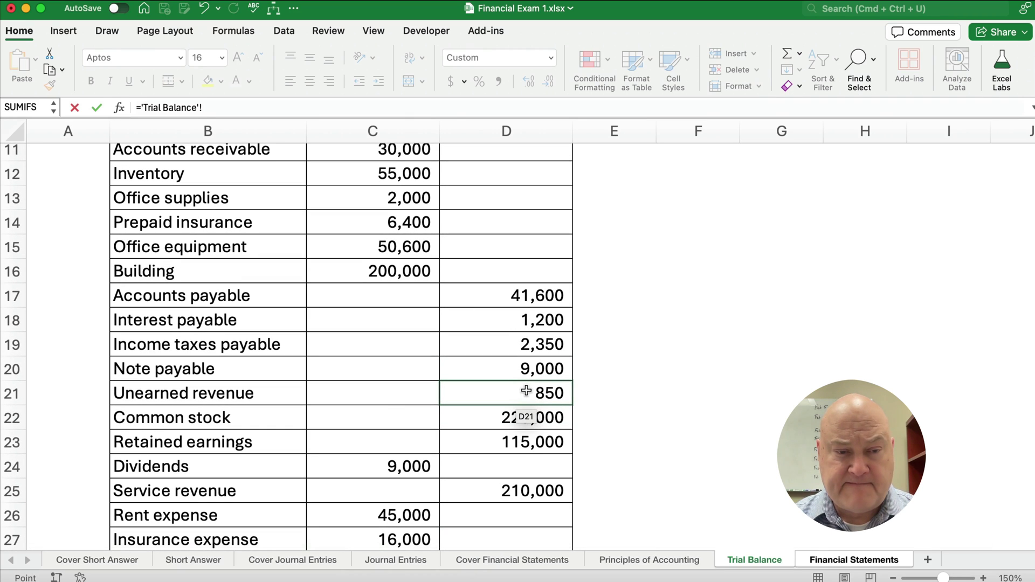
left_click(521, 442)
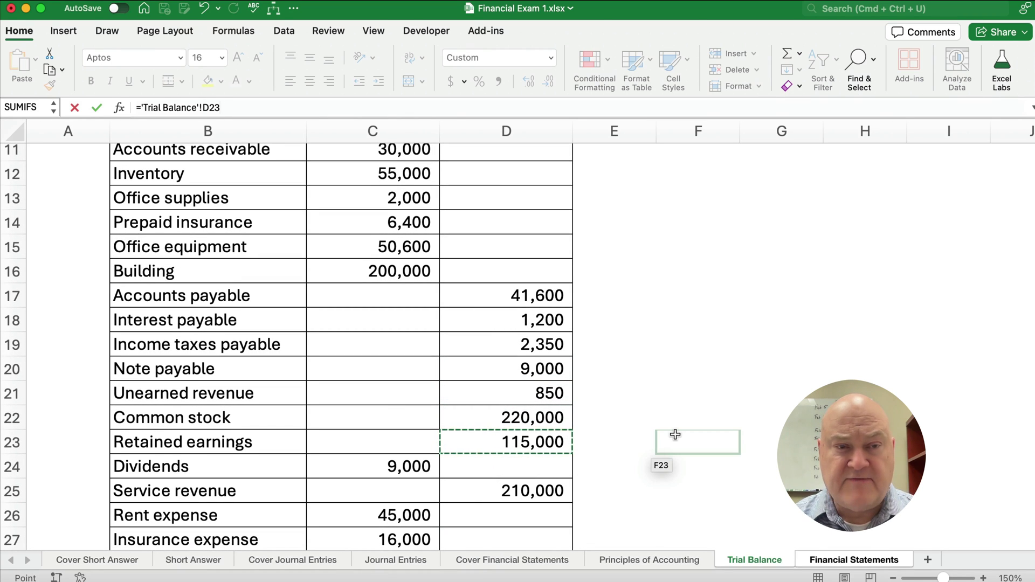
key("Return")
key("Up")
key("Down")
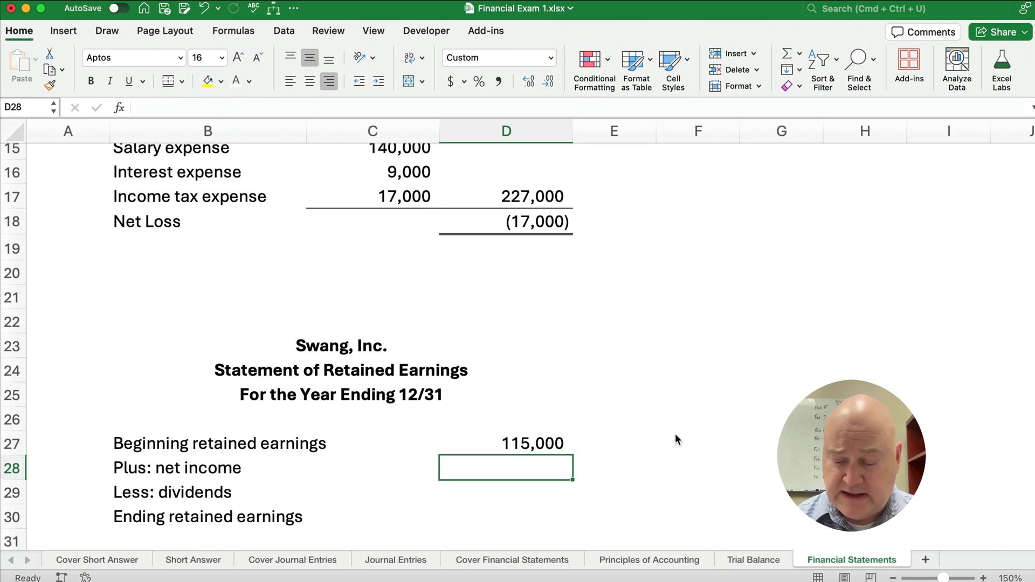
- Link the net income amount in D28 to the income statement's net loss with the formula =D18
type("=")
key("Up")
key("Up")
key("Up")
key("Up")
key("Up")
key("Up")
key("Up")
key("Up")
key("Up")
key("Up")
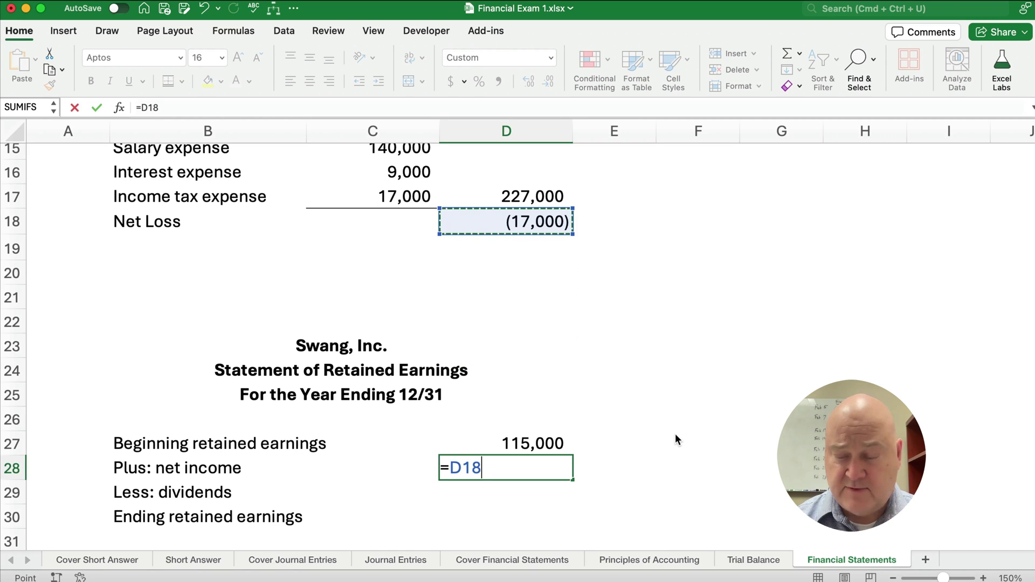
key("Return")
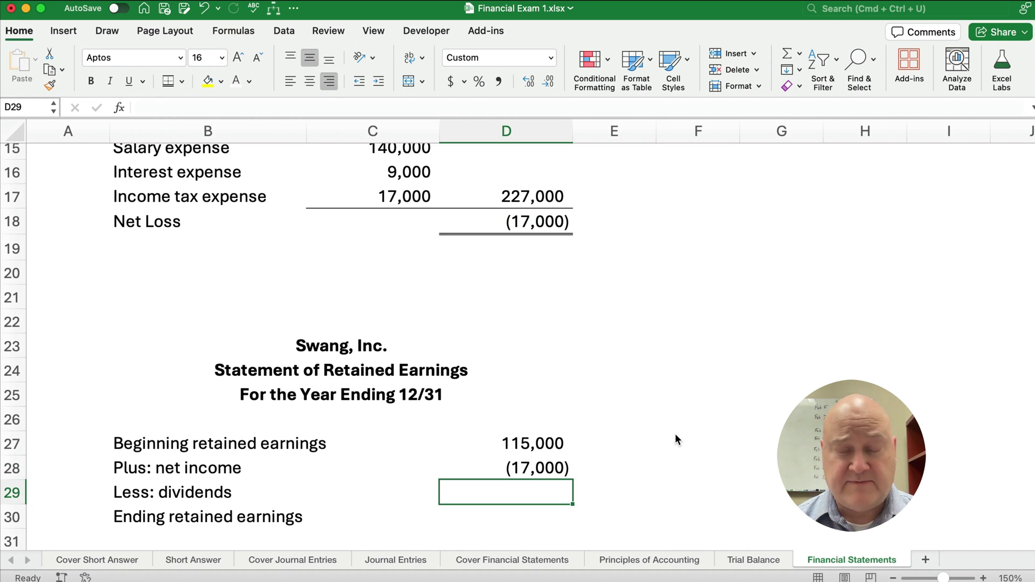
- Link the dividends amount in D29 to the Trial Balance sheet with the formula ='Trial Balance'!C24
type("=")
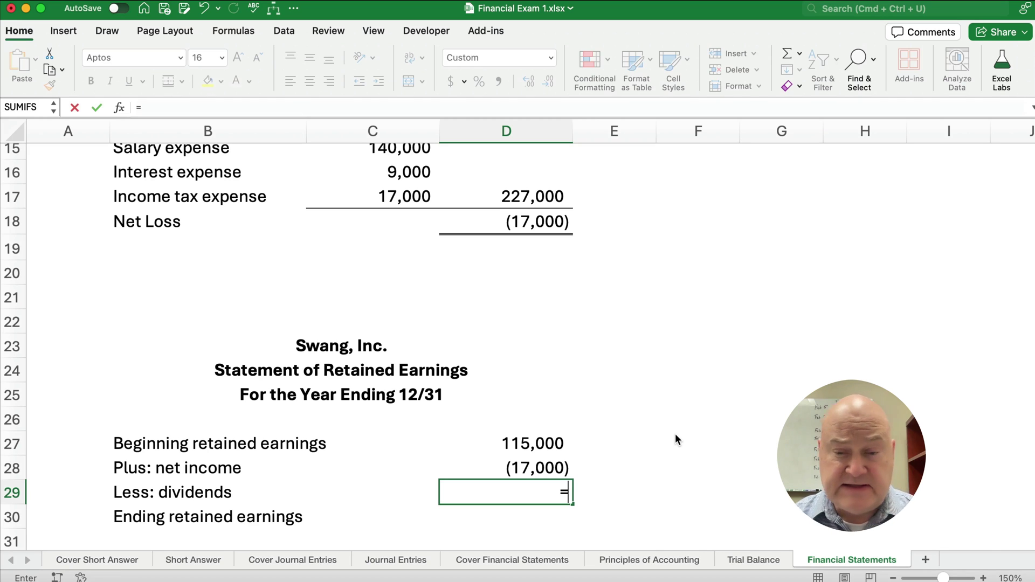
left_click(754, 561)
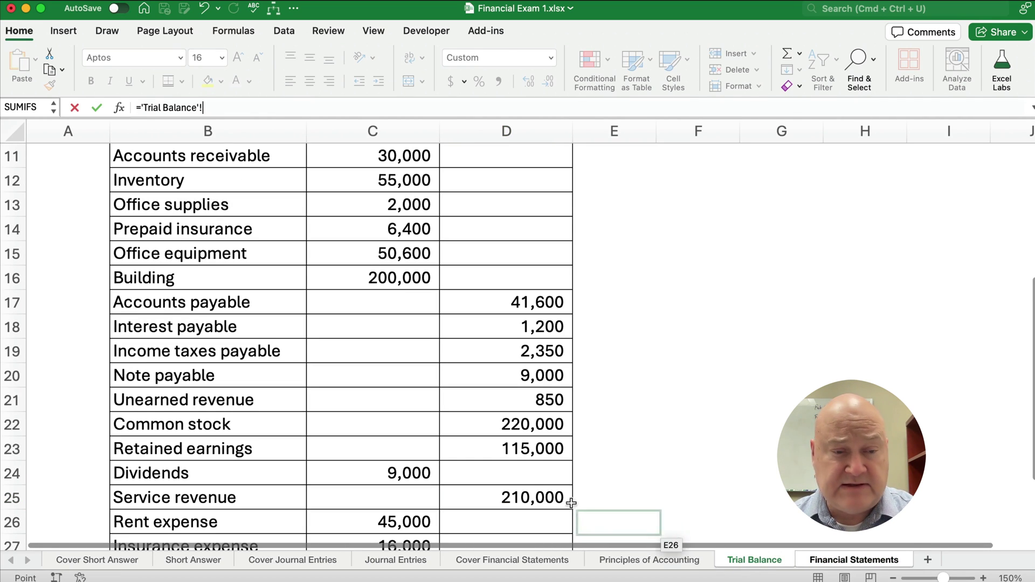
left_click(426, 477)
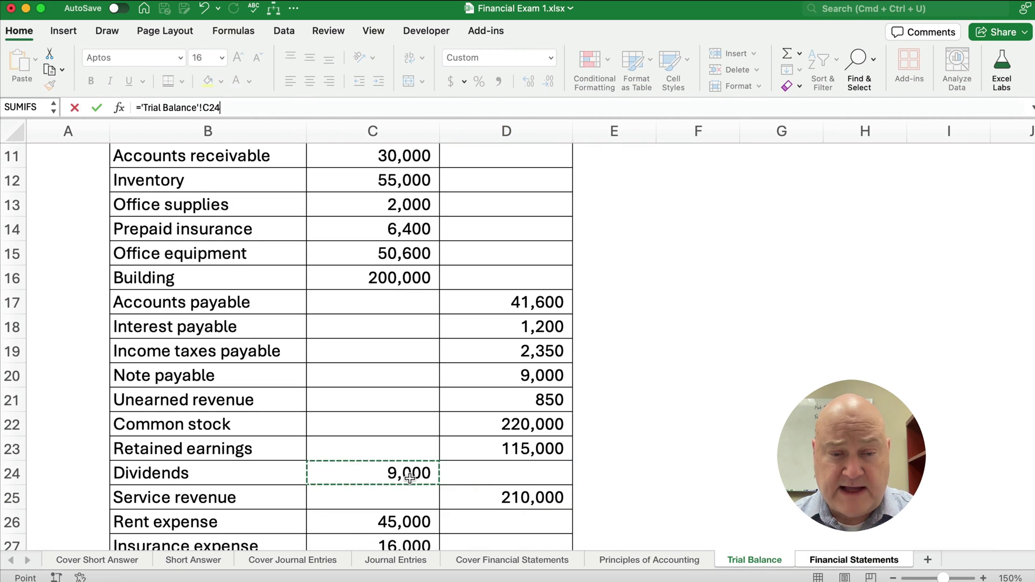
key("Return")
- Make the dividends amount in D29 negative by changing its formula to =-'Trial Balance'!C24
scroll(477, 460, "down", 5)
left_click(512, 379)
left_click(524, 417)
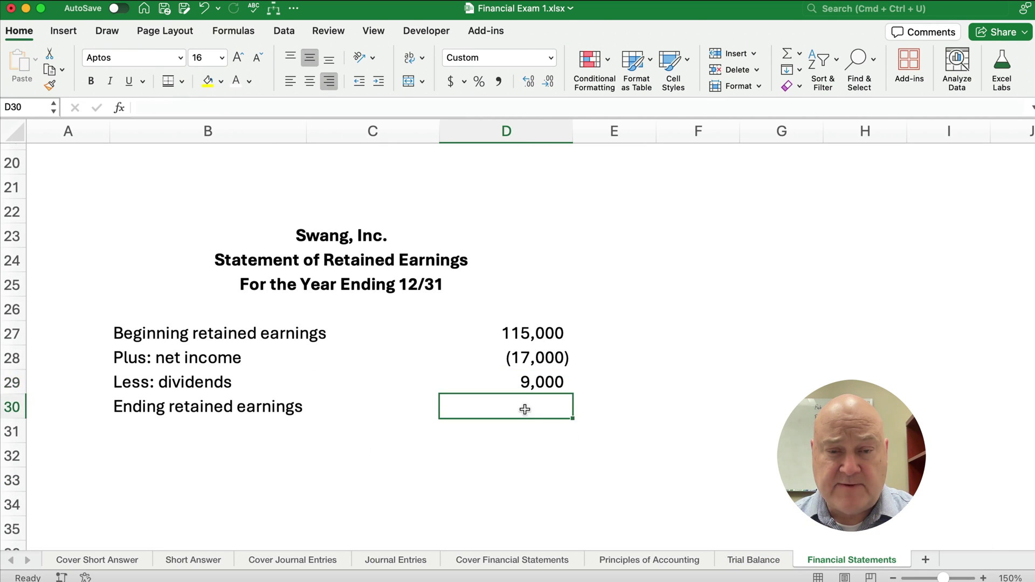
left_click(520, 384)
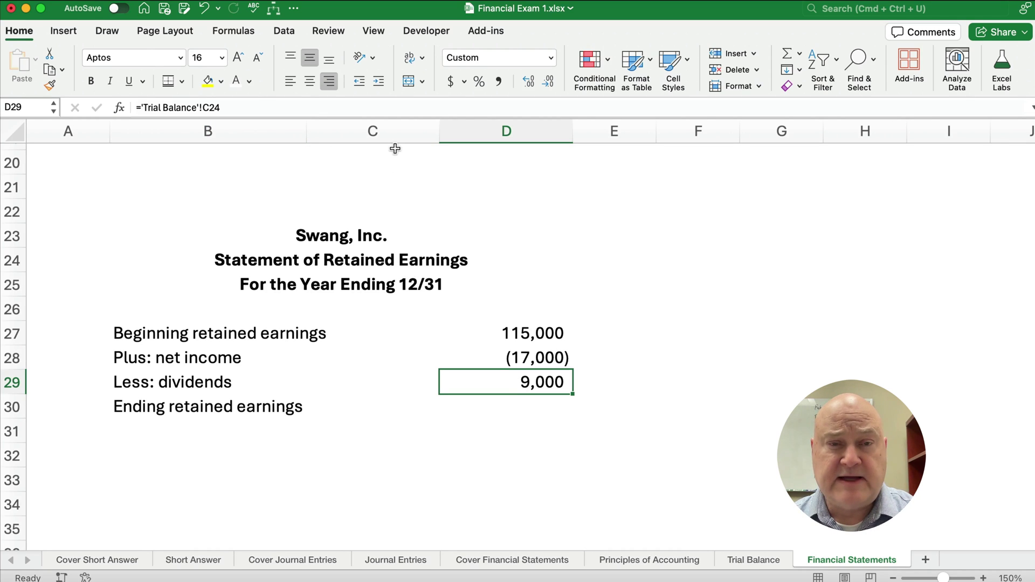
left_click(143, 108)
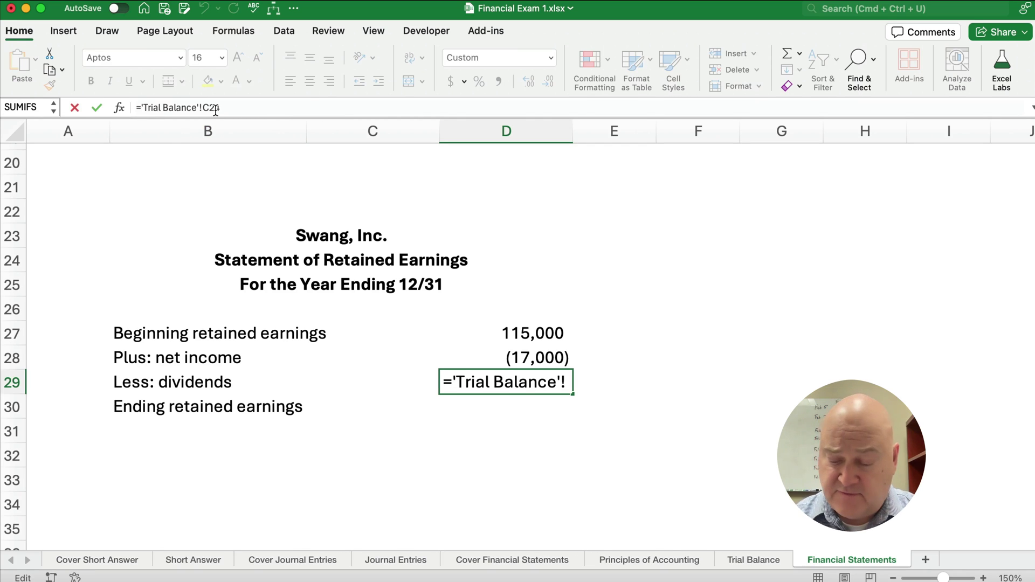
type("-")
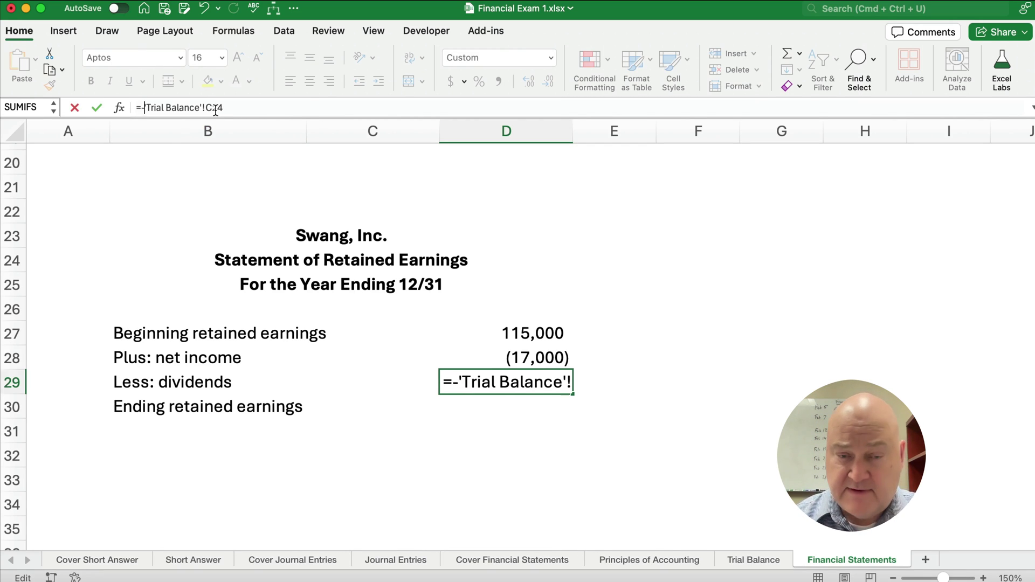
key("Return")
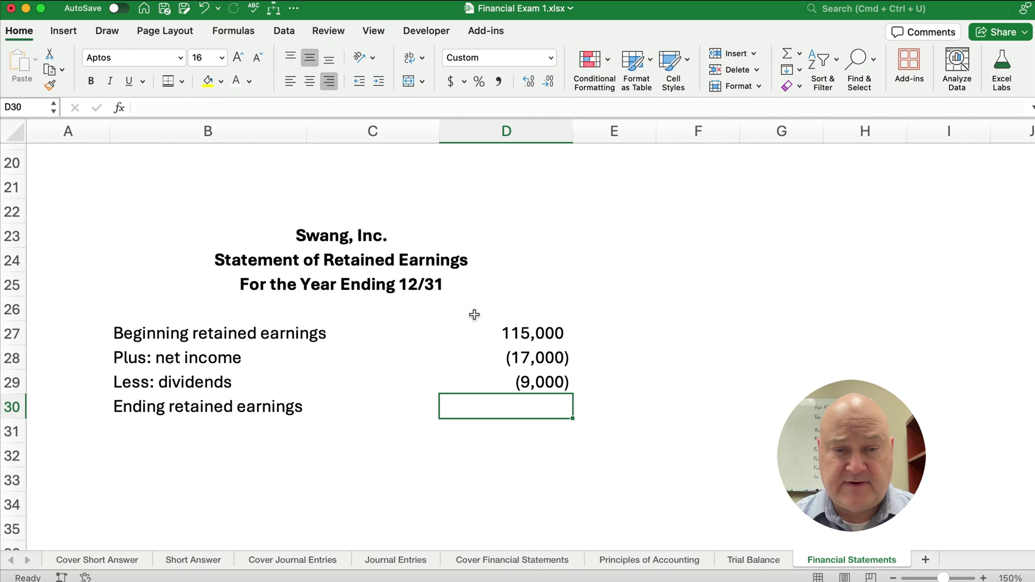
- Calculate ending retained earnings in D30 with =SUM(D27:D29) and give the cell a top and double bottom border
left_click_drag(484, 331, 497, 399)
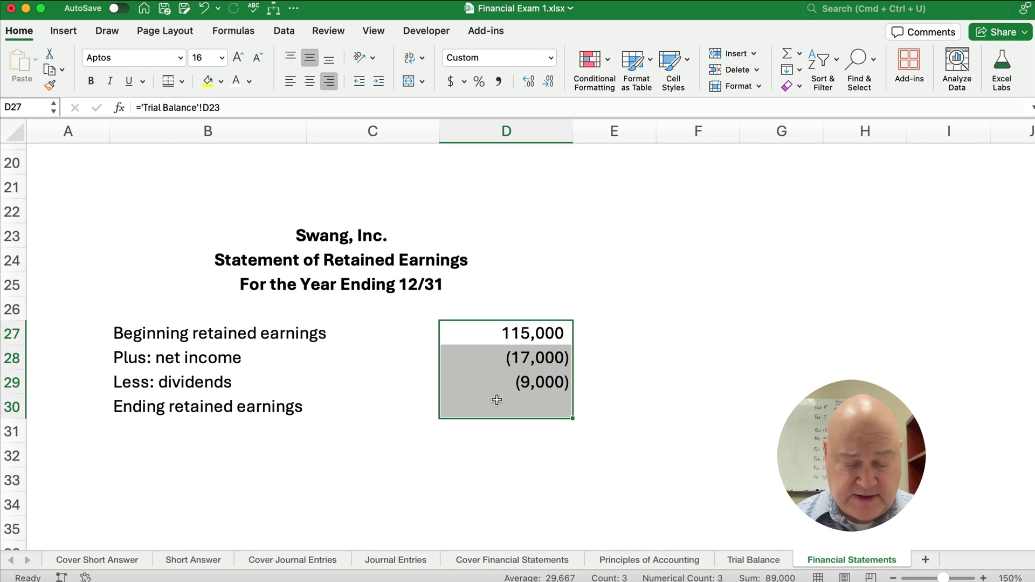
key("shift+super")
key("shift+super+t")
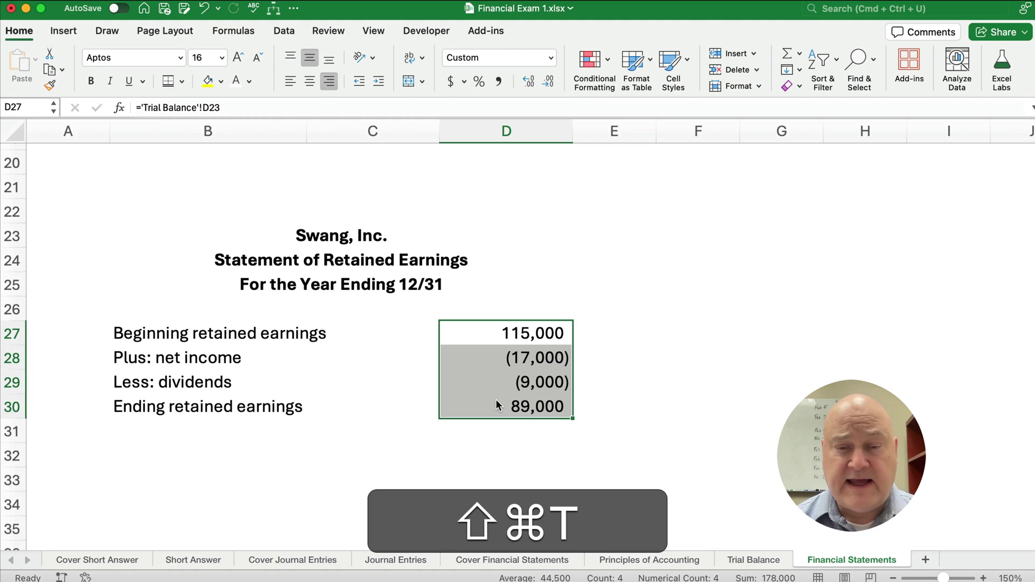
key("Down")
left_click(502, 399)
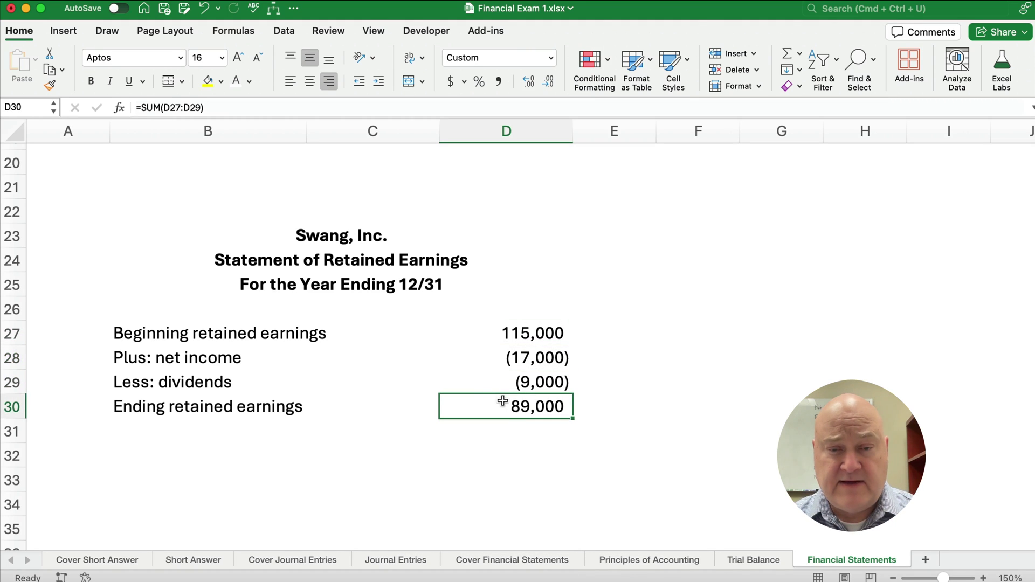
left_click(170, 84)
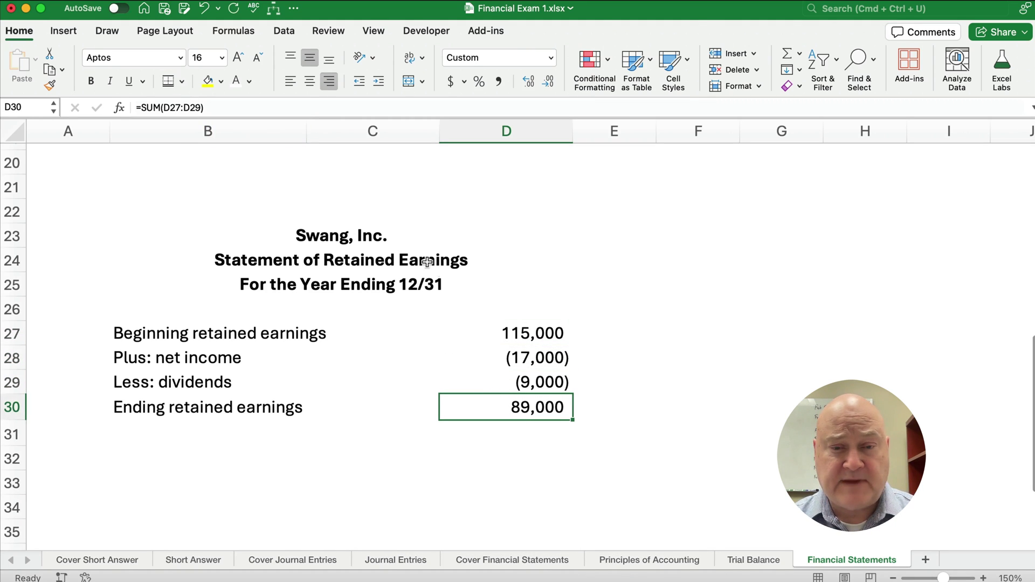
- Format the retained earnings amounts in D27:D30 with dollar signs and no decimal places
left_click_drag(471, 323, 495, 412)
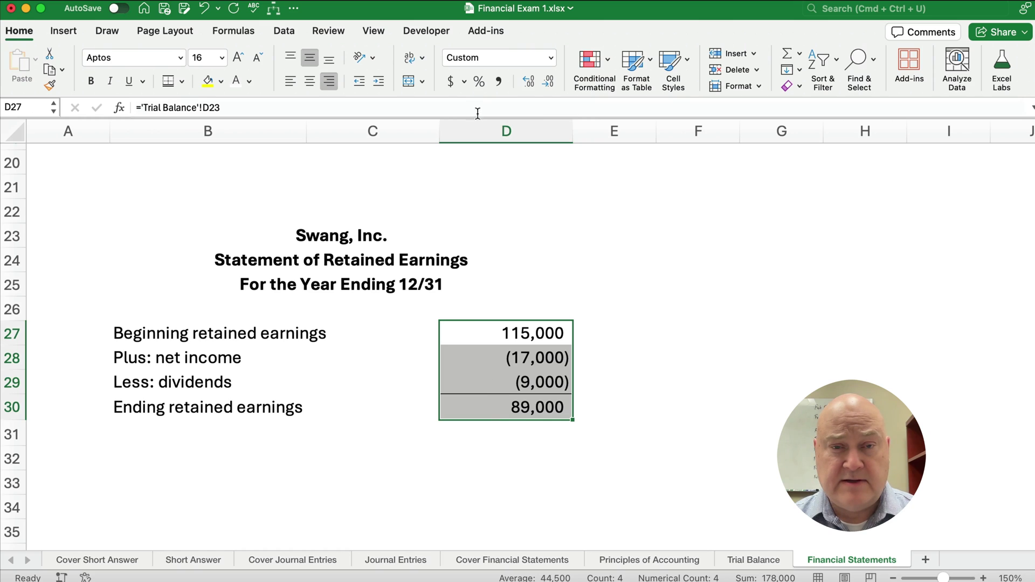
left_click(451, 89)
double_click(549, 86)
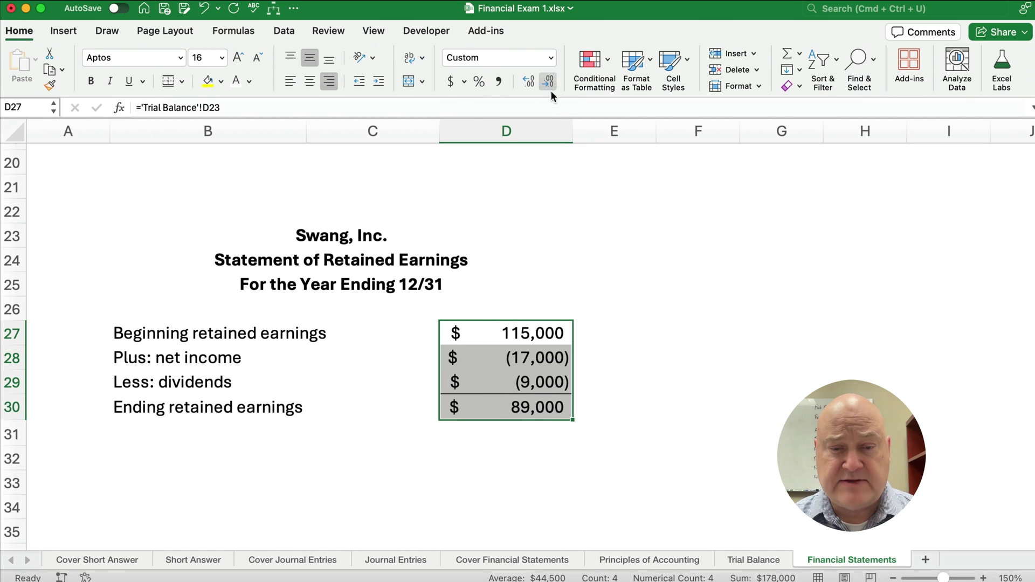
left_click(726, 389)
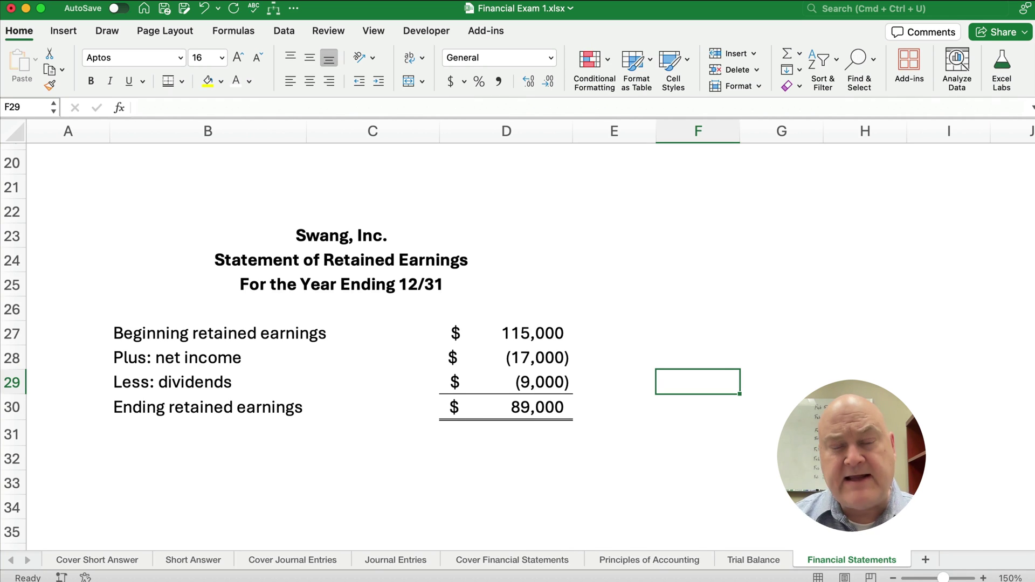
- Change the title of the third statement heading in B39 to "Balance Sheet"
scroll(322, 380, "down", 10)
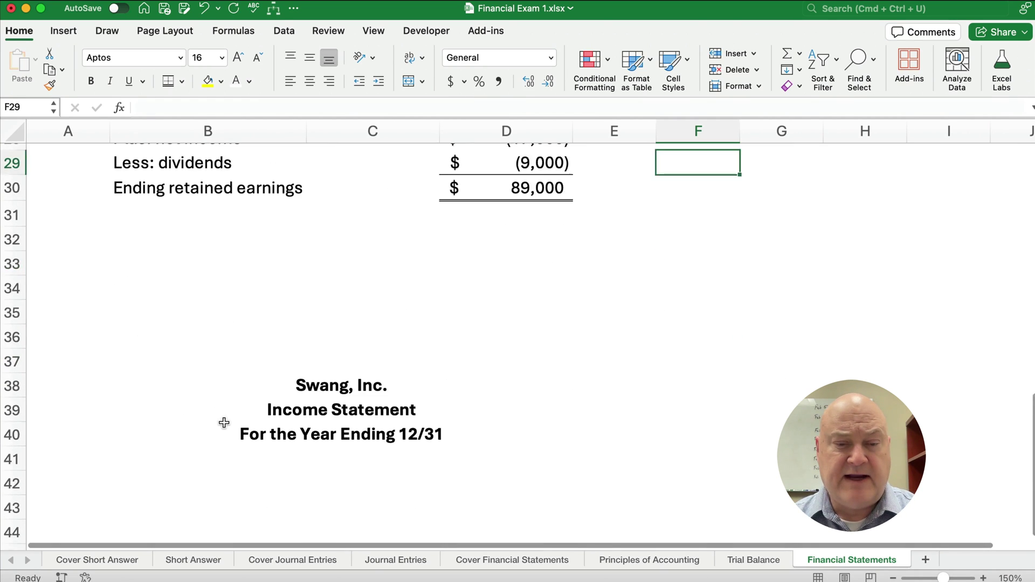
left_click(181, 367)
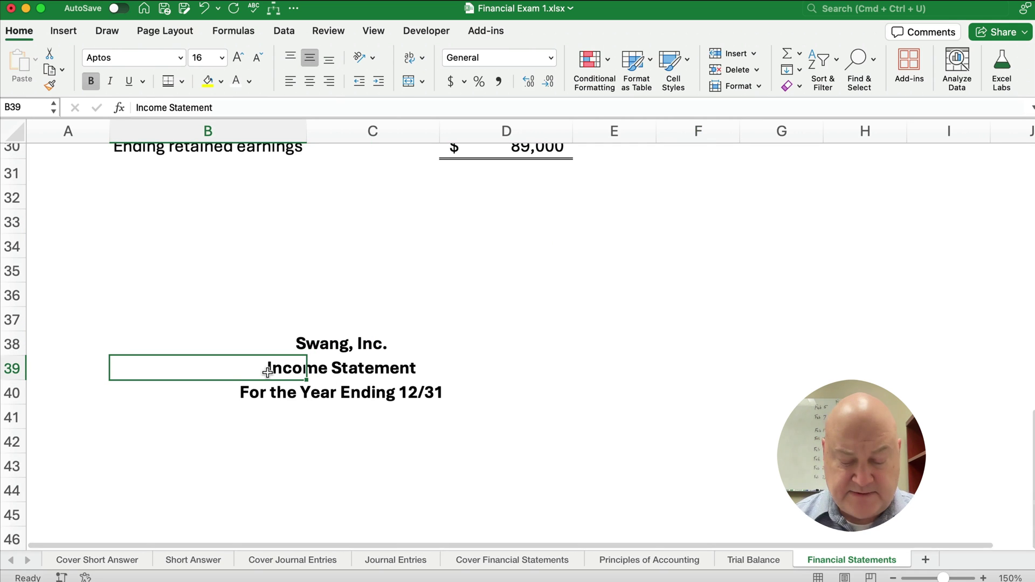
type("Balance Sheet")
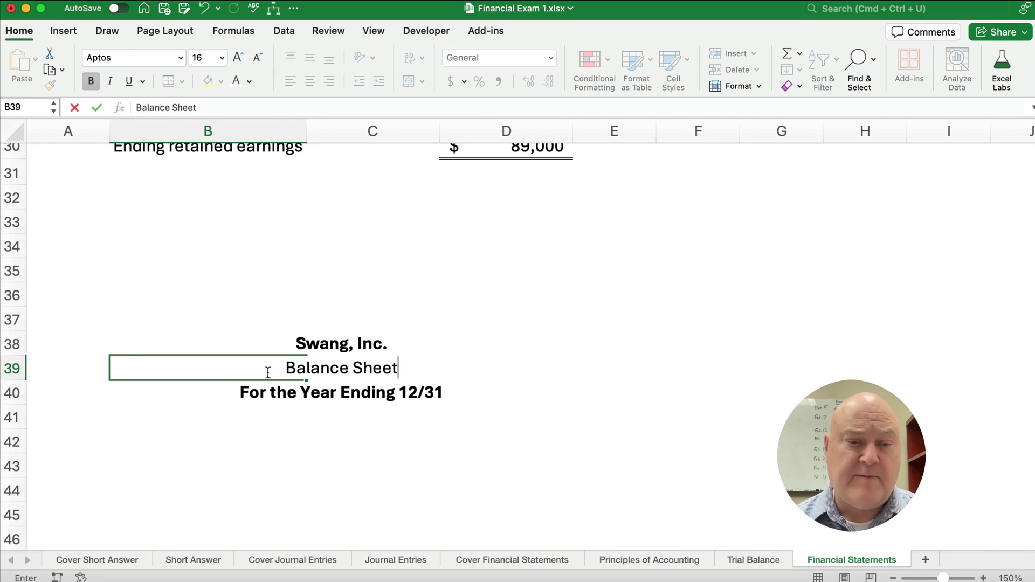
key("Return")
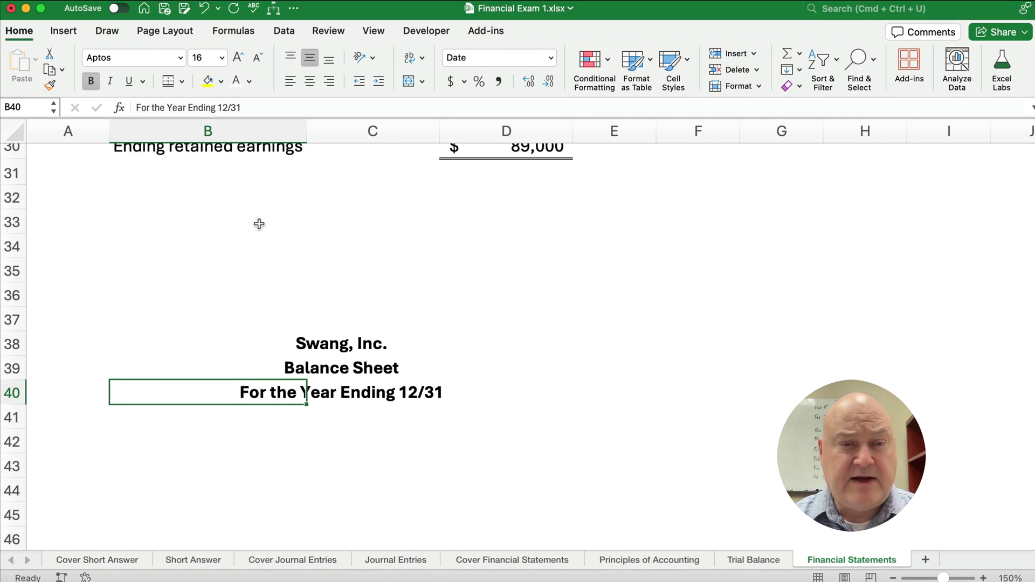
- Replace the balance sheet's period line in B40 with the date 12/31/2025 entered as text
left_click(222, 107)
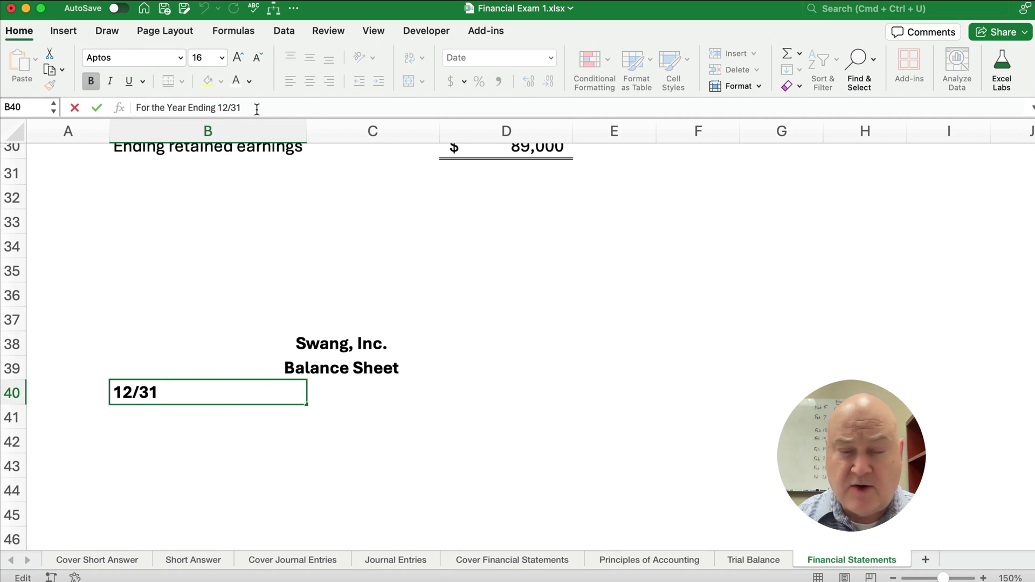
key("BackSpace")
key("BackSpace")
key("BackSpace")
key("BackSpace")
key("BackSpace")
key("BackSpace")
key("BackSpace")
key("BackSpace")
key("BackSpace")
key("BackSpace")
key("BackSpace")
key("BackSpace")
key("BackSpace")
key("BackSpace")
key("BackSpace")
key("BackSpace")
key("BackSpace")
key("BackSpace")
key("BackSpace")
key("BackSpace")
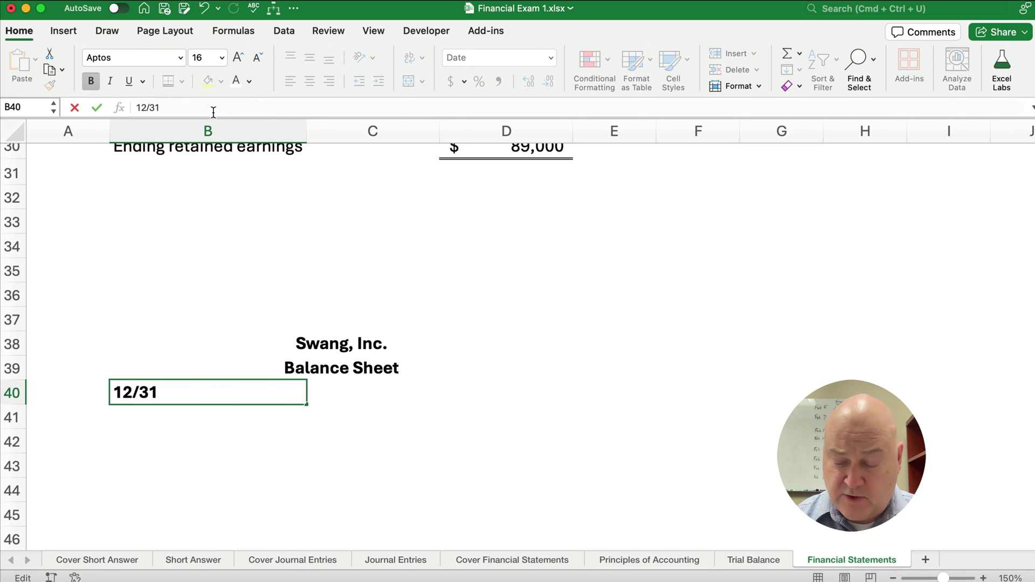
type("'")
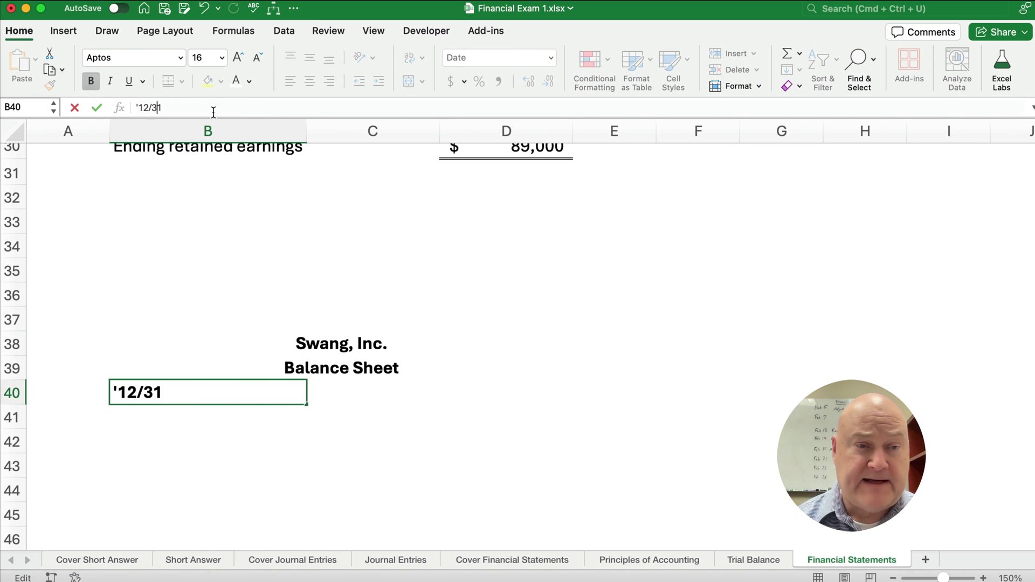
type("/2025")
key("Return")
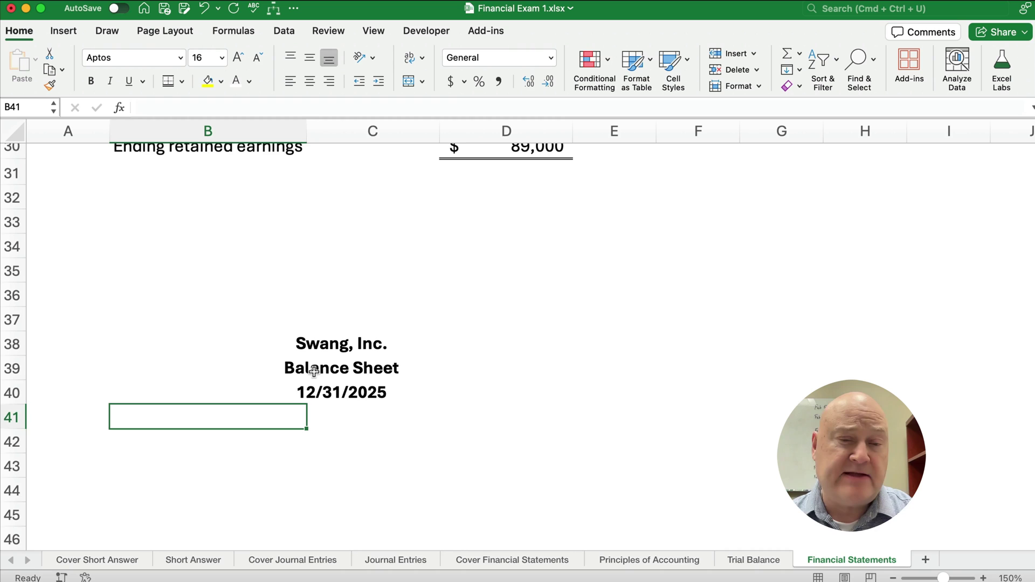
- Add the year to the retained earnings statement's period line in B25 so it reads "For the Year Ending 12/31/25"
scroll(304, 357, "up", 5)
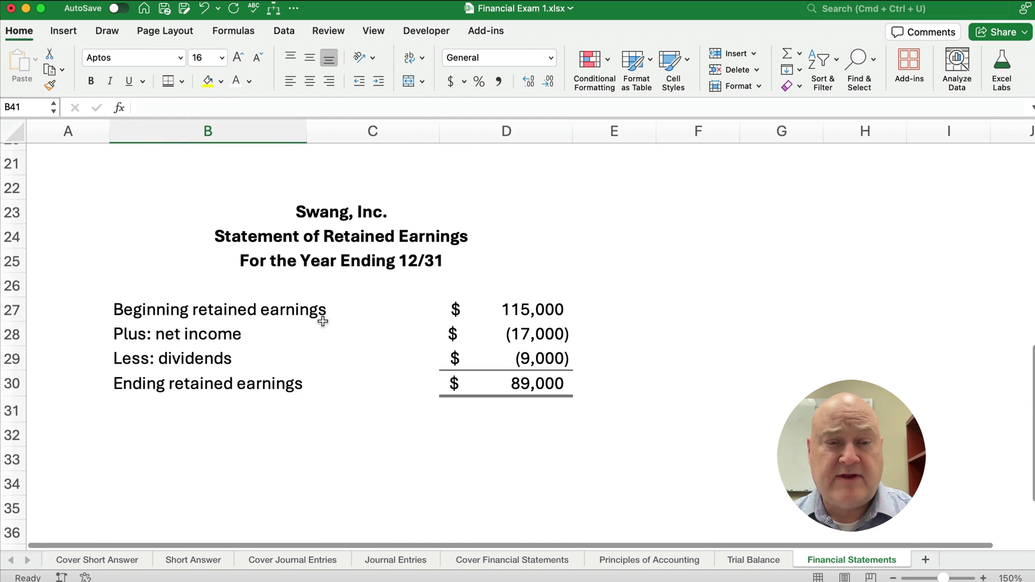
left_click(307, 261)
left_click(254, 109)
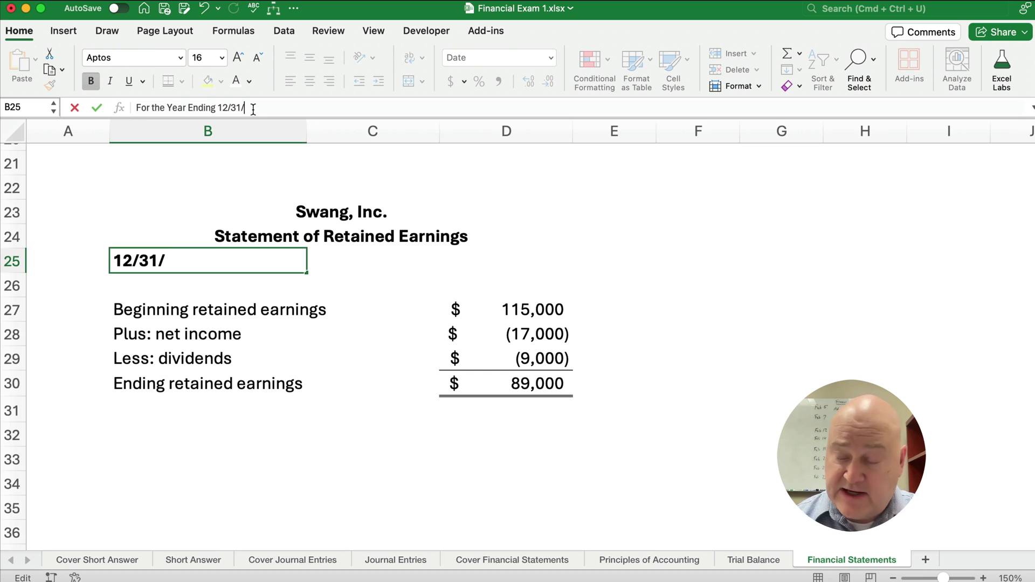
key("Return")
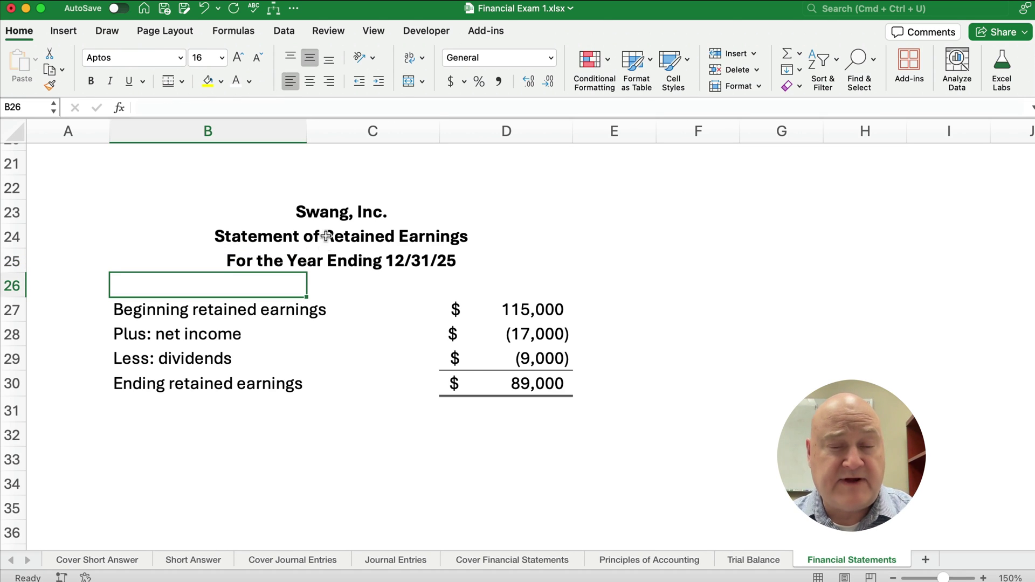
- Enter the section label "Asset" in B42 below the balance sheet heading
scroll(300, 300, "down", 8)
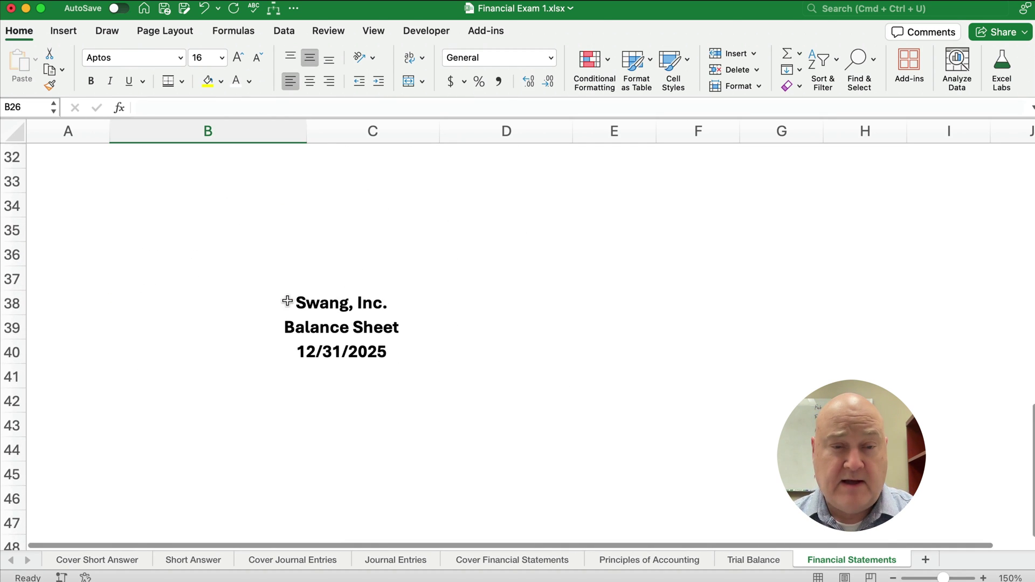
left_click(126, 286)
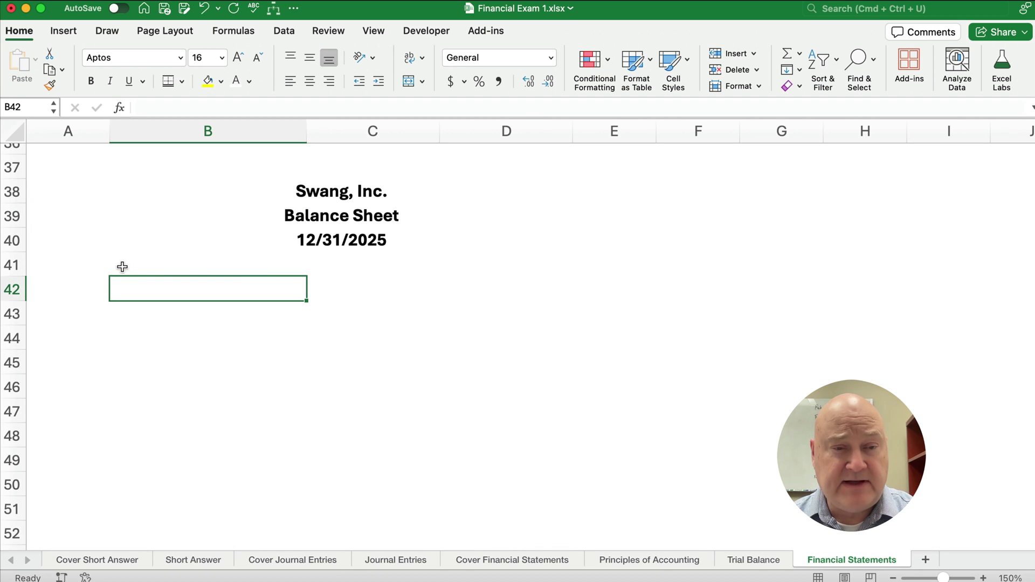
left_click(153, 268)
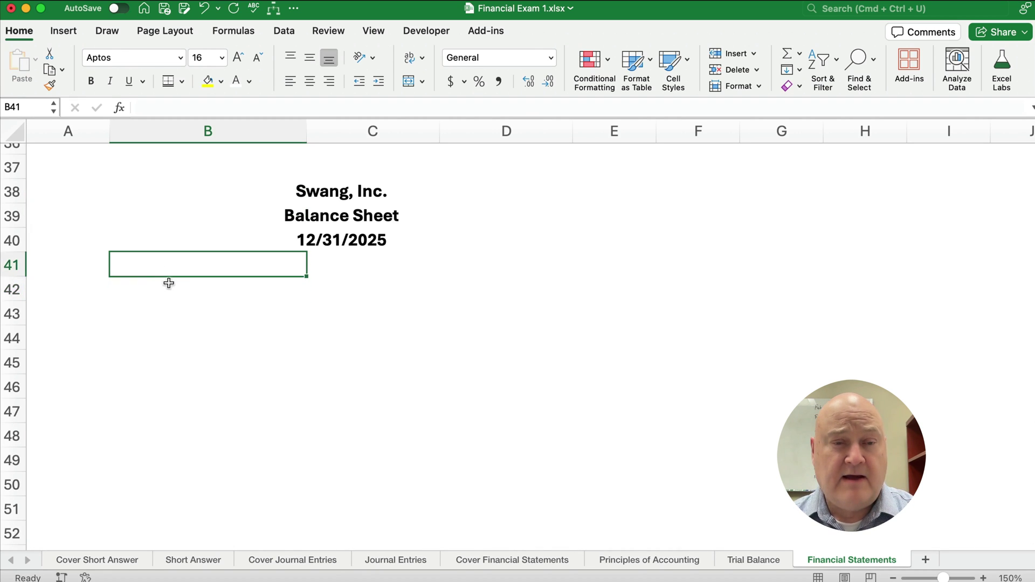
left_click(161, 288)
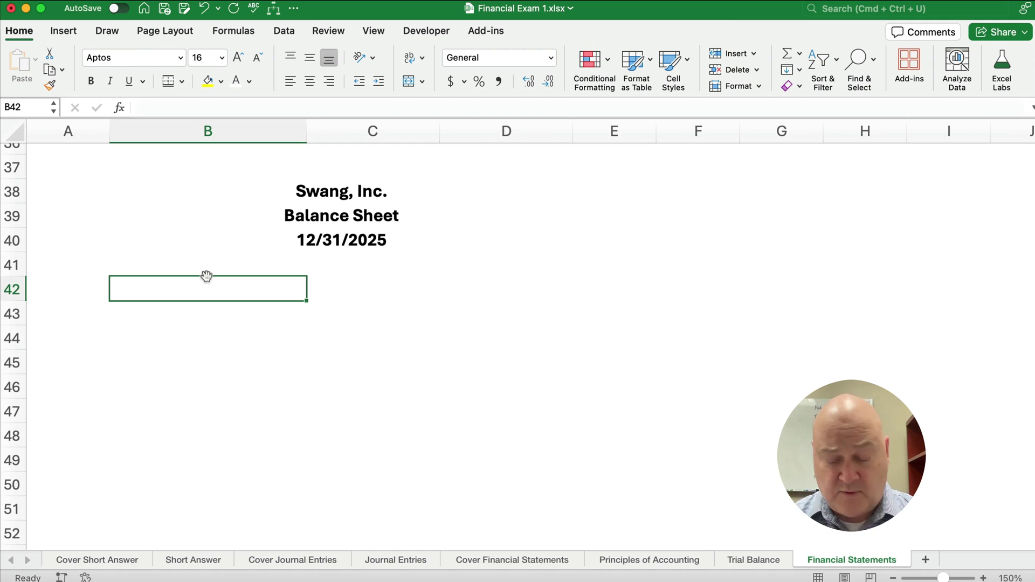
type("Asset")
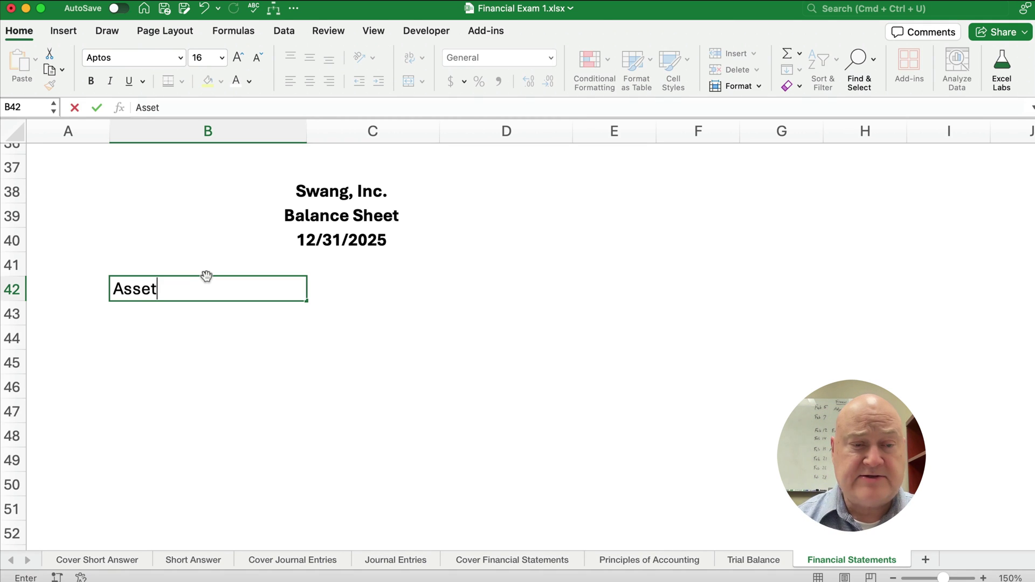
key("Return")
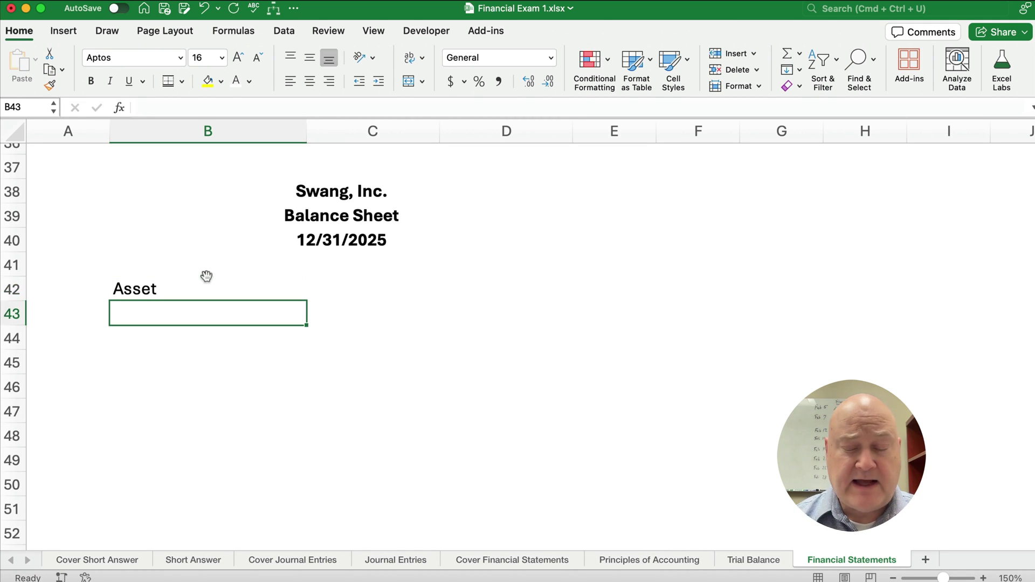
- Copy the asset accounts and amounts, Cash through Building, from B10:C16 of the Trial Balance sheet to B43 on Financial Statements
left_click(735, 560)
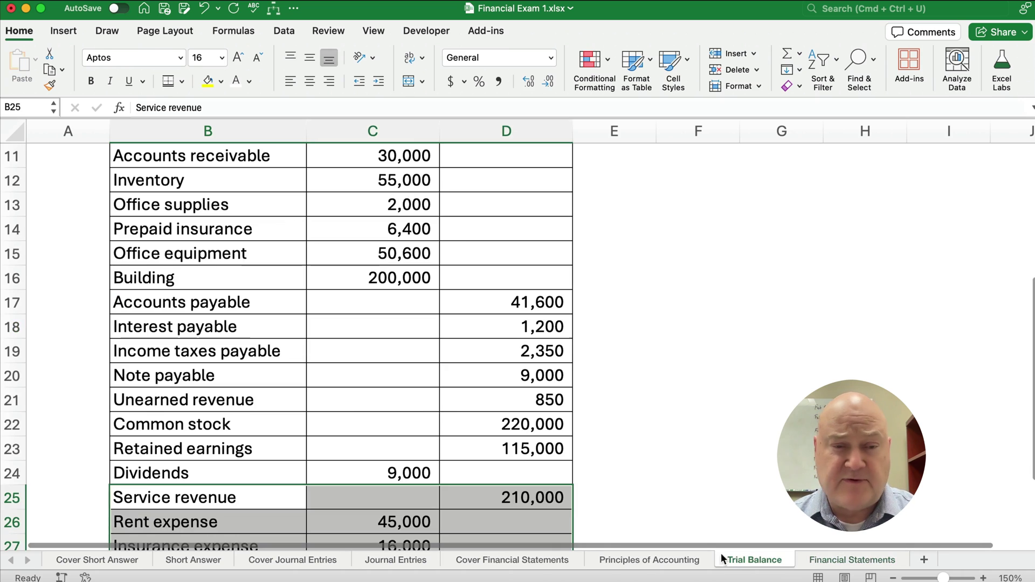
scroll(379, 406, "up", 5)
left_click_drag(141, 317, 381, 463)
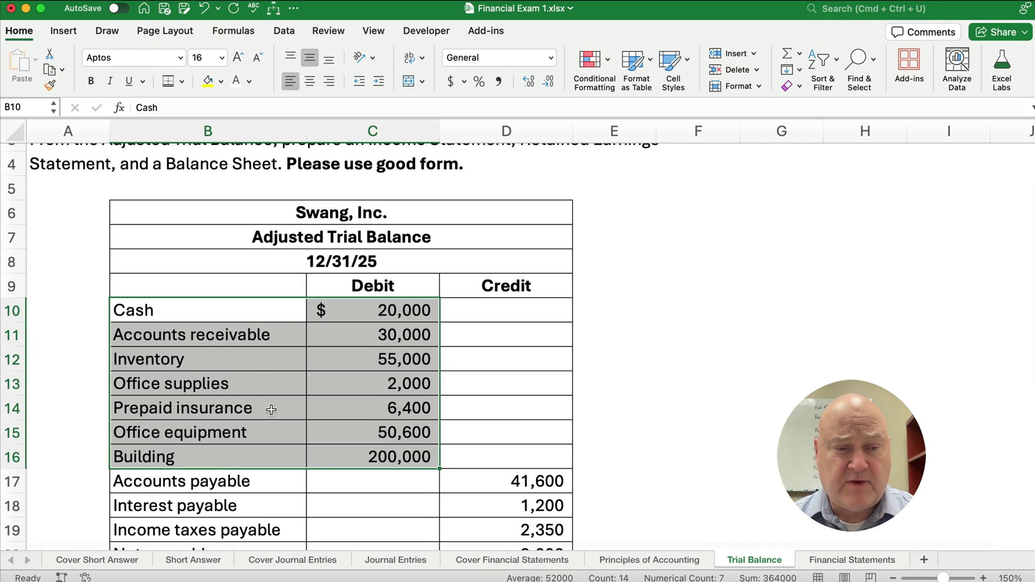
key("super+c")
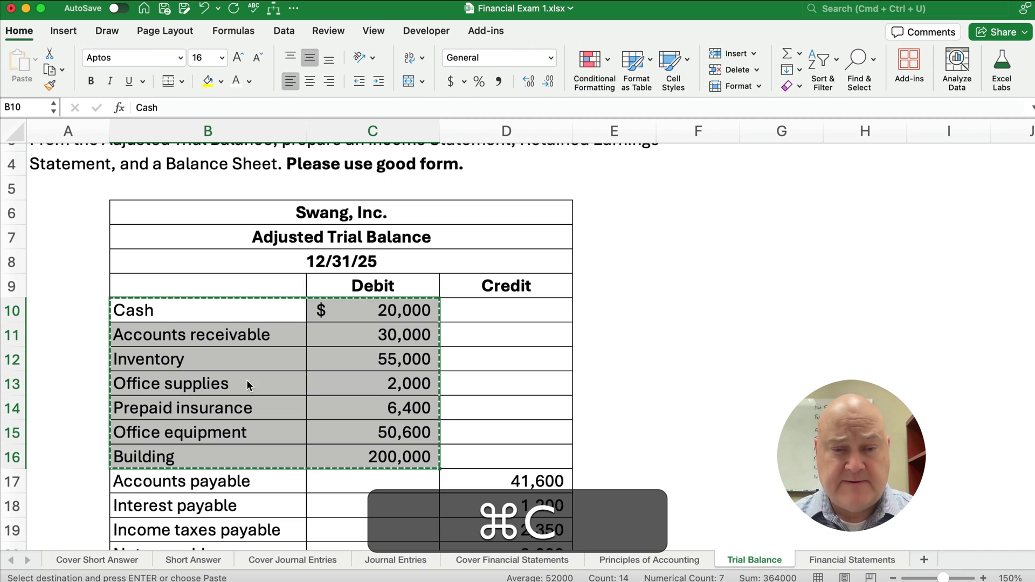
left_click(826, 558)
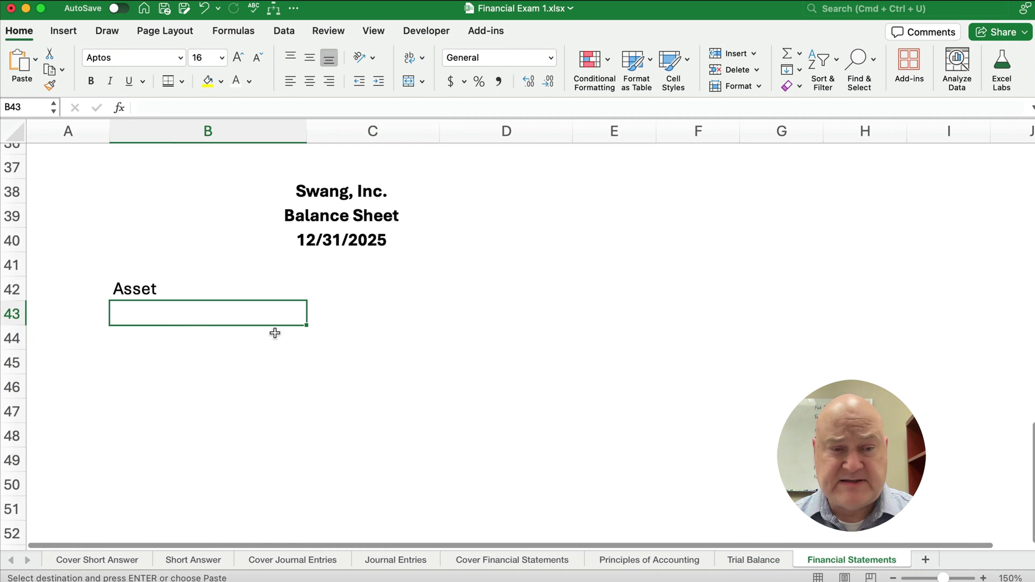
key("super+v")
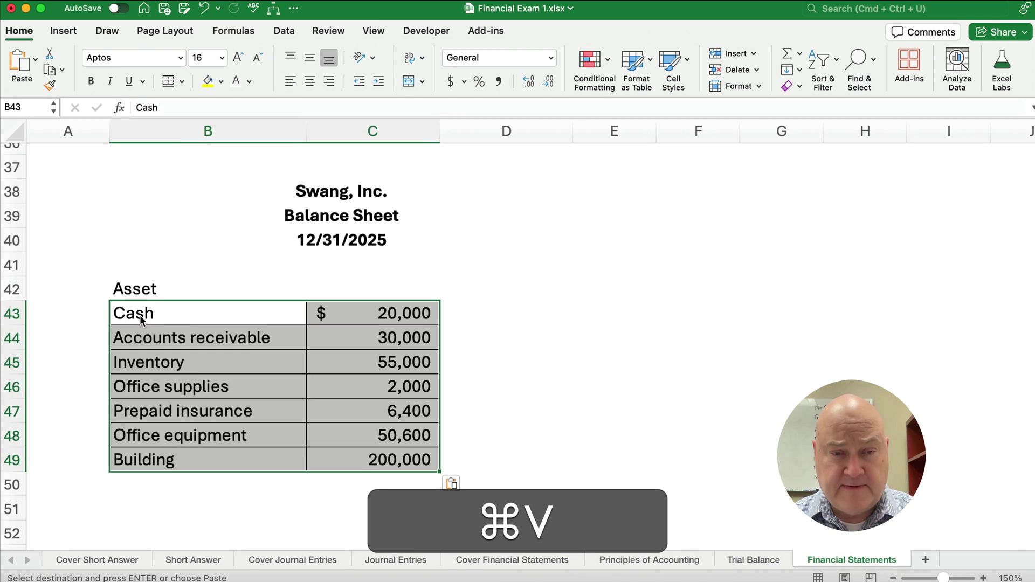
- Move the asset amounts from C43:C49 to D43:D49 on the balance sheet
left_click_drag(379, 318, 375, 448)
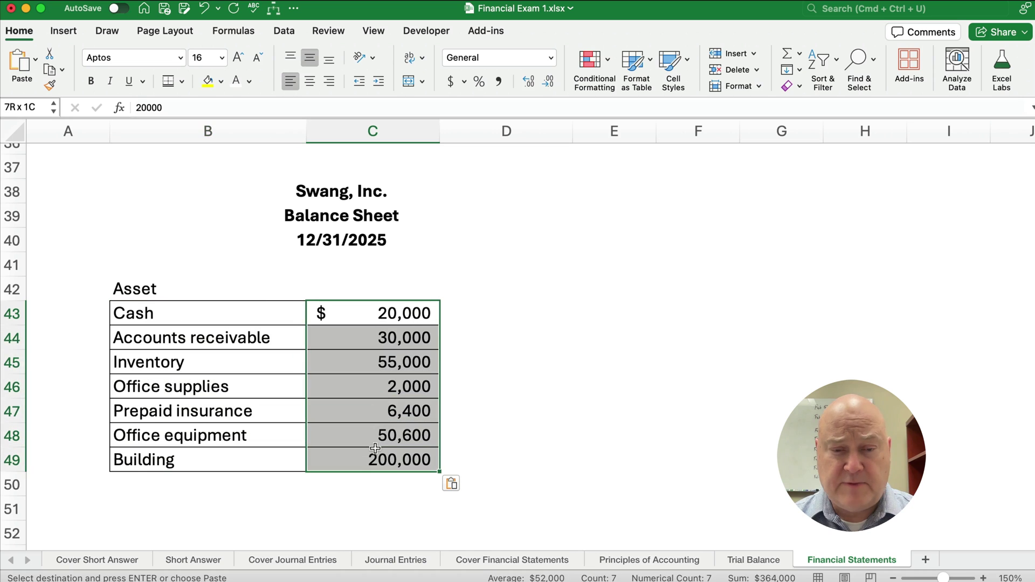
key("super+x")
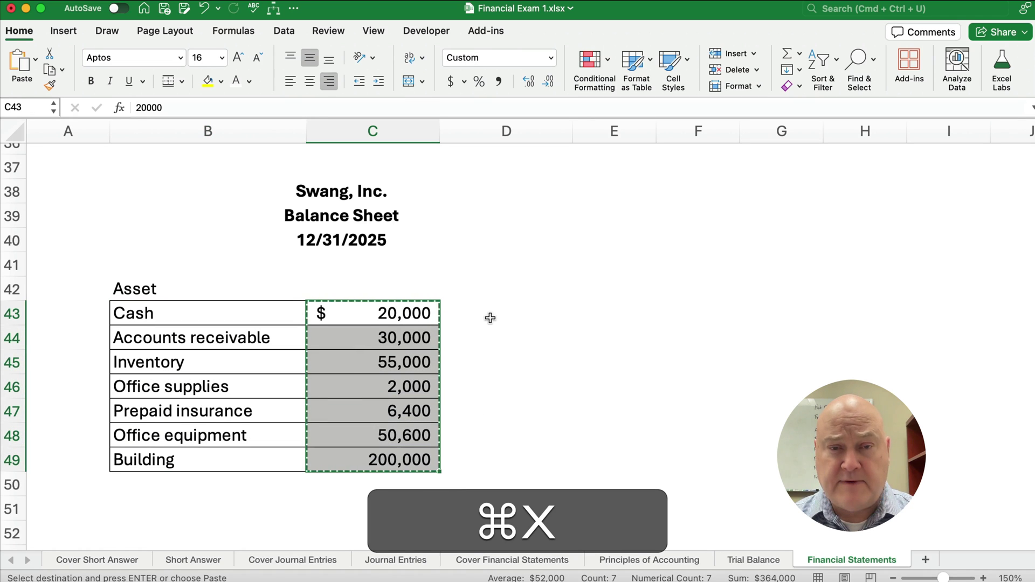
left_click(490, 317)
key("super+v")
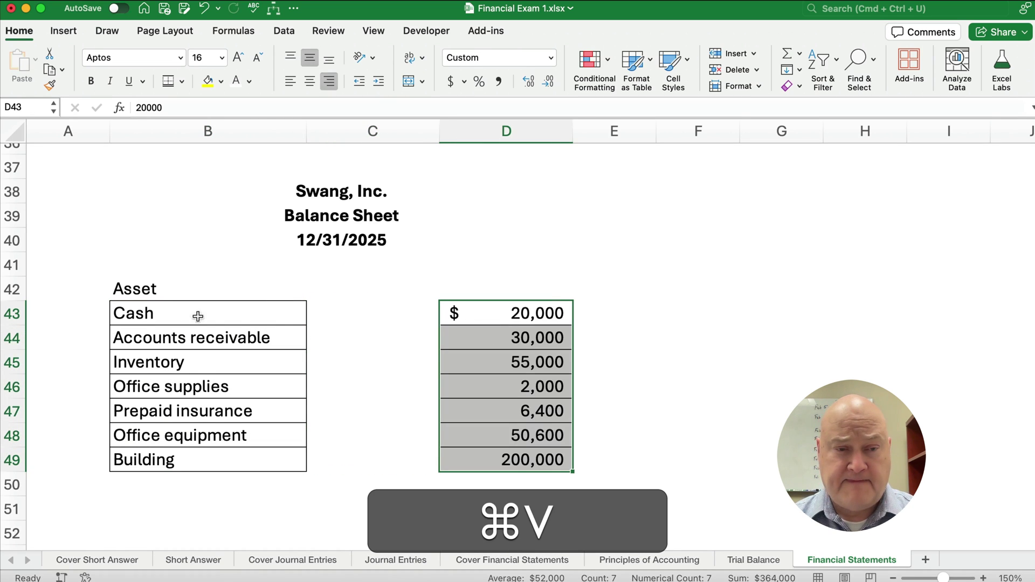
- Add a "Total Assets" row in row 50, with the label in B50 and the sum of D43:D49 in D50
left_click_drag(131, 314, 393, 423)
scroll(335, 455, "down", 2)
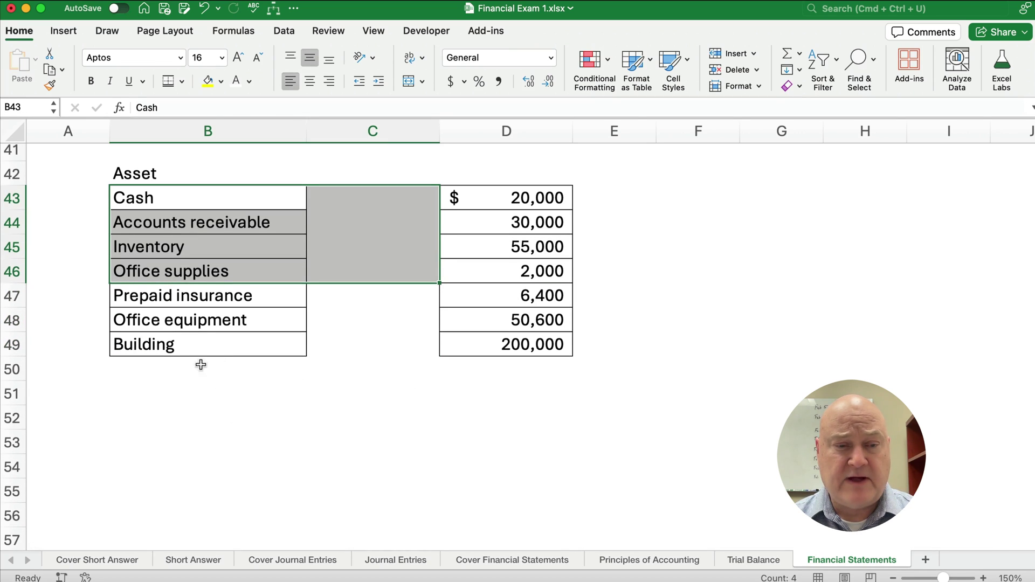
left_click(163, 368)
type("Total Assets")
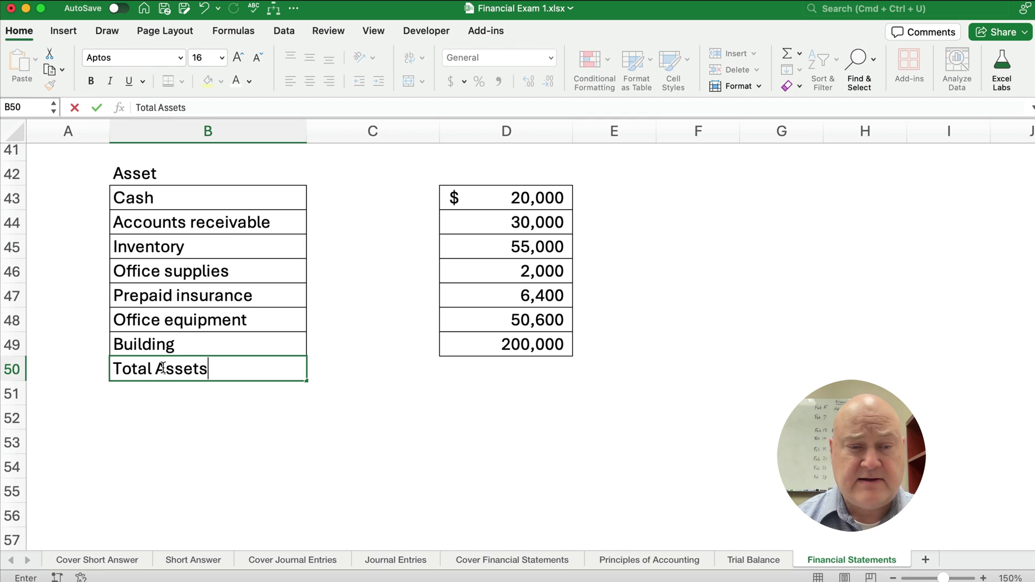
key("Tab")
key("Tab")
key("Tab")
key("super+Left")
key("shift+super+Left")
key("shift+super+t")
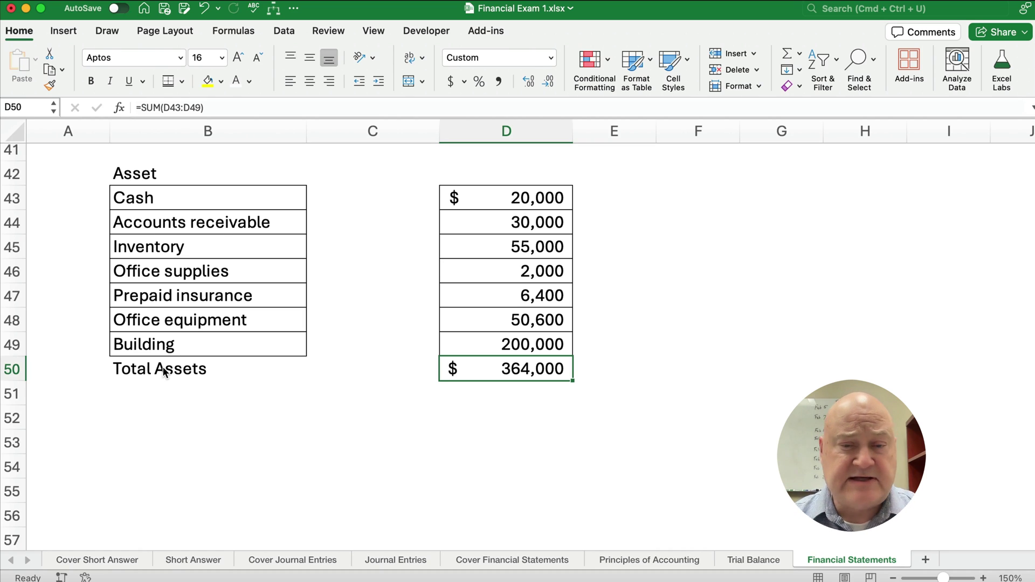
- Remove all borders from the asset section, B43:D50
left_click_drag(114, 199, 471, 368)
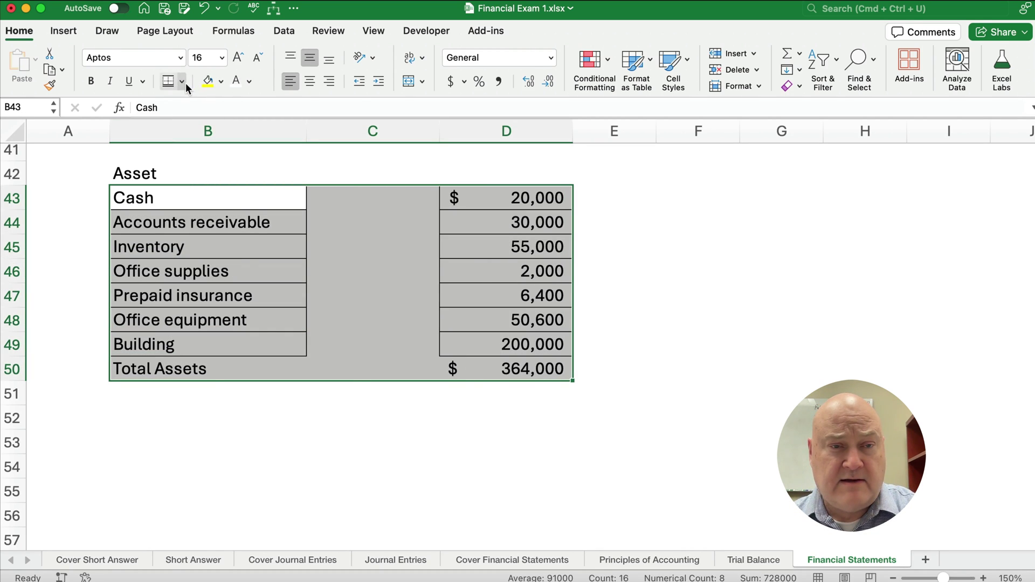
left_click(186, 82)
left_click(224, 201)
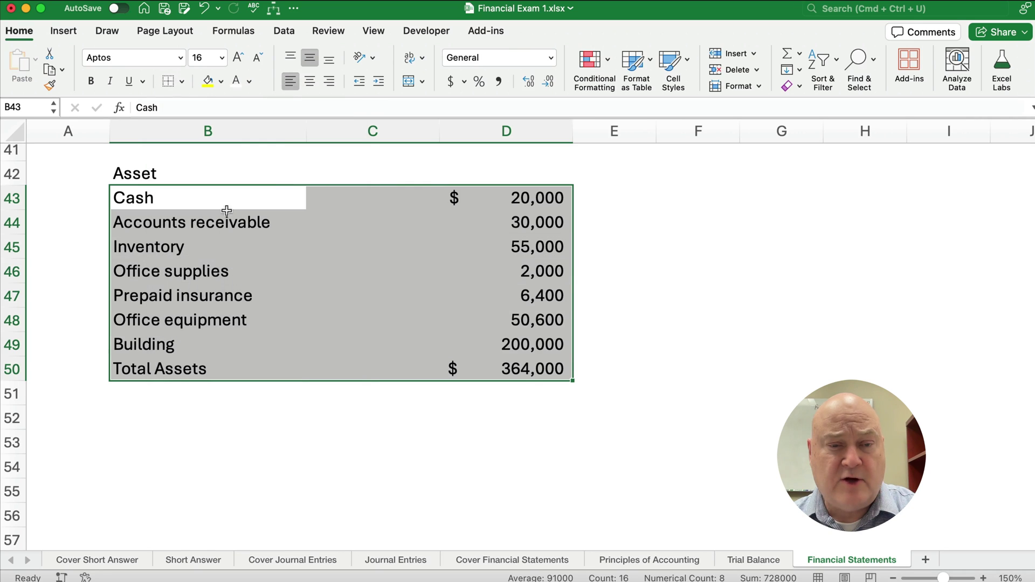
- Apply a top and double bottom border to the total assets amount in D50
left_click(510, 371)
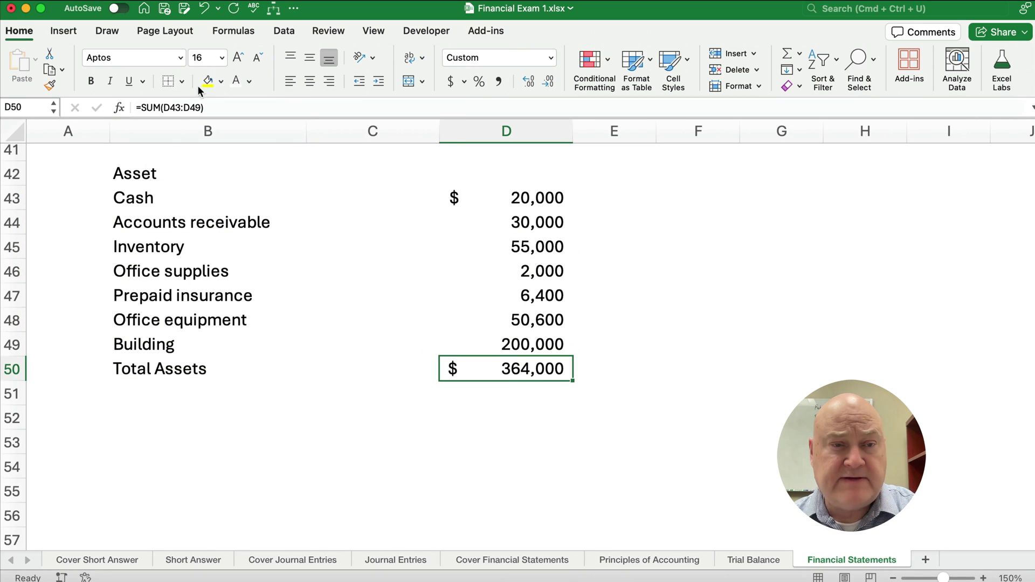
left_click(181, 82)
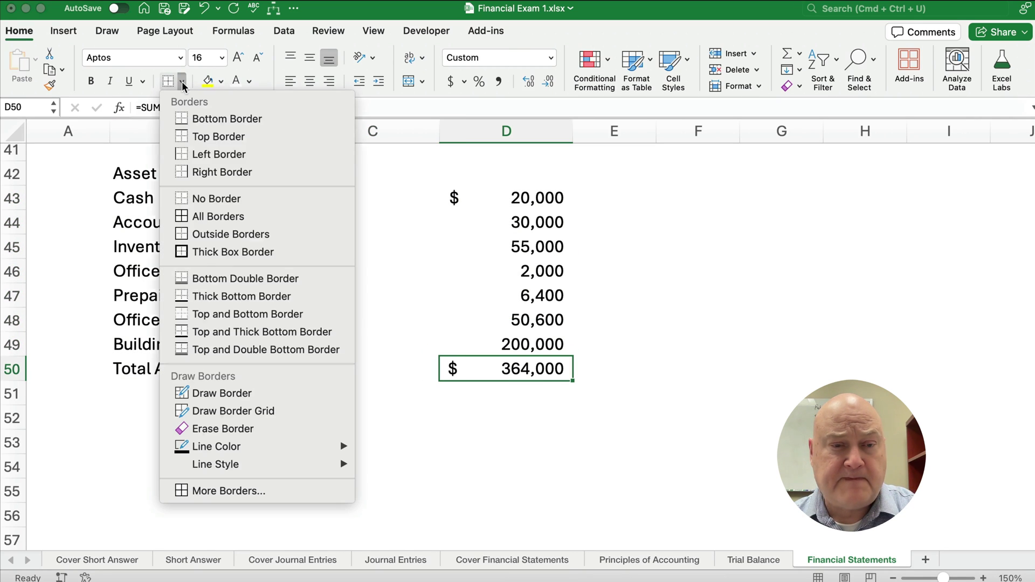
left_click(221, 350)
key("Up")
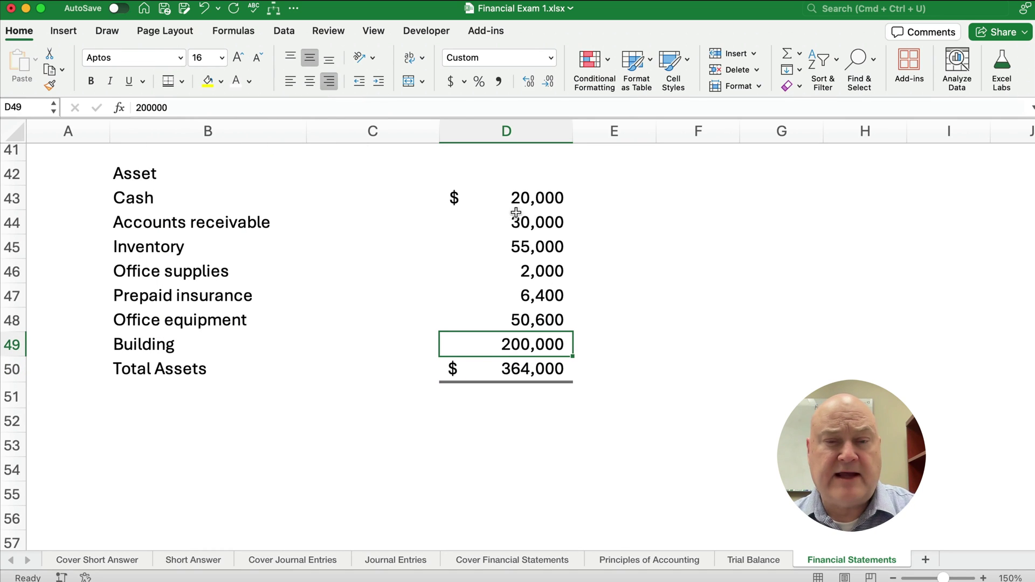
- Format the asset amounts in D43:D50 in accounting format with dollar signs and no decimal places
left_click_drag(500, 199, 494, 370)
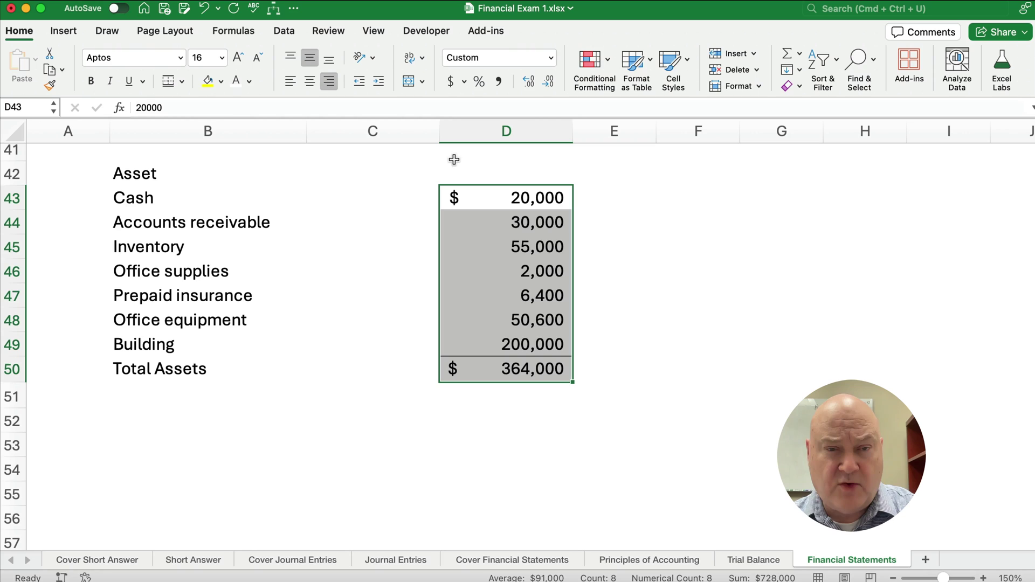
left_click(451, 83)
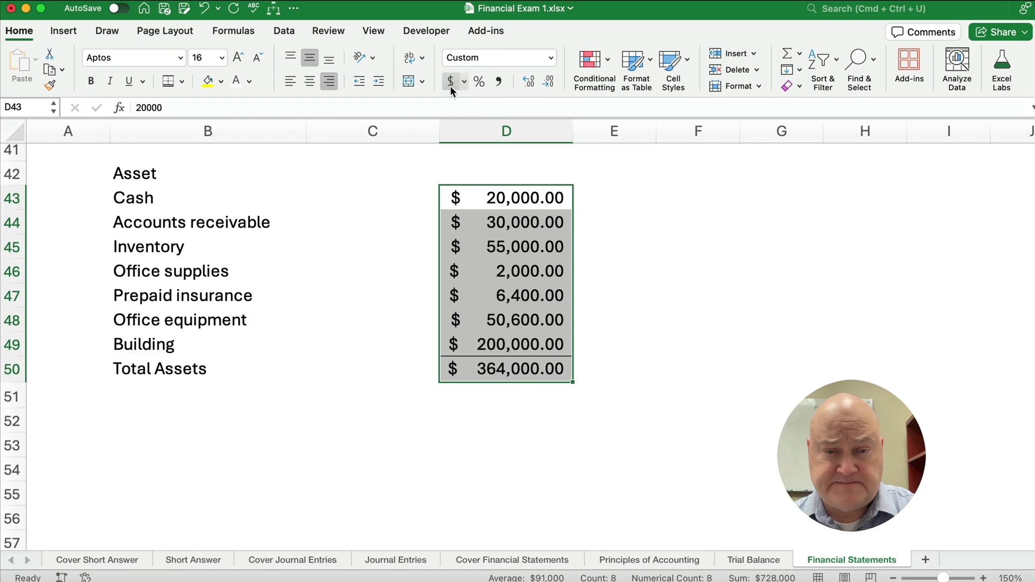
left_click(551, 85)
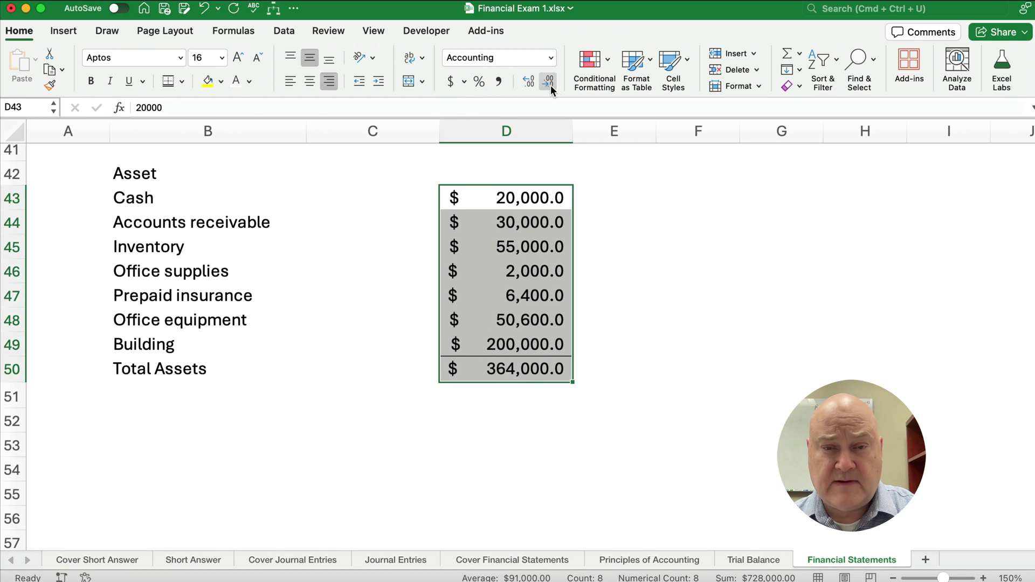
left_click(551, 85)
scroll(271, 263, "up", 3)
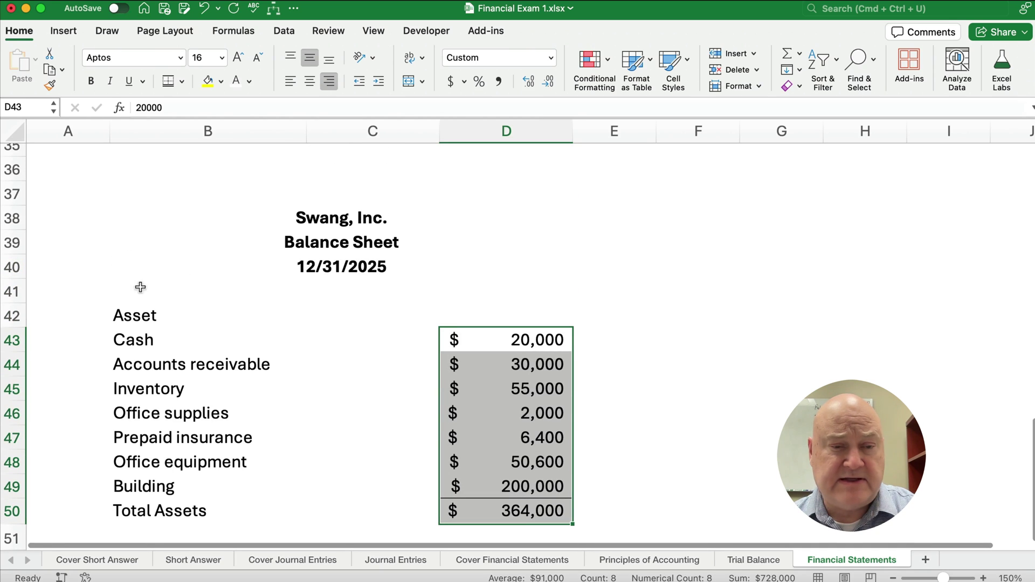
left_click(139, 324)
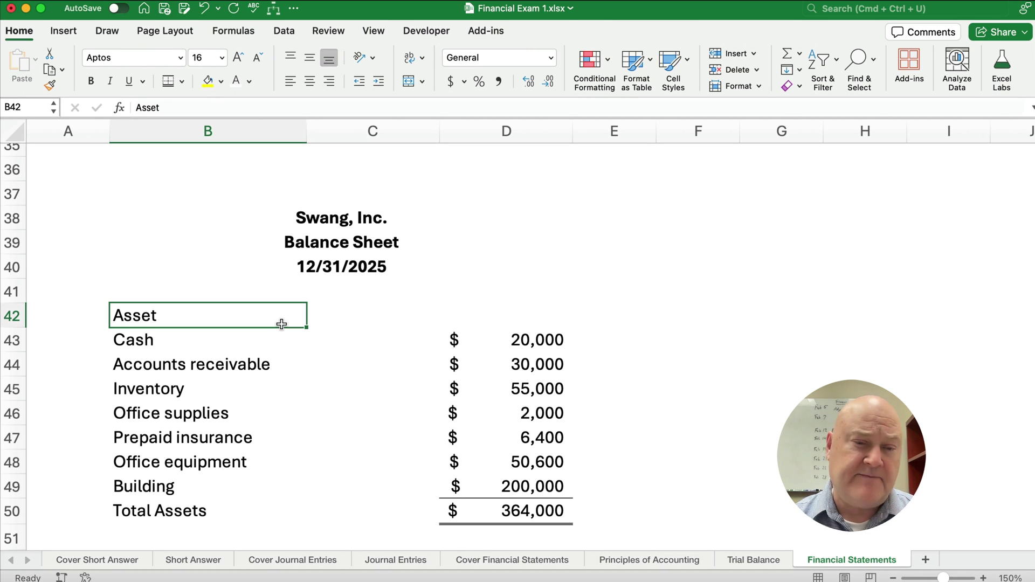
- Enter the section label "Liabilities" in B52 below the asset section
scroll(261, 341, "down", 3)
left_click(151, 404)
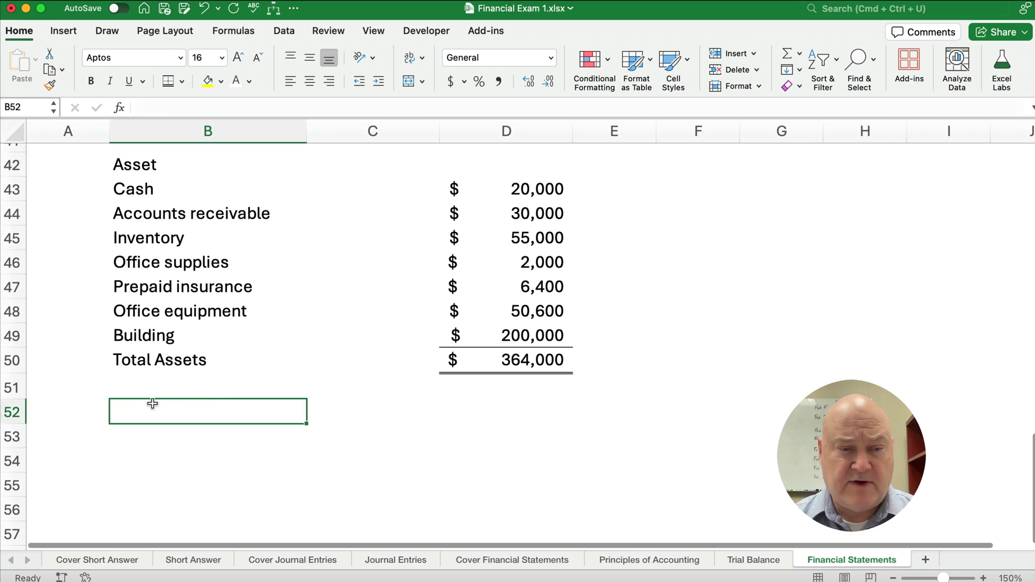
type("Liabilities")
key("Return")
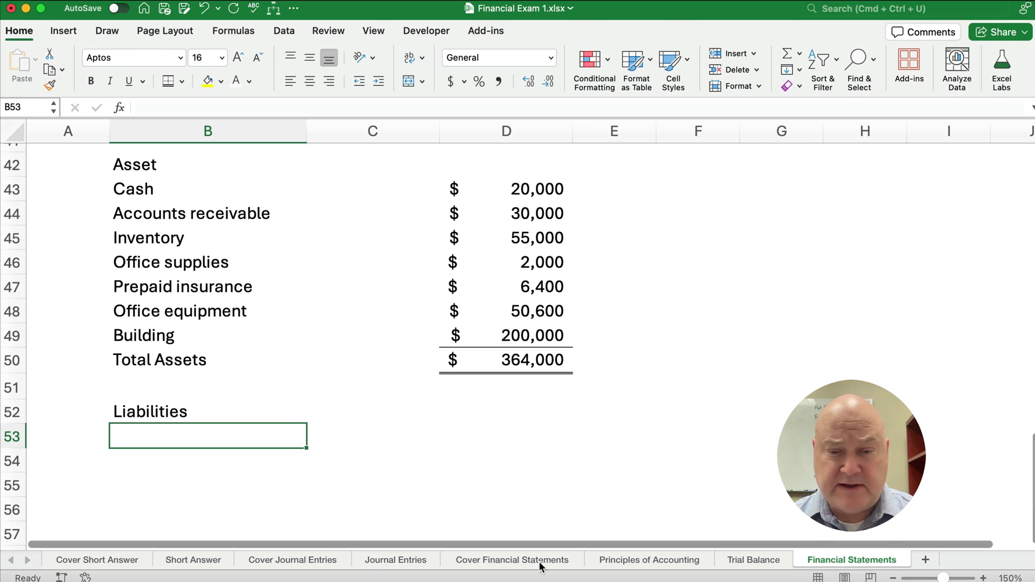
- Copy the liability accounts and amounts, Accounts payable through Unearned revenue, from B17:D21 of the Trial Balance sheet to B53 on Financial Statements
left_click(754, 561)
scroll(275, 414, "down", 3)
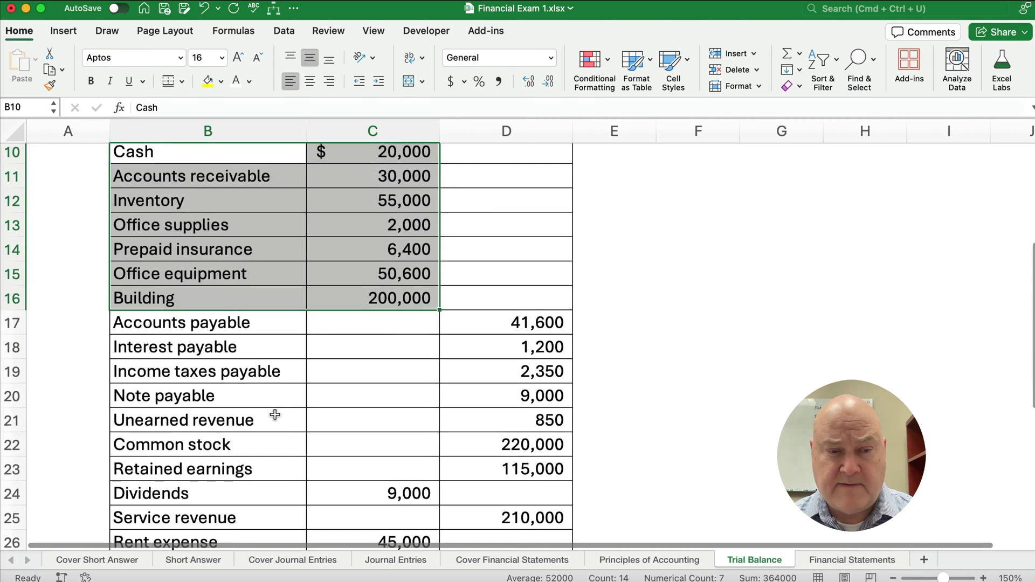
scroll(275, 415, "down", 3)
left_click_drag(151, 260, 470, 356)
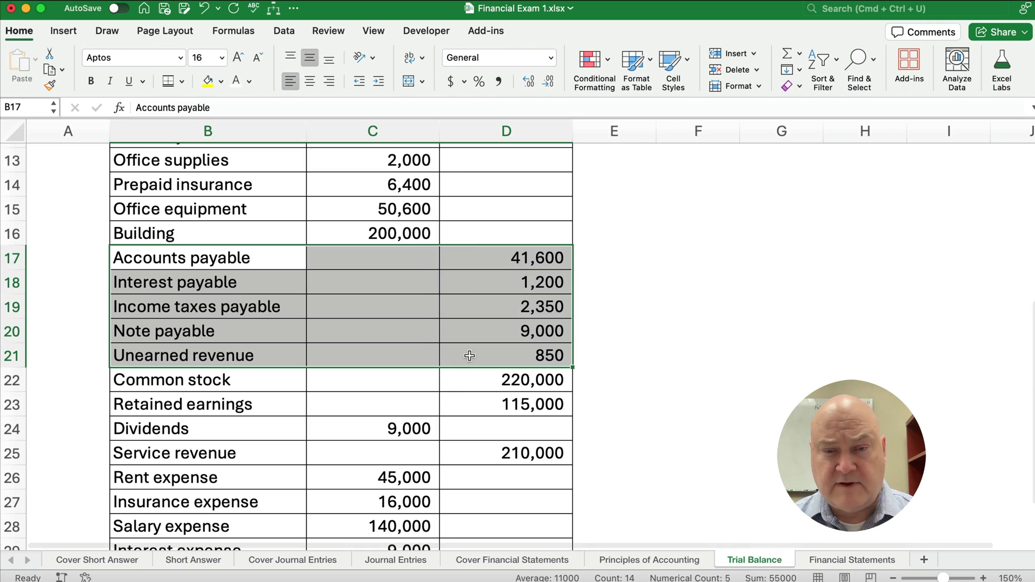
key("super+c")
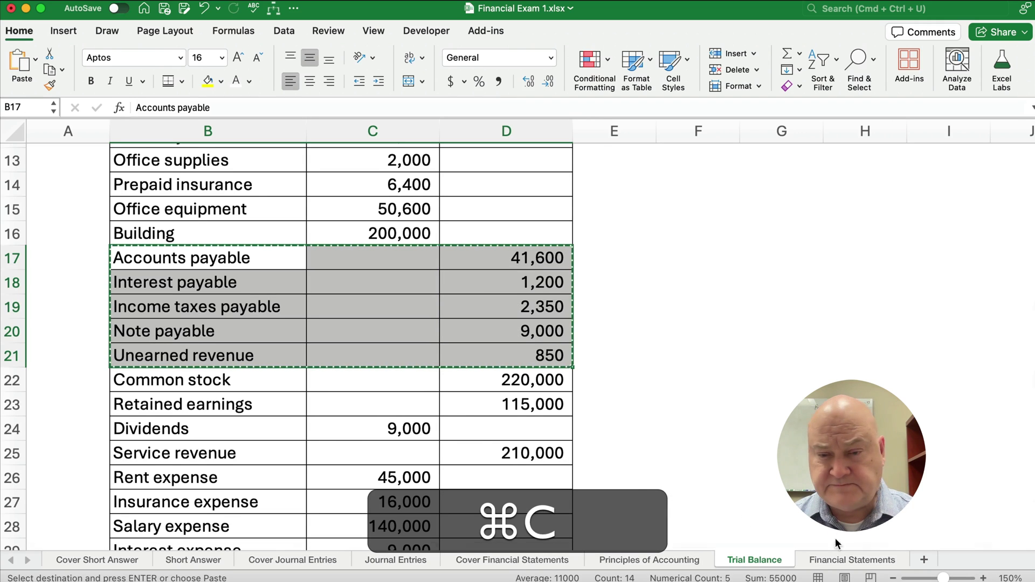
left_click(842, 556)
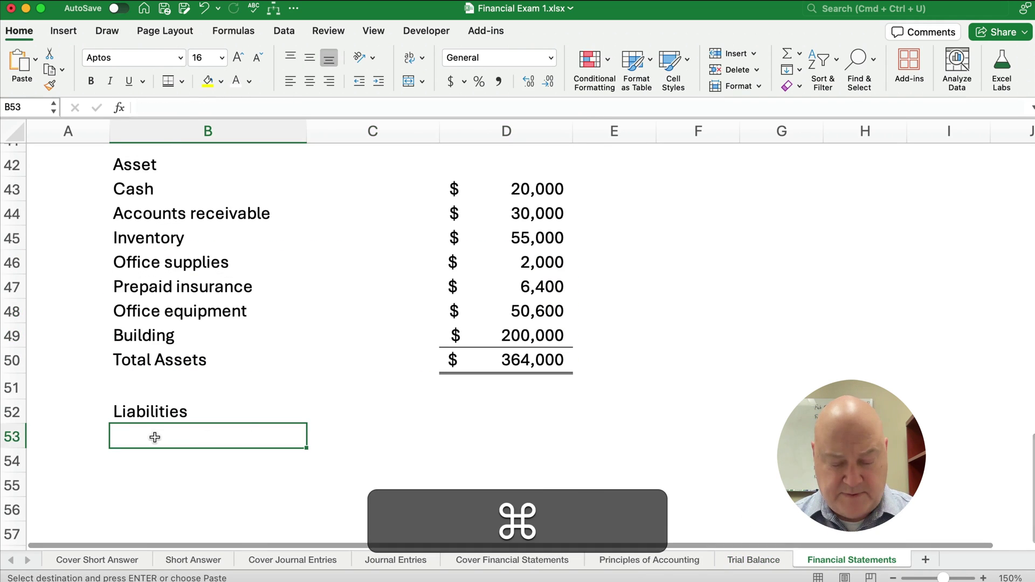
key("super+v")
scroll(280, 438, "down", 3)
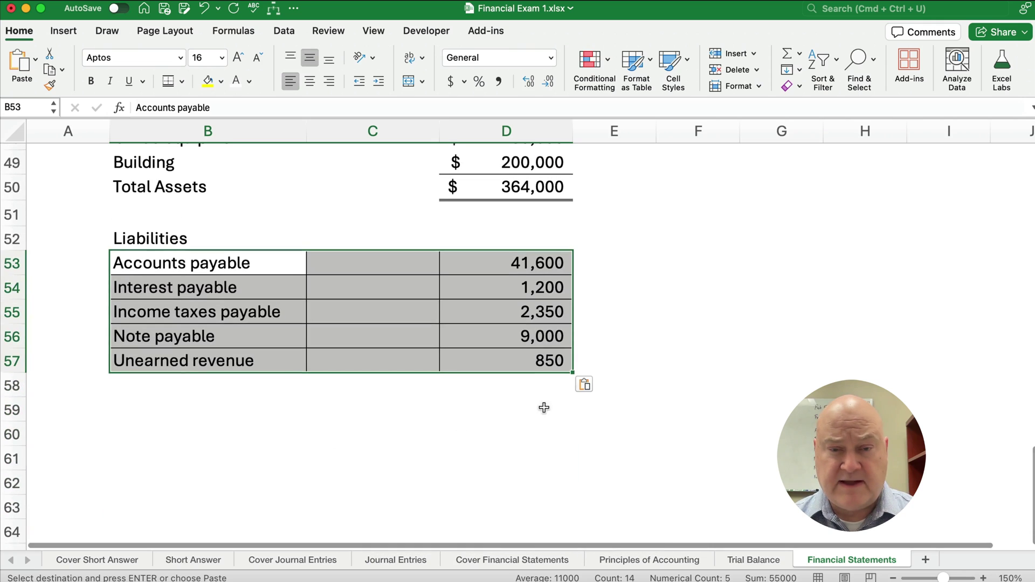
- Sum the liability amounts in D58 and label the row "Total liabilities" in B58
left_click(532, 380)
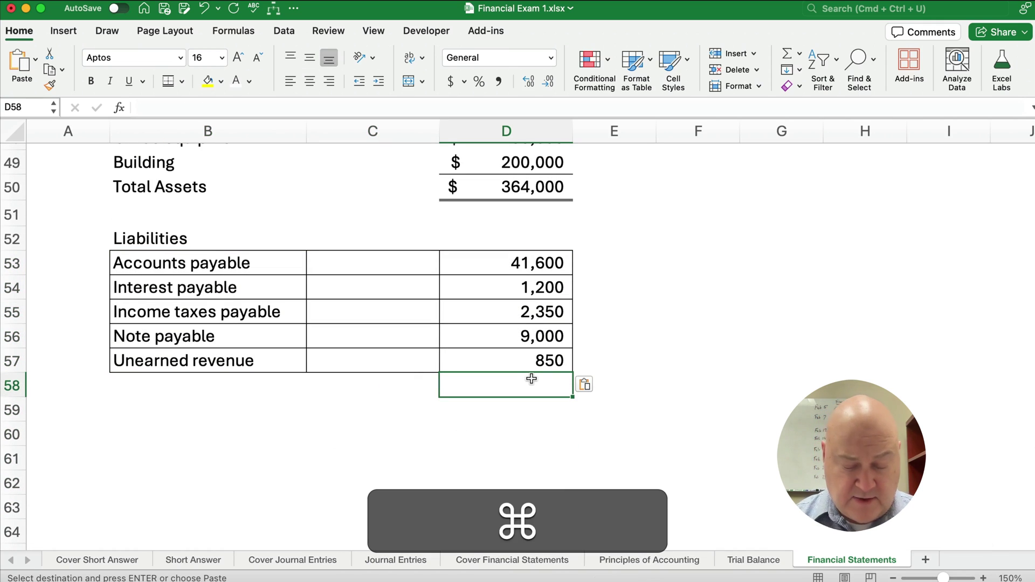
key("super+shift+t")
key("Left")
key("Left")
type("TGot")
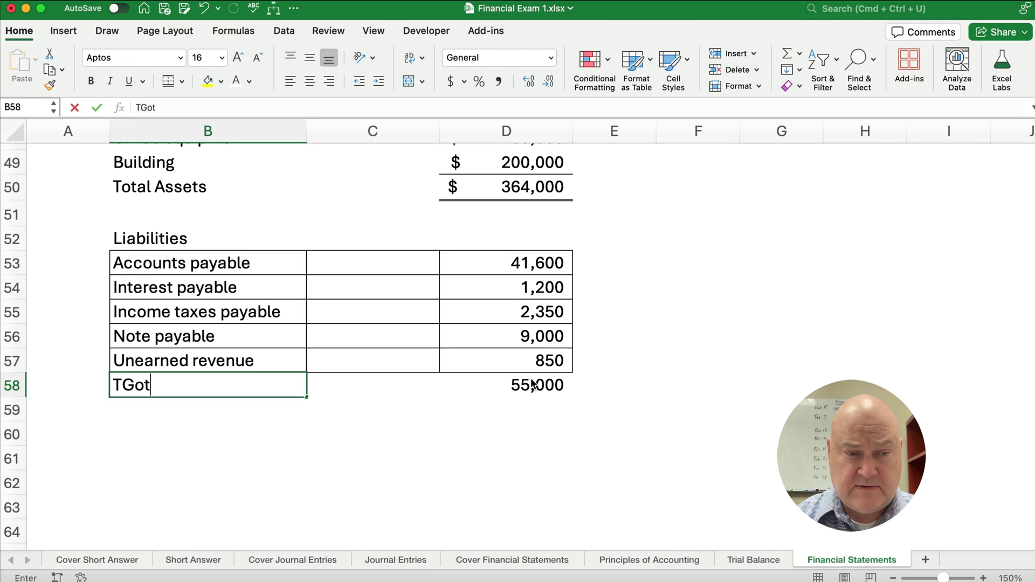
key("BackSpace")
key("BackSpace")
key("BackSpace")
type("otal liabilities")
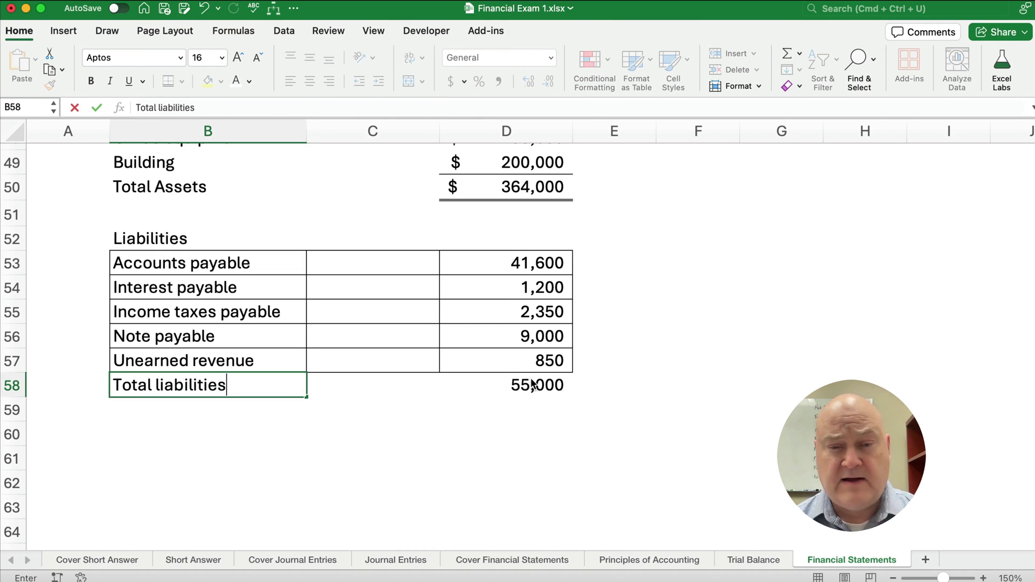
key("Tab")
- Clear all borders from the liabilities section, B53:D58
left_click_drag(132, 259, 485, 388)
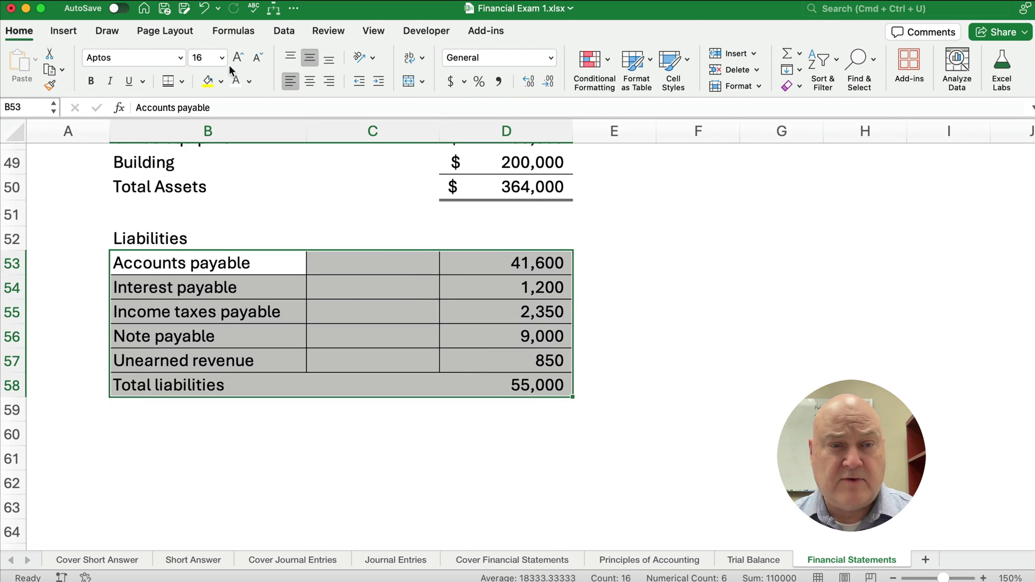
left_click(182, 82)
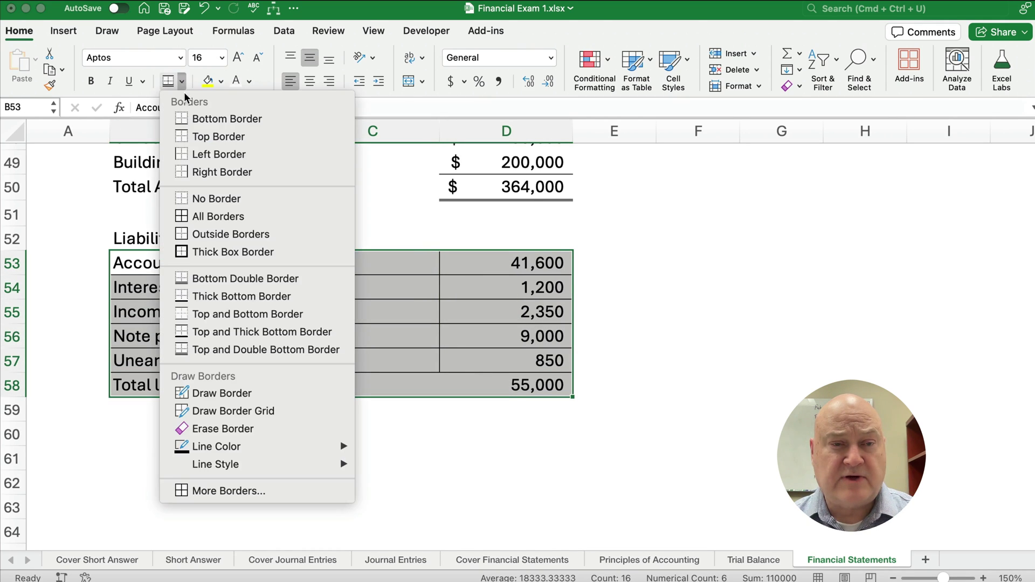
left_click(216, 200)
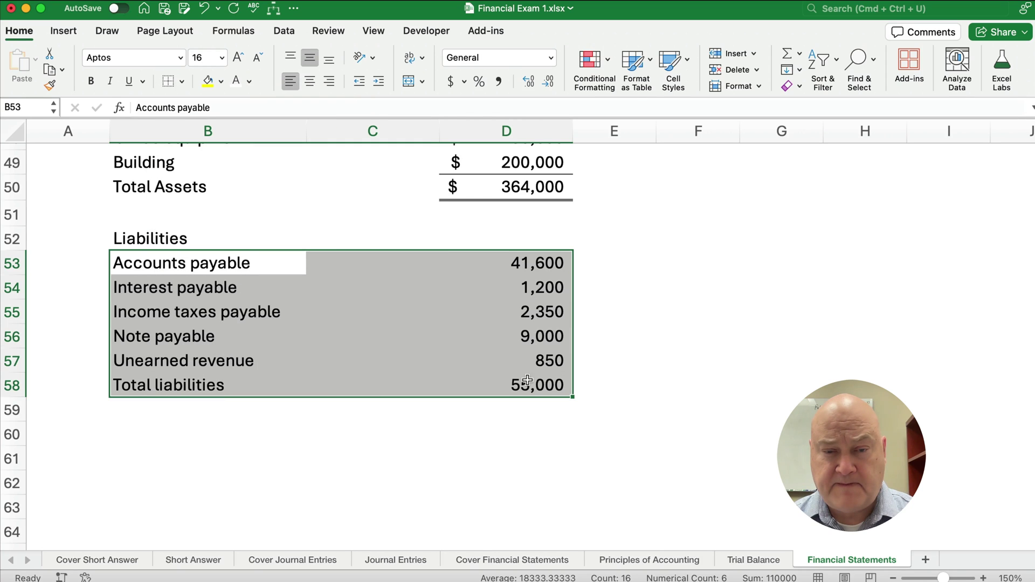
- Add a bottom border under the unearned revenue amount in D57
left_click(470, 363)
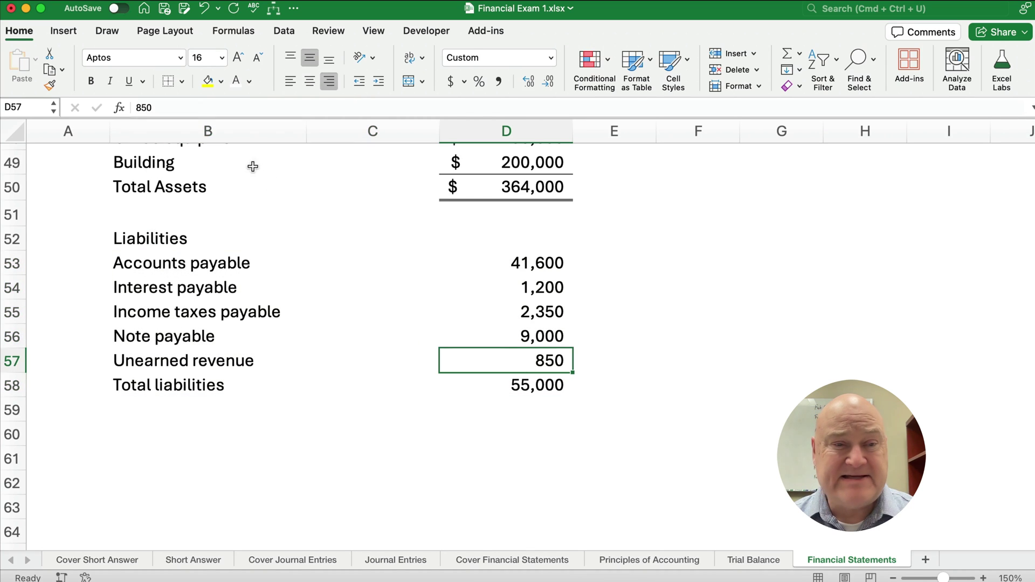
left_click(181, 81)
left_click(206, 119)
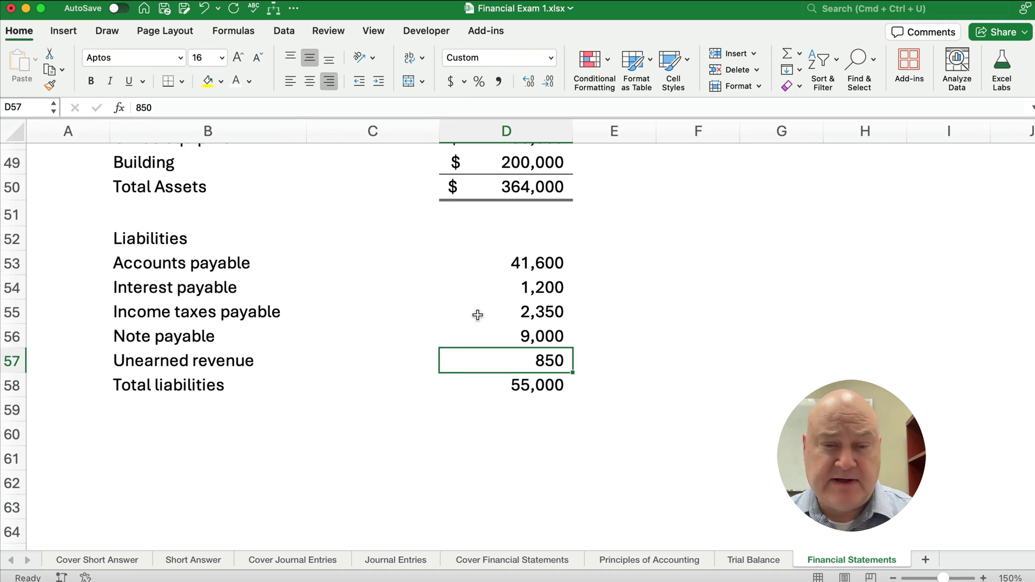
- Enter the section label "Equity" in B59 below the total liabilities row
left_click(144, 420)
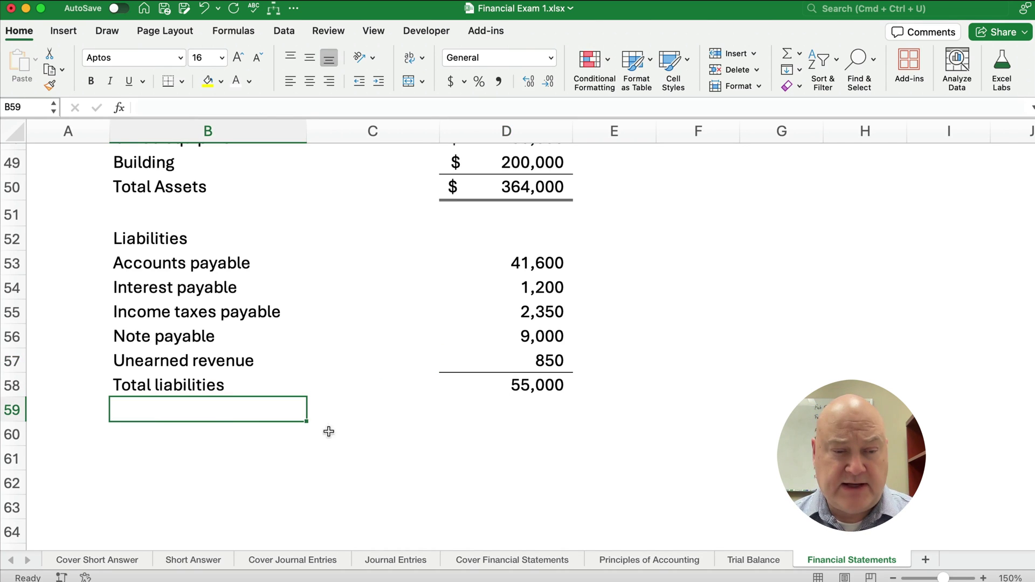
type("Equity")
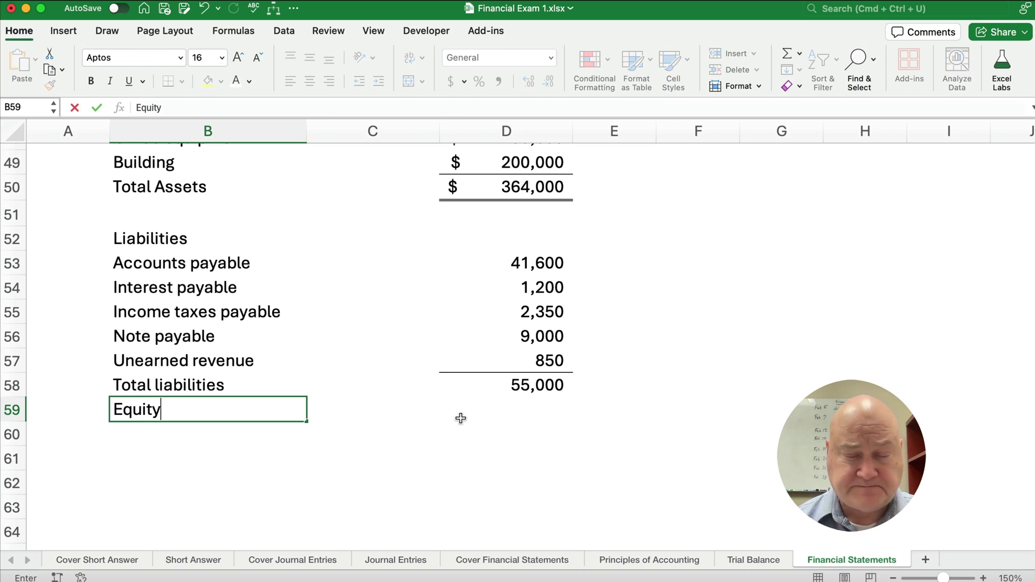
key("Return")
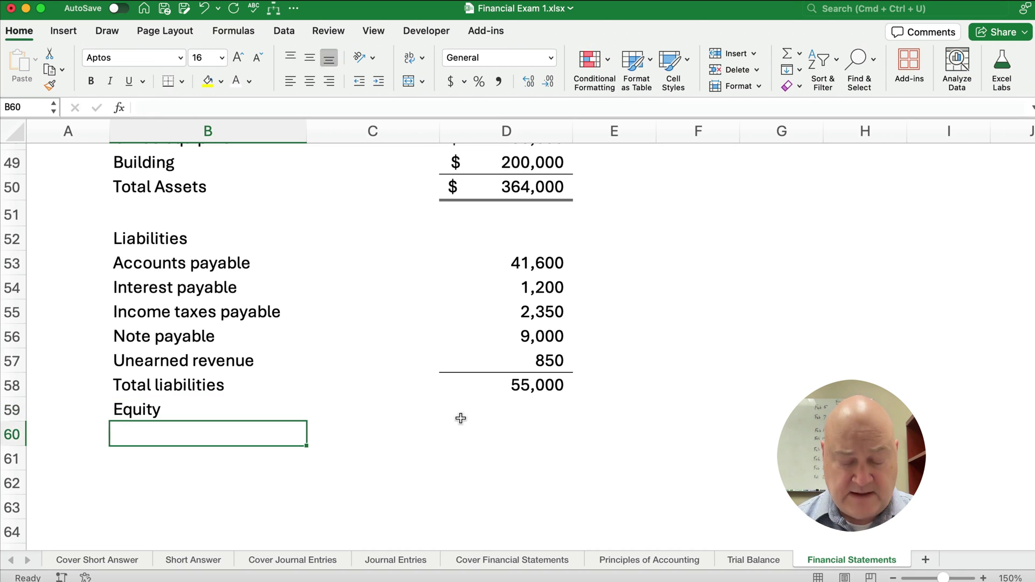
key("super+Tab")
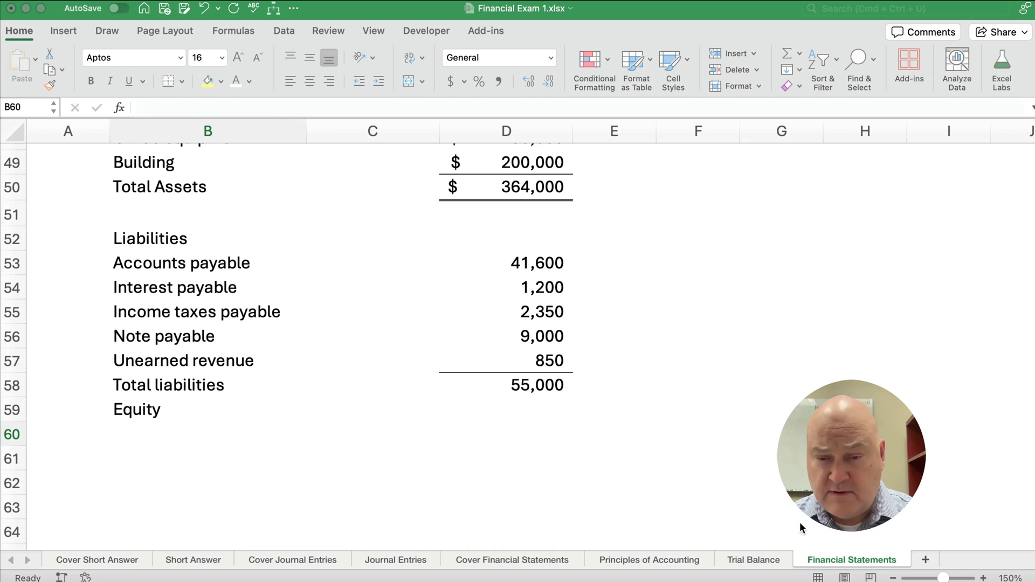
- Copy the common stock and retained earnings rows from the Trial Balance sheet into B60:D61 under Equity on the Financial Statements sheet
left_click(768, 559)
left_click(766, 561)
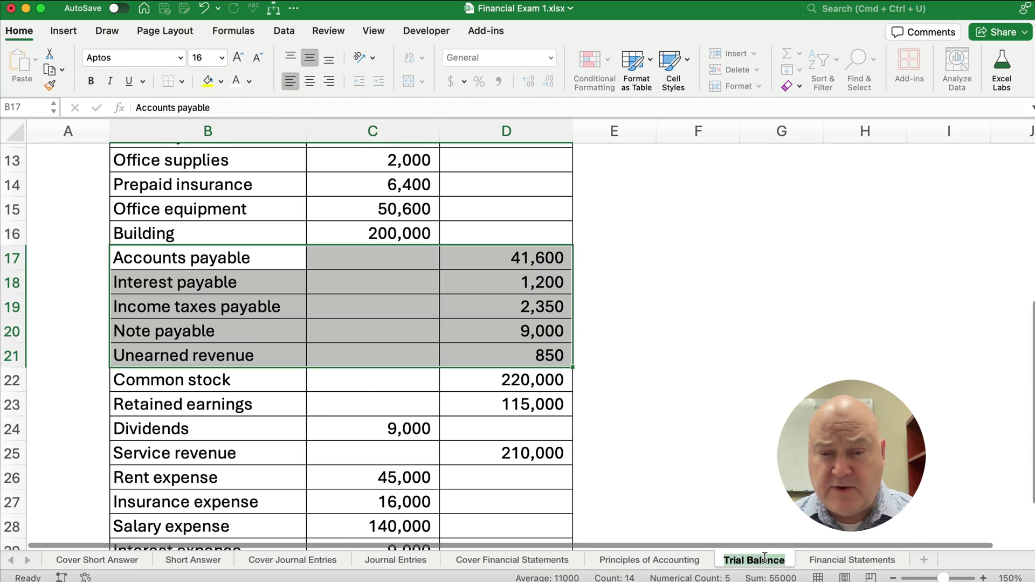
scroll(302, 405, "down", 1)
left_click_drag(152, 362, 515, 366)
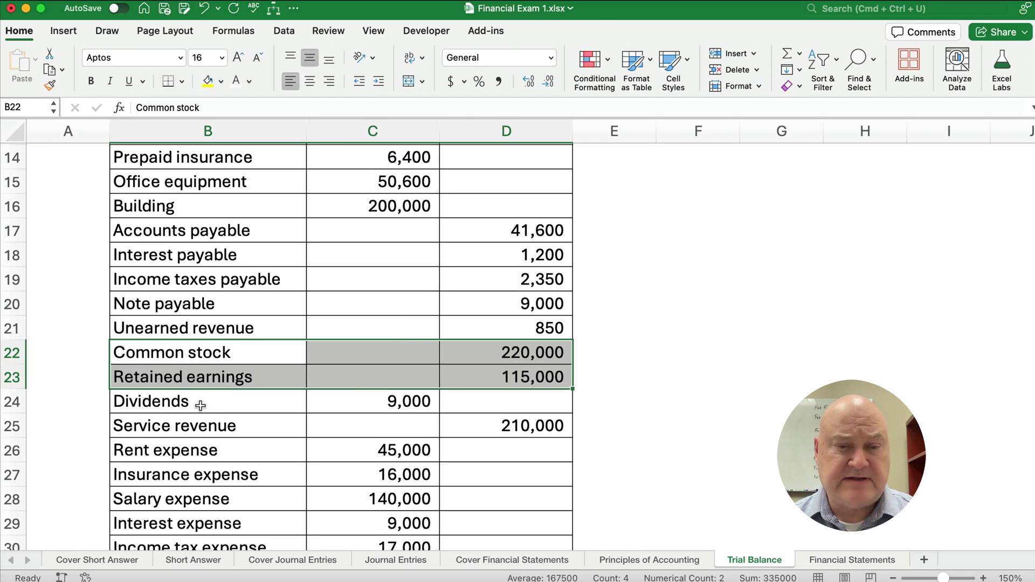
key("super")
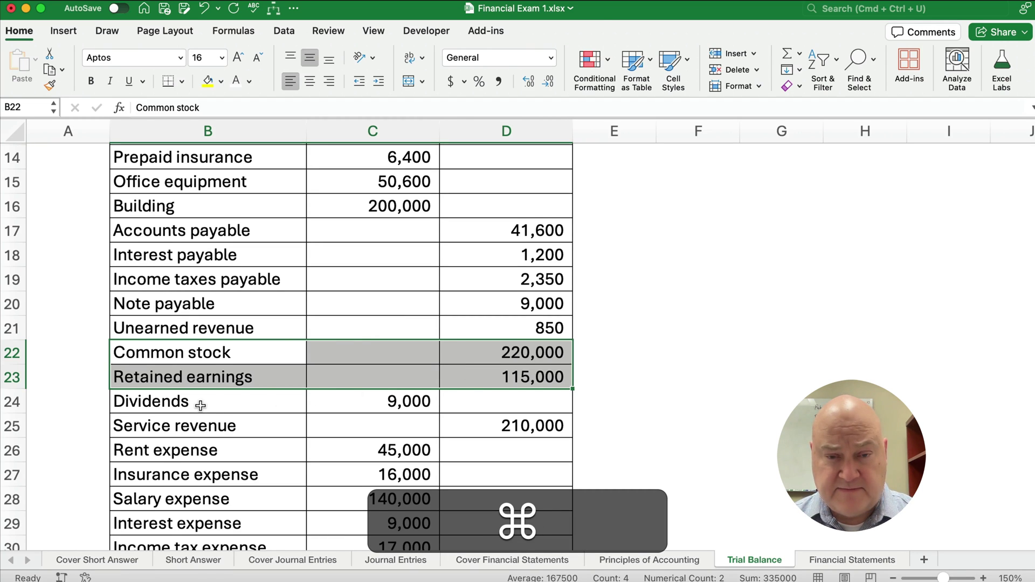
key("super+c")
left_click(843, 557)
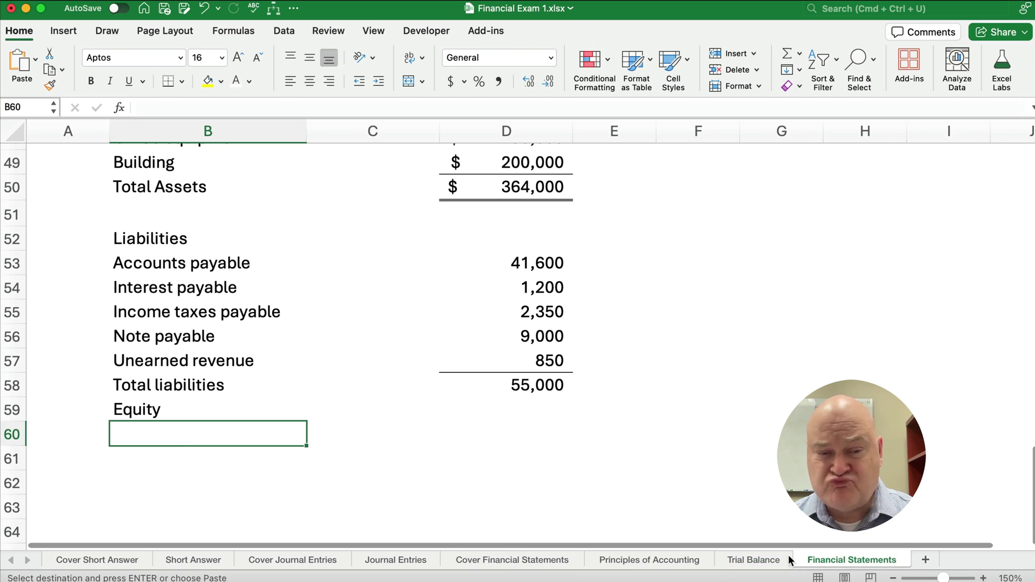
key("super")
key("super+v")
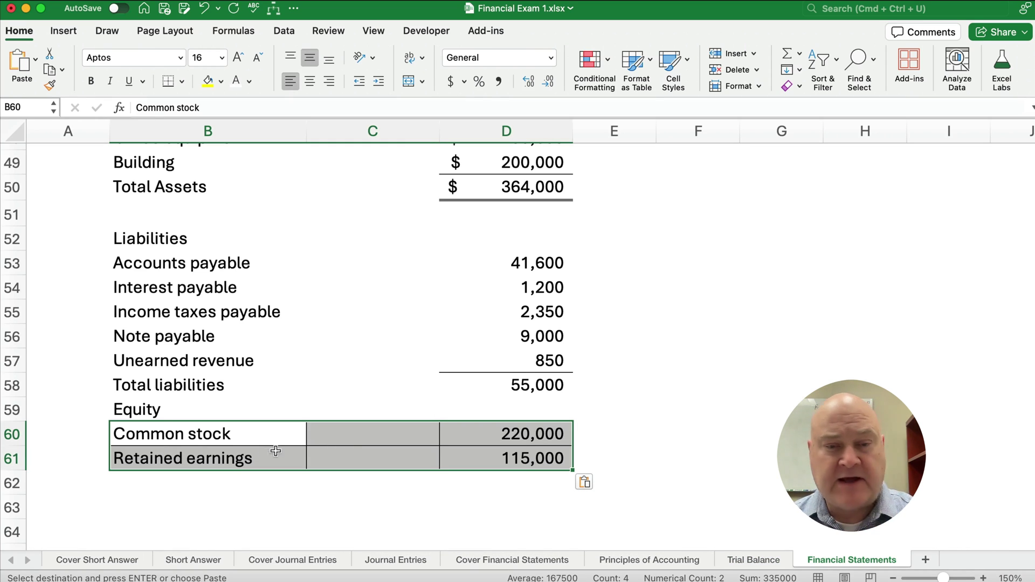
- Replace the balance sheet's retained earnings amount in D61 with a link to ending retained earnings, =D30
left_click(494, 434)
left_click(497, 458)
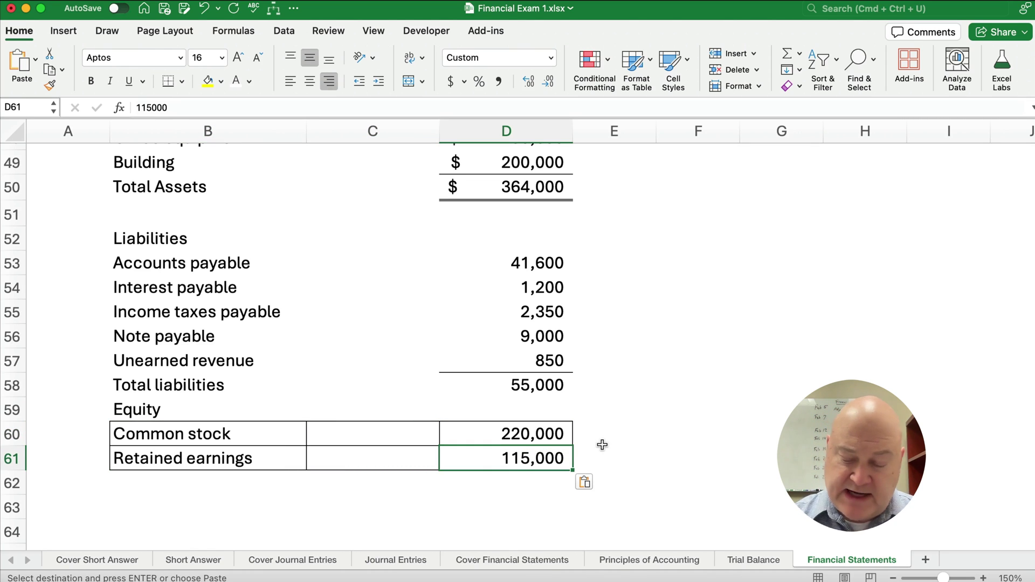
type("=")
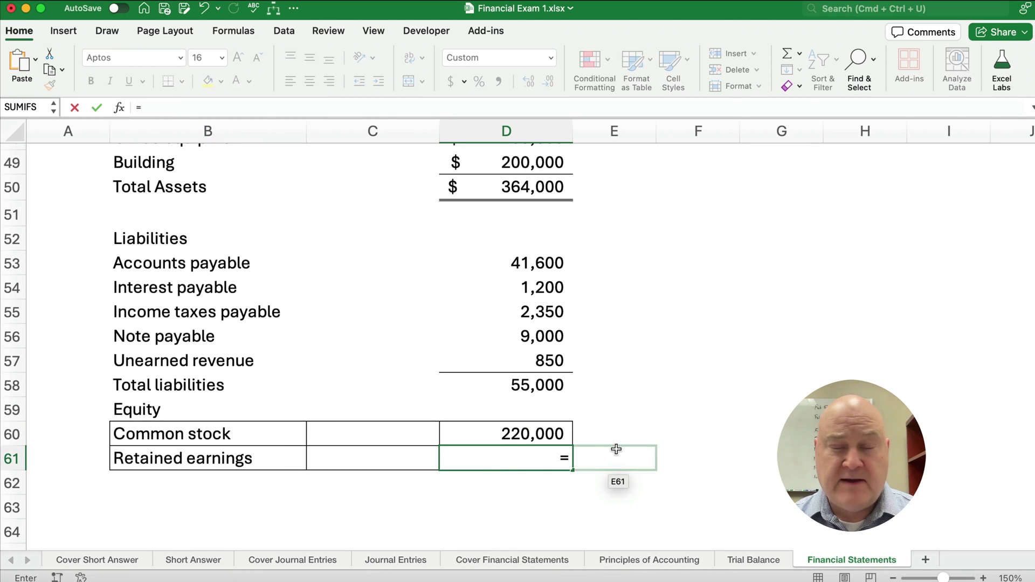
scroll(594, 377, "up", 5)
scroll(593, 378, "up", 5)
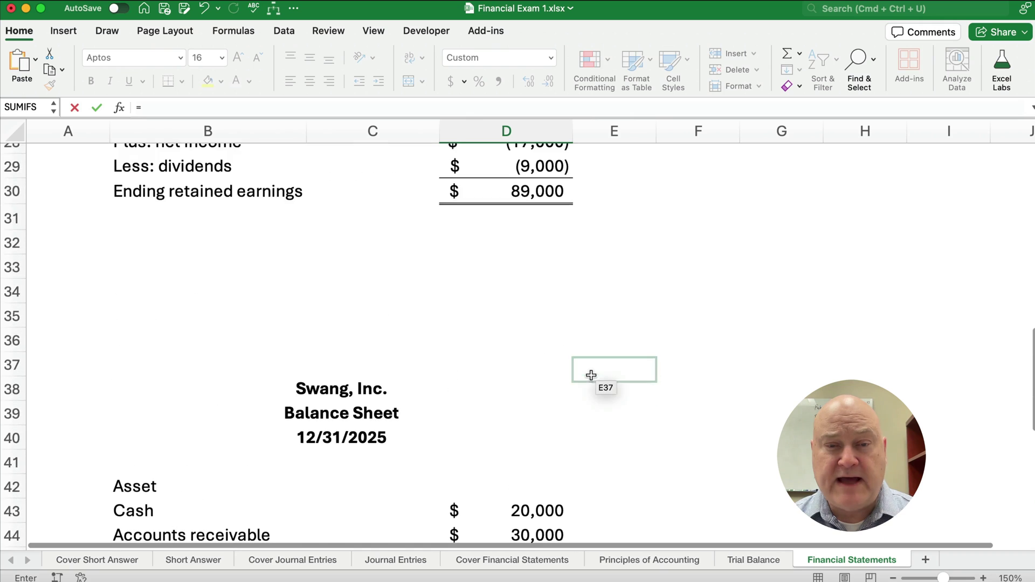
left_click(516, 322)
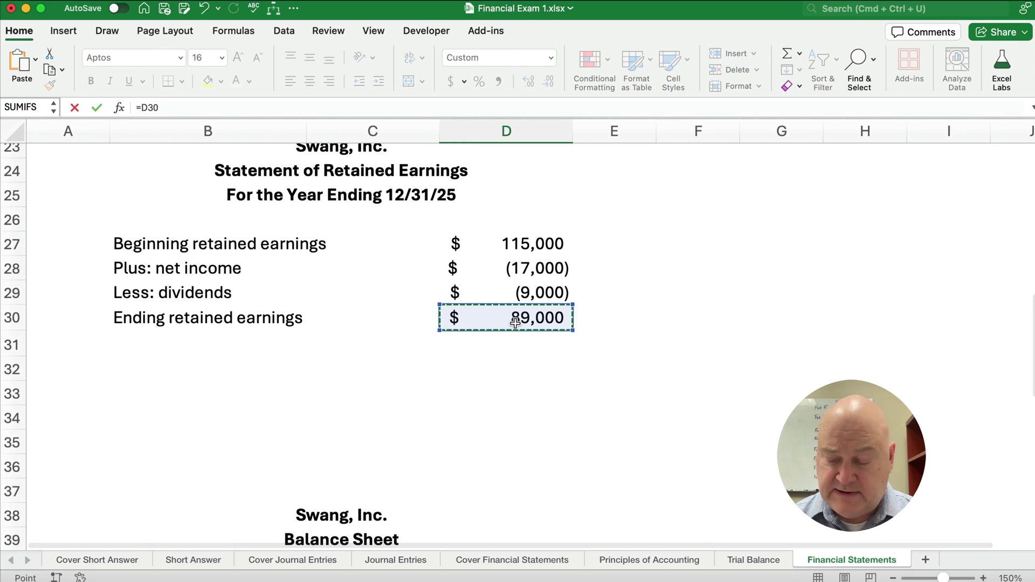
key("Return")
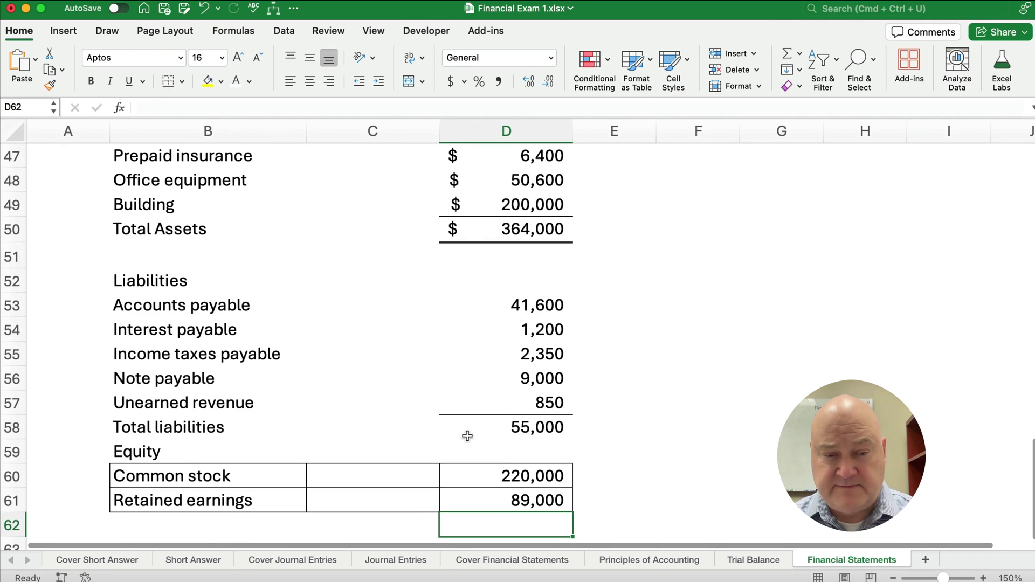
- Sum the equity amounts D60:D61 in D62 and label the row "Total equity" in B62
scroll(464, 437, "down", 3)
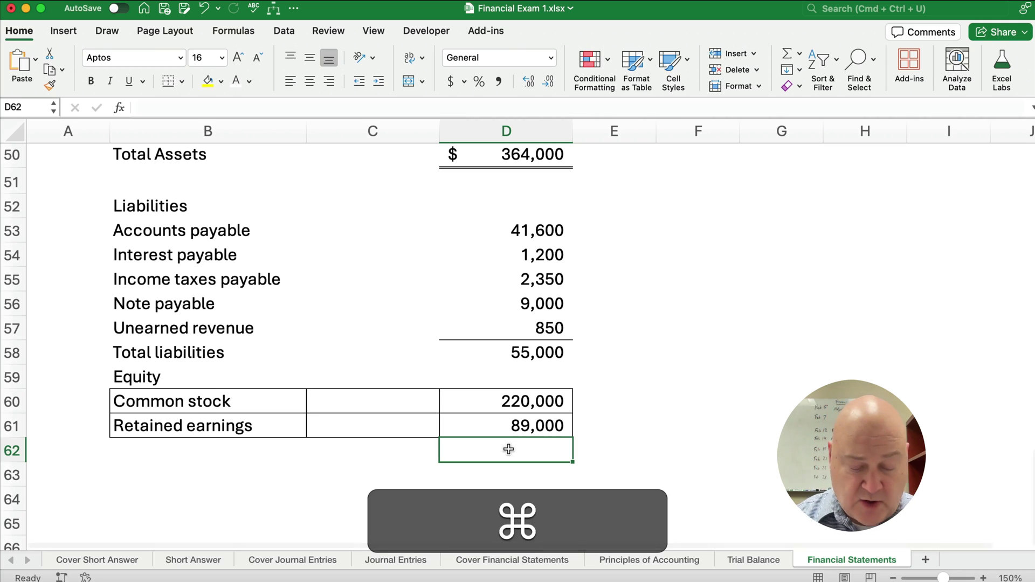
key("super+shift+t")
key("Left")
key("Left")
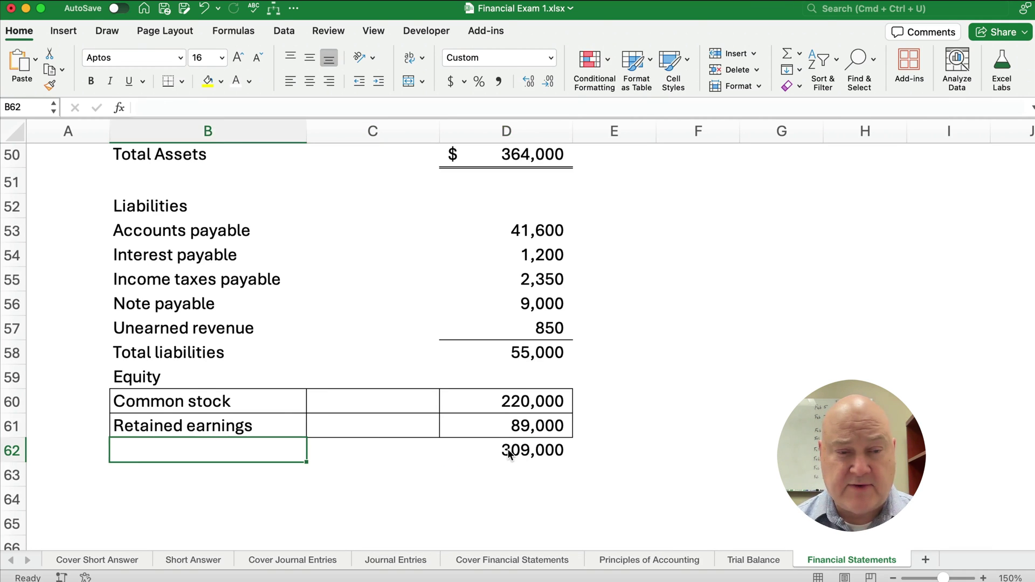
type("Total equity")
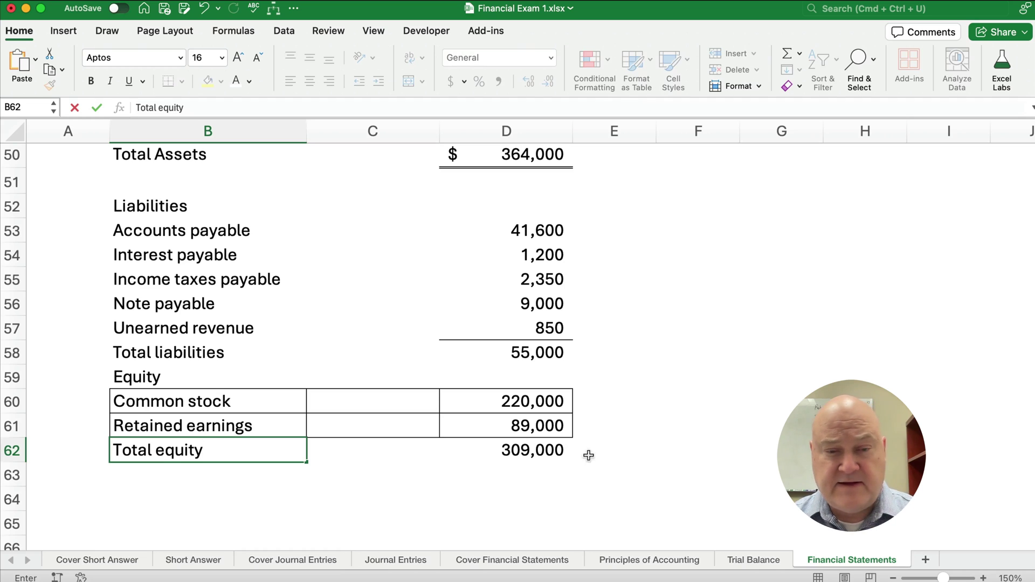
left_click(457, 456)
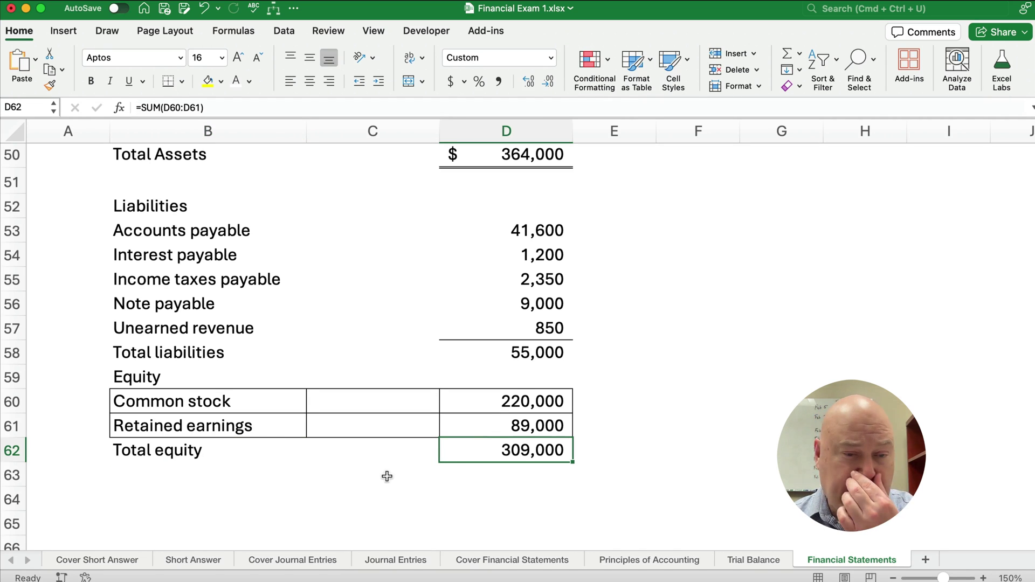
- Clear all borders from the equity section, B60:D62
left_click_drag(125, 396, 489, 448)
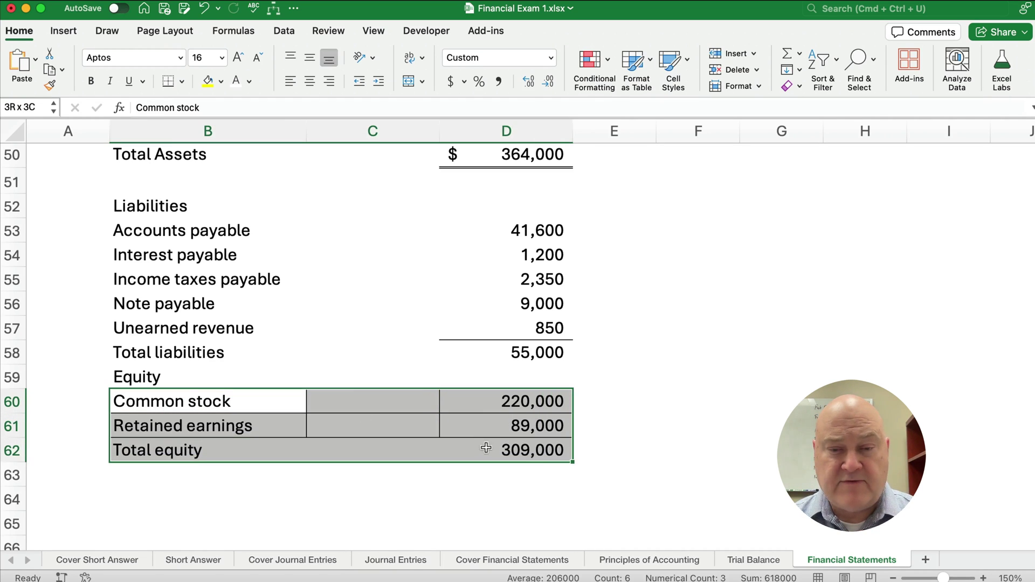
left_click(182, 83)
left_click(209, 204)
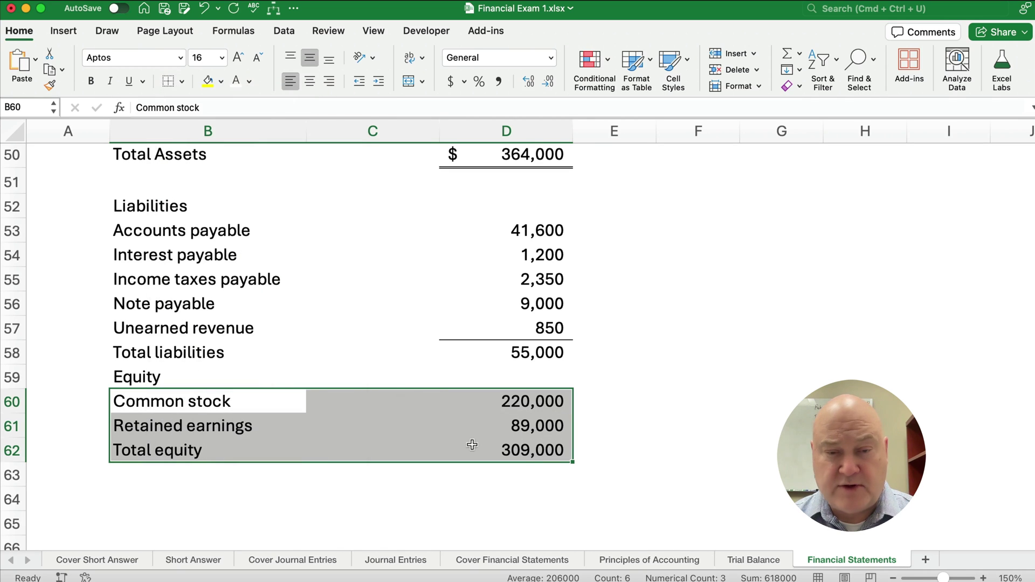
- Add a bottom border under the retained earnings amount in D61
left_click(528, 429)
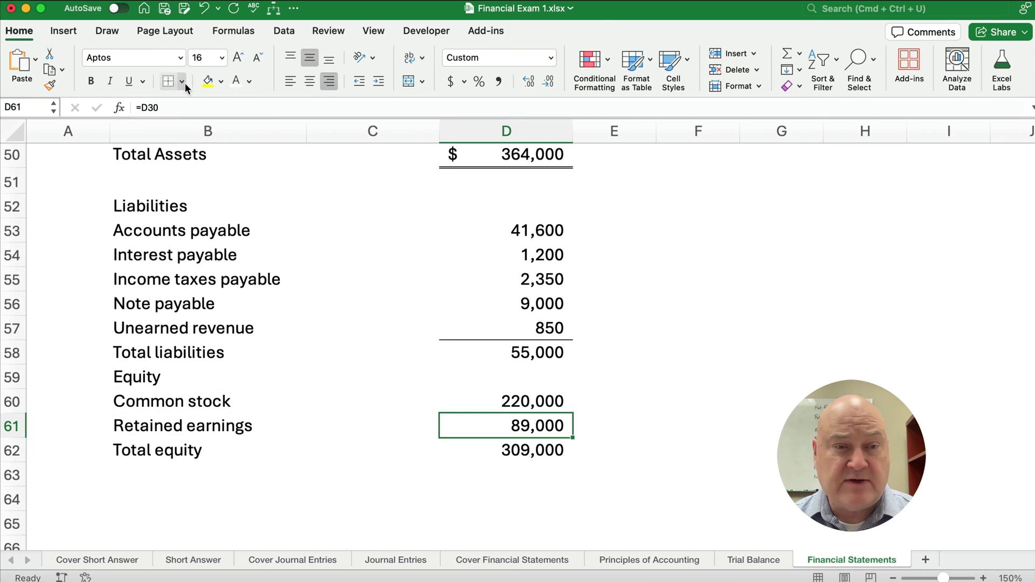
left_click(183, 82)
left_click(192, 114)
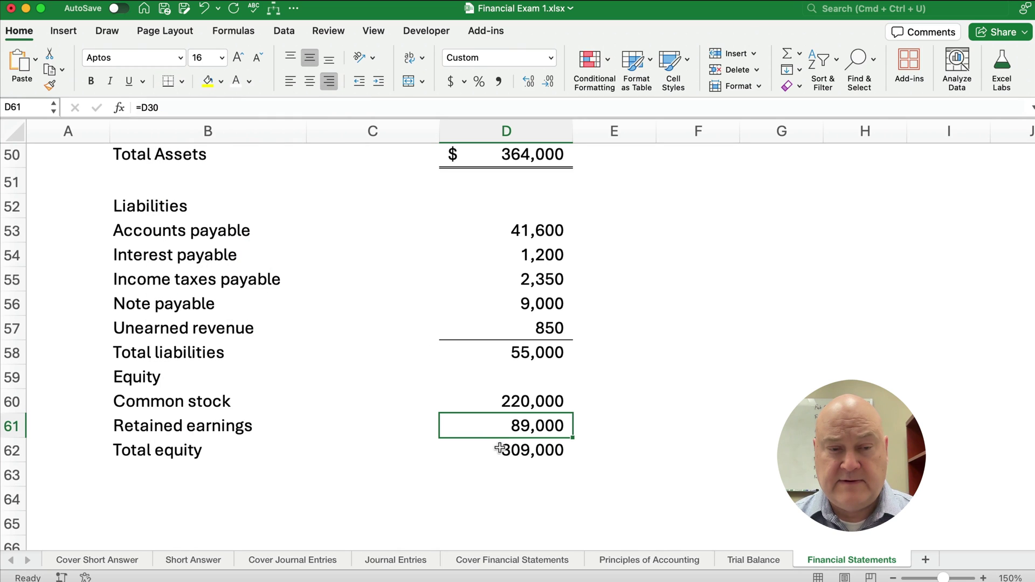
- Enter the label "Total liabilities and equity" in B63 below the total equity row
left_click(155, 475)
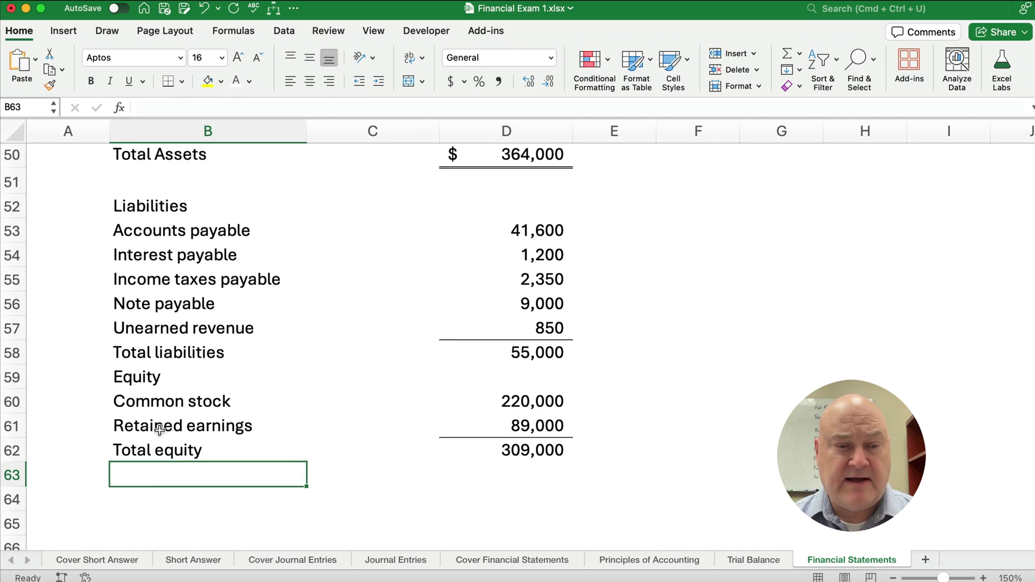
left_click(142, 379)
left_click(152, 353)
left_click(161, 471)
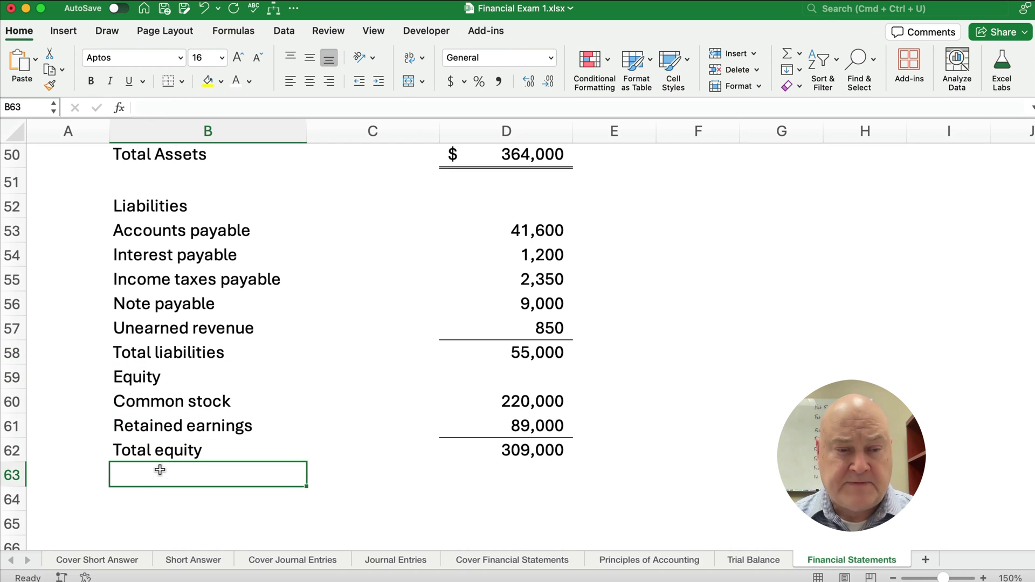
type("To")
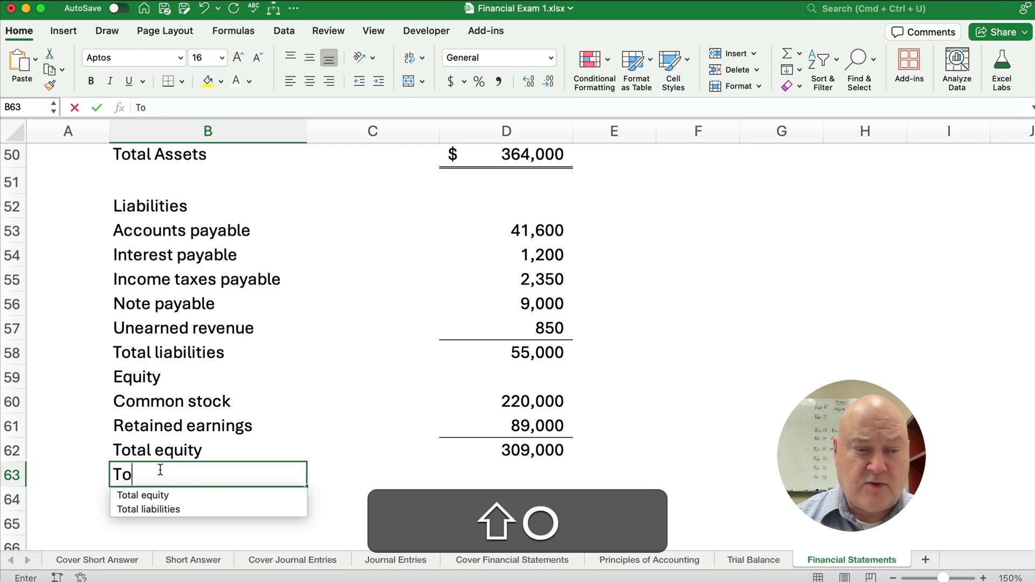
type("tal liabilities and")
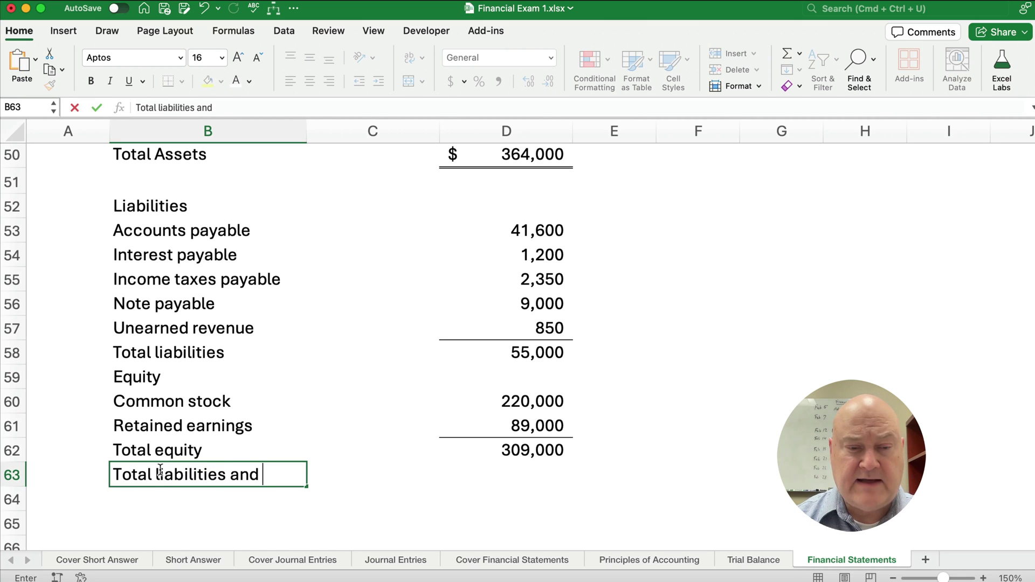
type(" equity")
key("Tab")
key("Tab")
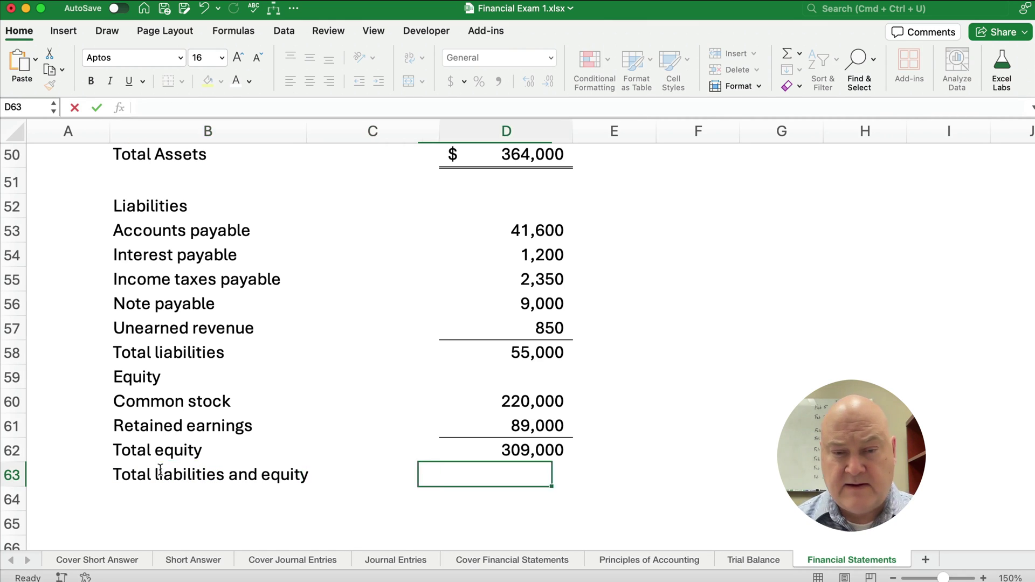
- Add total liabilities and total equity in D63 with the formula =D58+D62
type("=")
key("Up")
key("Up")
key("Up")
key("Up")
key("Up")
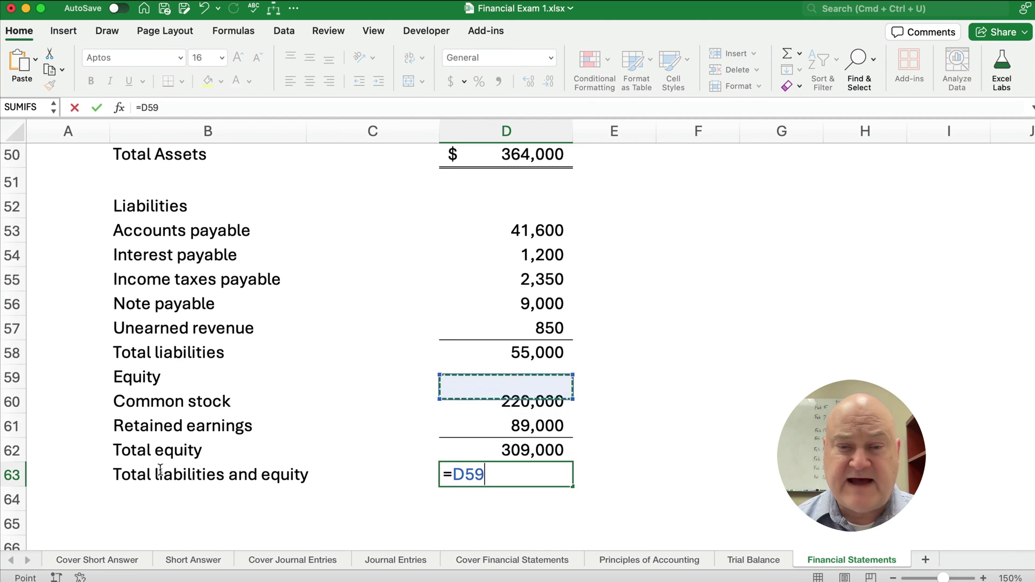
type("+")
key("Up")
key("Return")
key("Up")
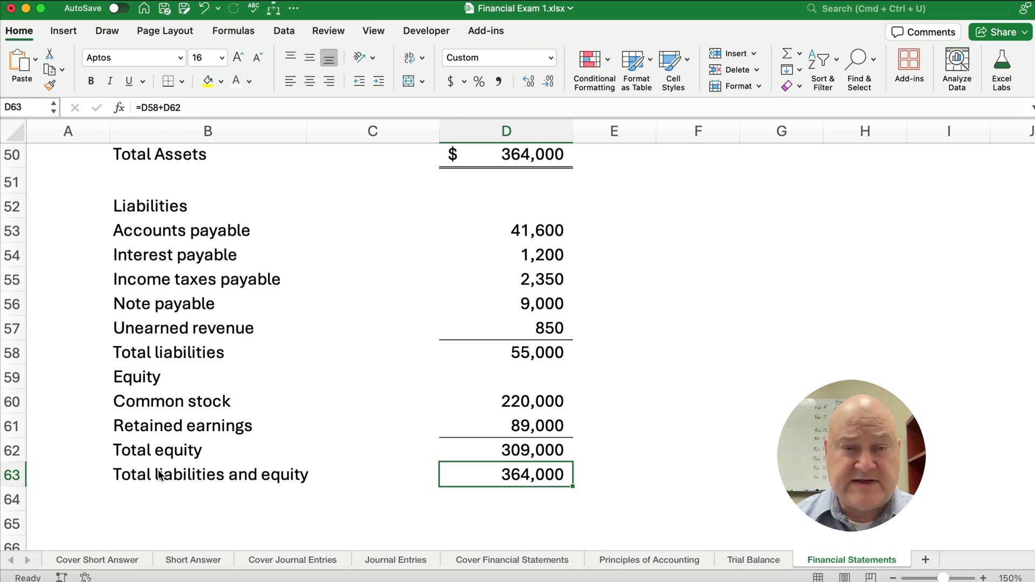
- Compare D63 with total assets and give D63 a top and double bottom border
scroll(97, 340, "up", 1)
left_click_drag(162, 188, 476, 201)
scroll(432, 403, "down", 2)
left_click(513, 439)
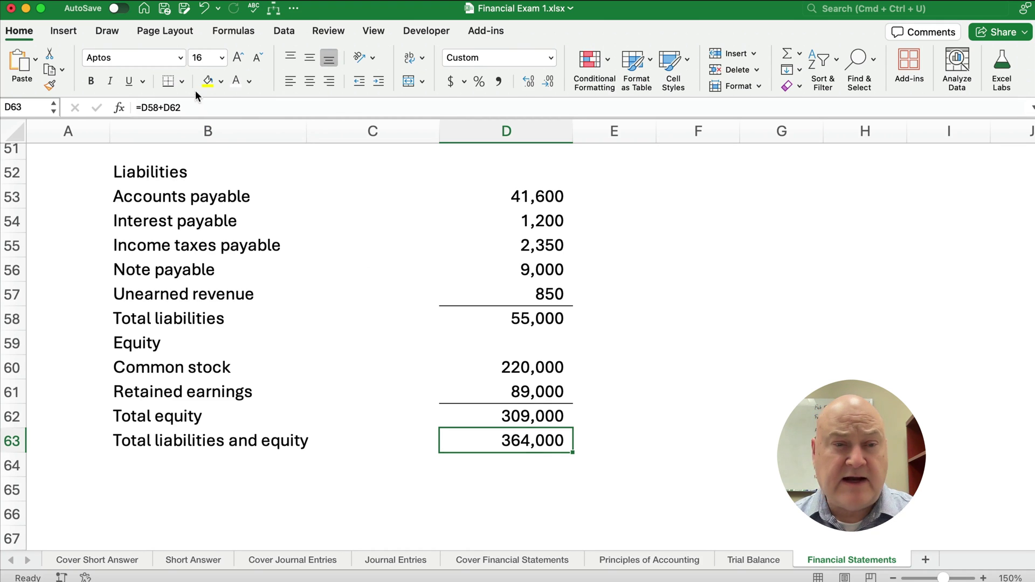
left_click(181, 82)
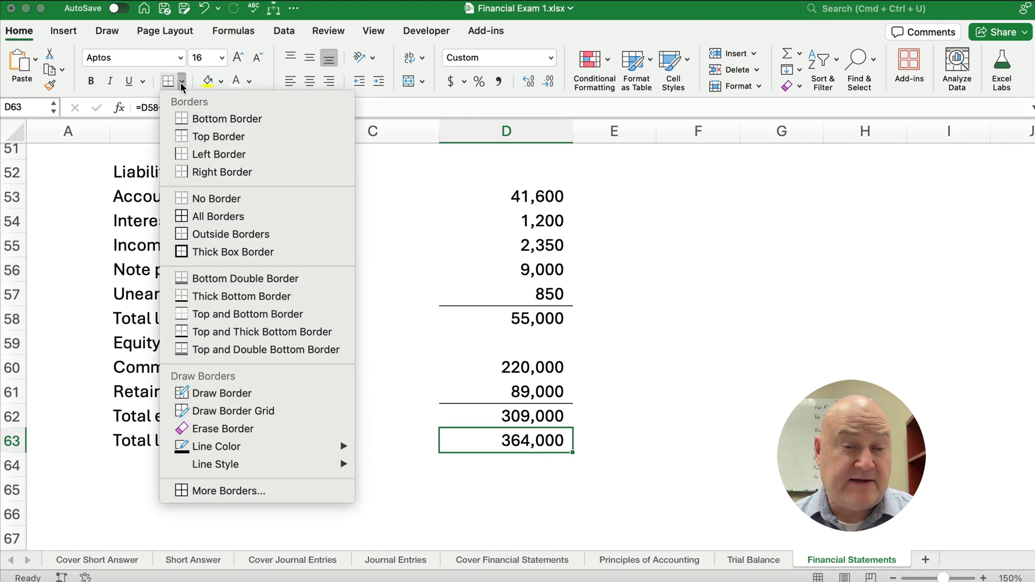
left_click(227, 351)
- Format the liability and equity amounts in D53:D63 as accounting dollars with no decimals
scroll(539, 302, "up", 2)
left_click(487, 269)
left_click_drag(486, 269, 496, 510)
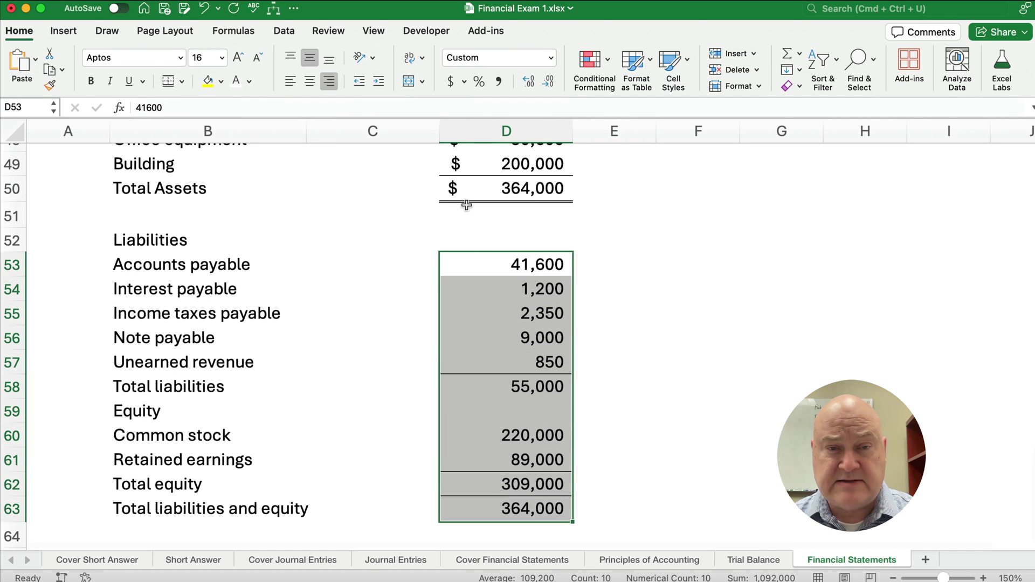
left_click(450, 82)
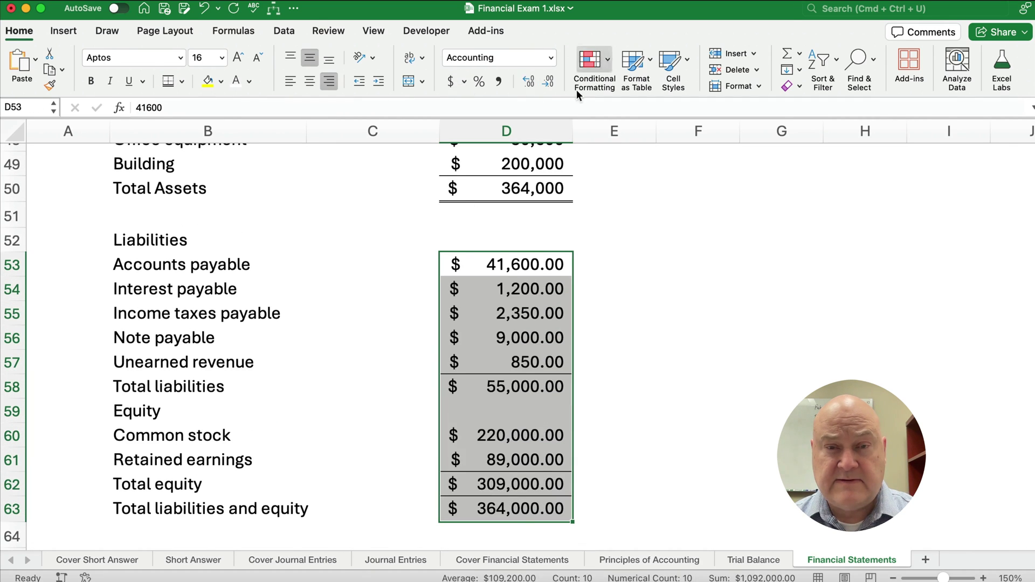
left_click(548, 81)
left_click(548, 82)
- Delete two blank rows, starting at row 20, between the income statement and the statement of retained earnings
scroll(387, 346, "up", 5)
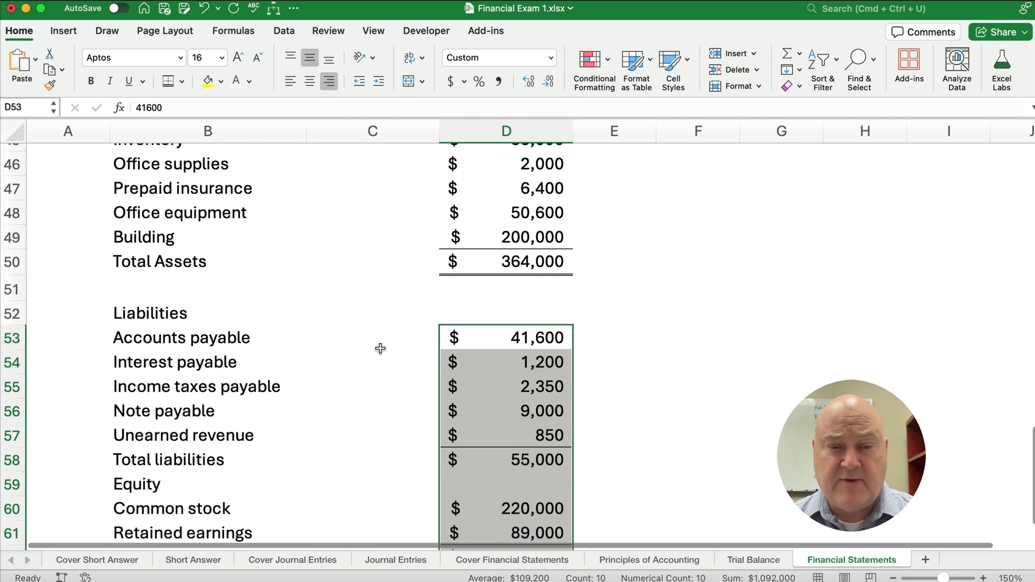
left_click(507, 353)
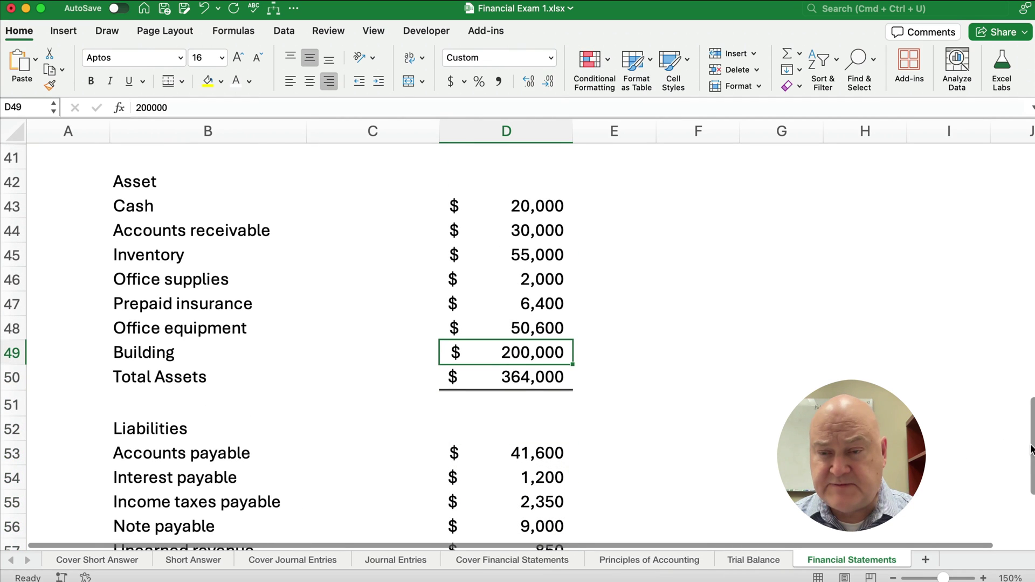
left_click_drag(1033, 446, 972, 231)
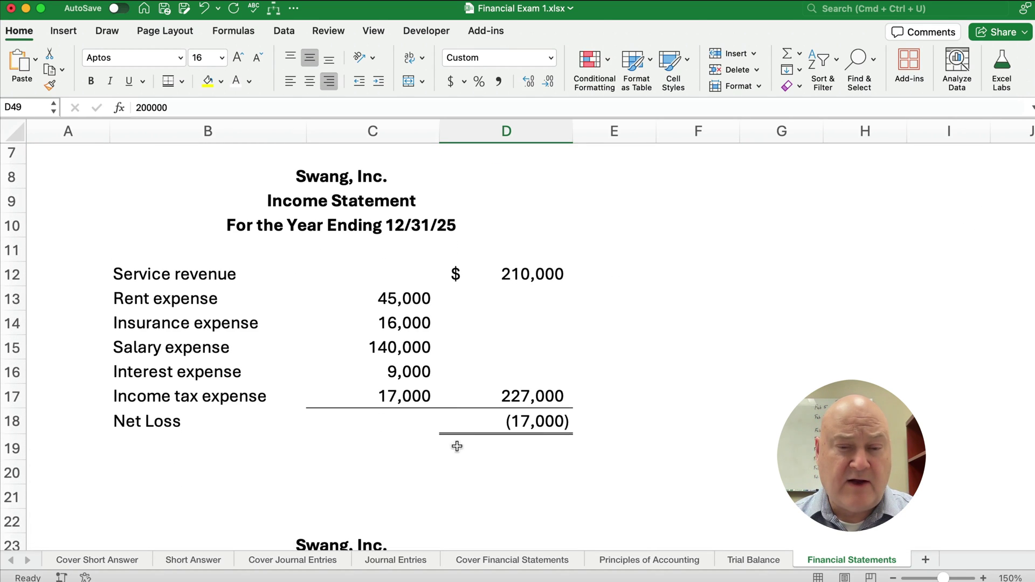
left_click(15, 473)
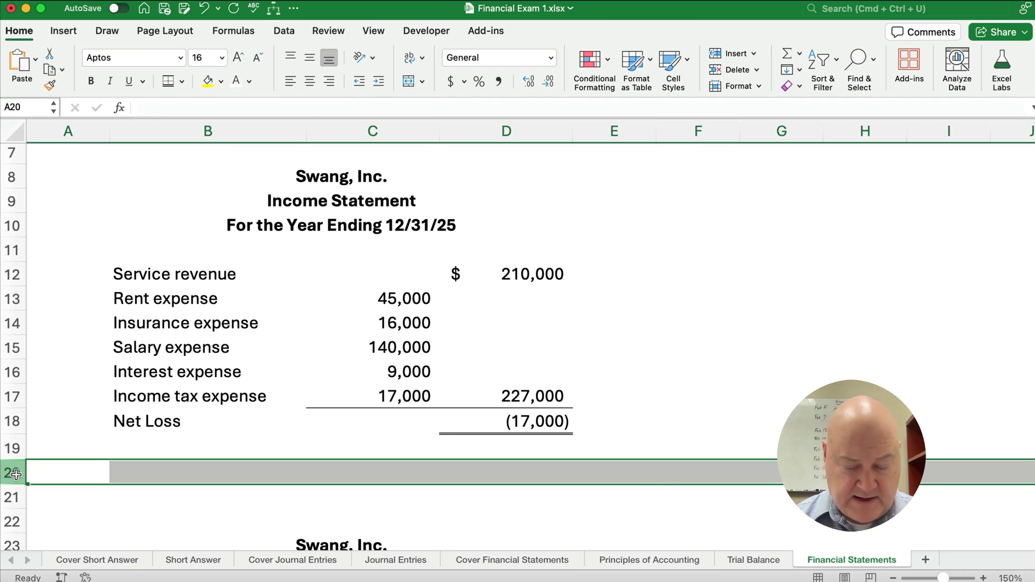
key("super+minus")
key("super+minus")
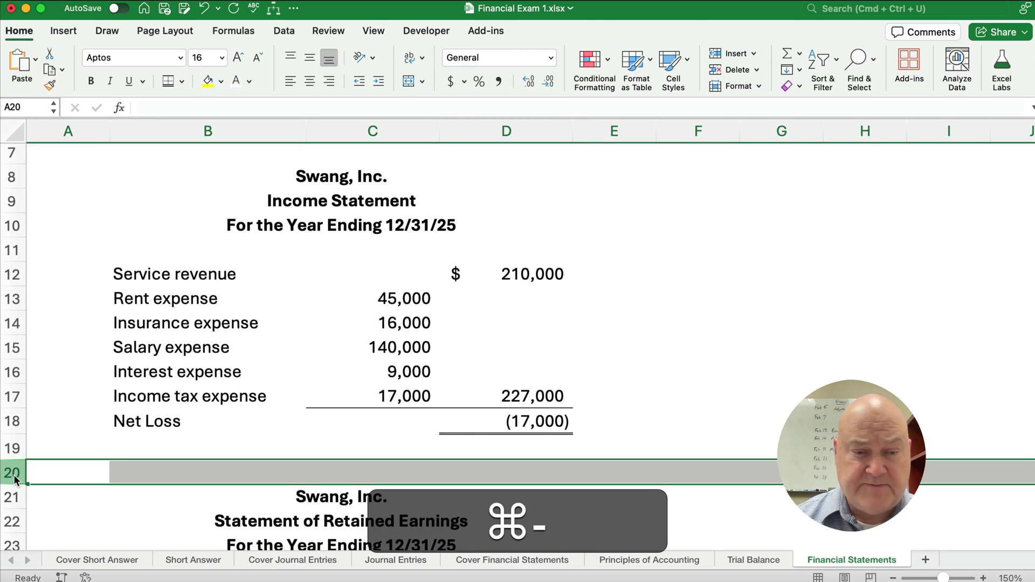
scroll(94, 461, "down", 10)
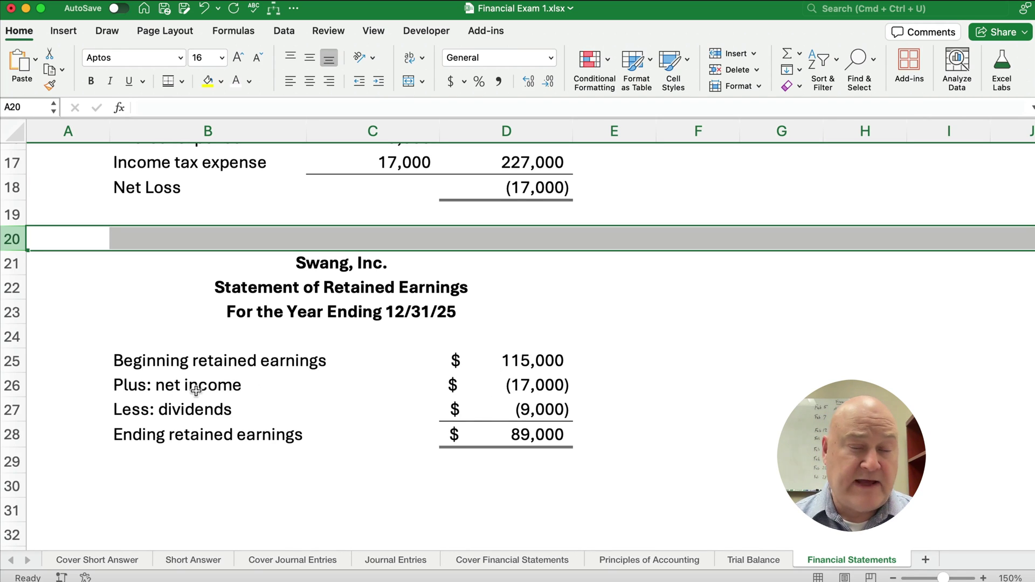
- Delete five blank rows, starting at row 30, between the statement of retained earnings and the balance sheet
left_click(492, 437)
scroll(121, 463, "down", 2)
scroll(121, 463, "down", 1)
left_click(15, 354)
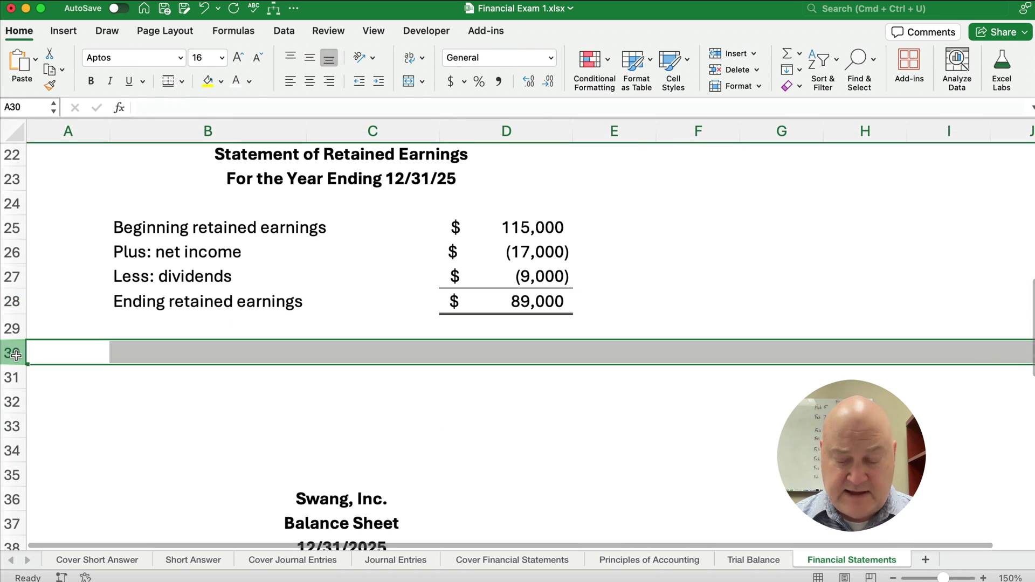
key("super+minus")
key("super+minus")
key("super+minus")
key("super+minus")
key("super+minus")
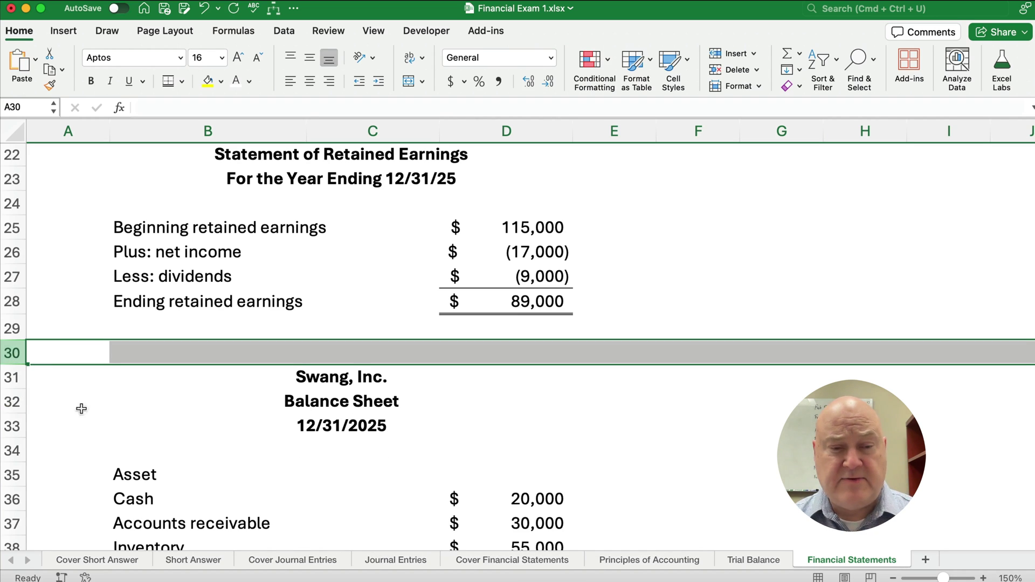
- Make the balance sheet's Asset heading in B35 and Liabilities heading in B45 bold
scroll(96, 405, "down", 2)
scroll(96, 406, "down", 2)
left_click_drag(497, 275, 531, 441)
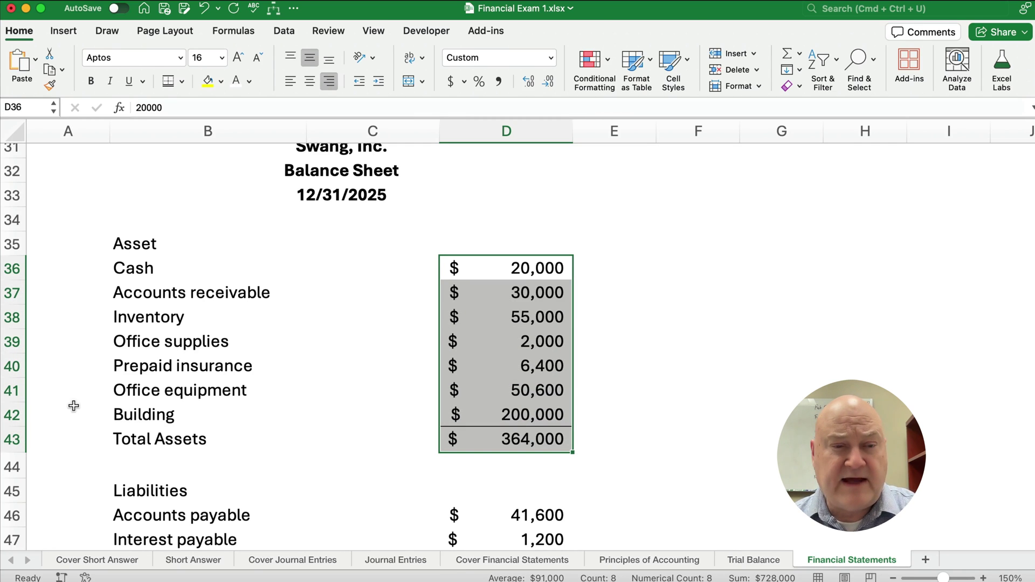
scroll(75, 406, "down", 1)
left_click(142, 189)
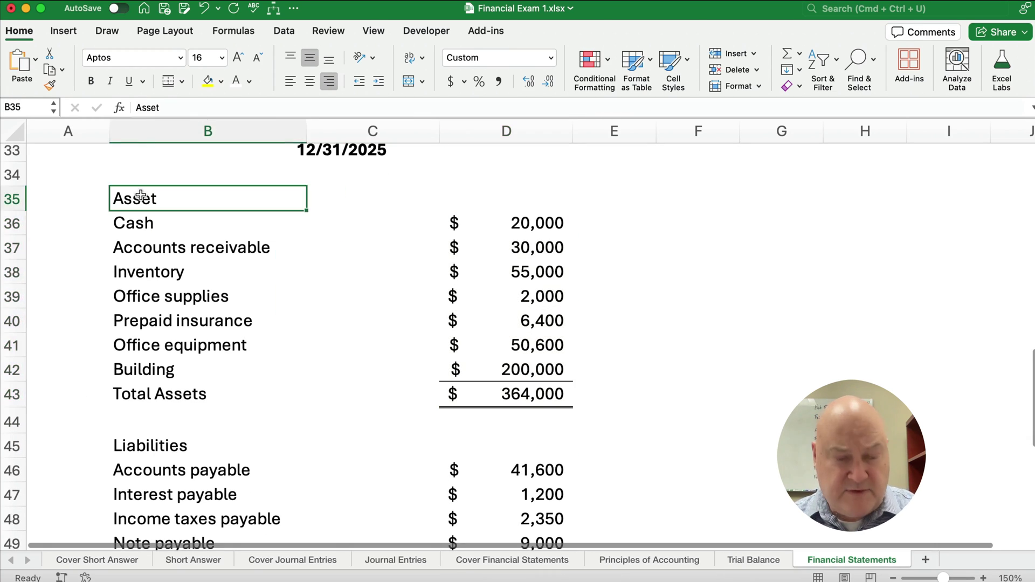
key("super+b")
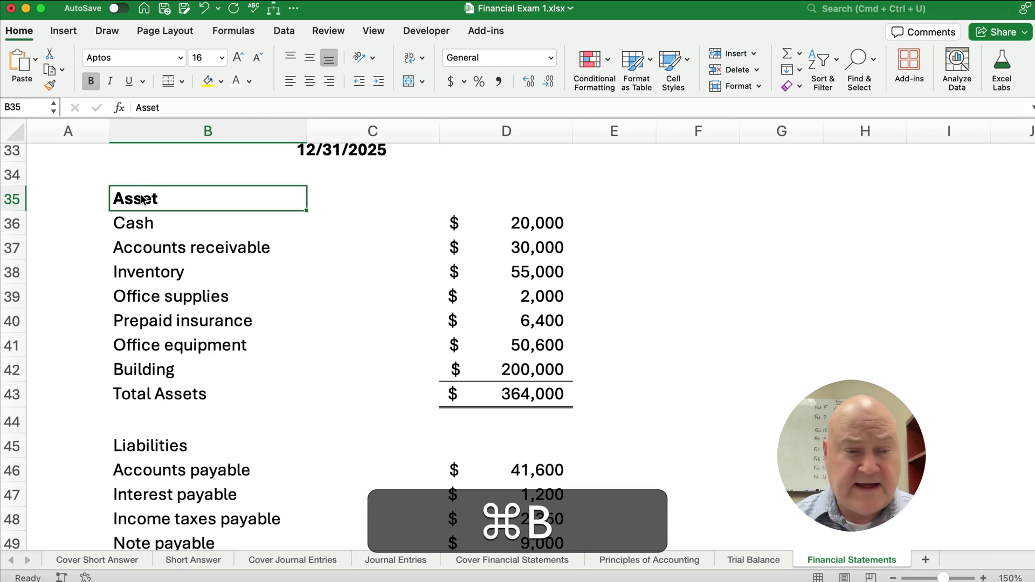
left_click(166, 452)
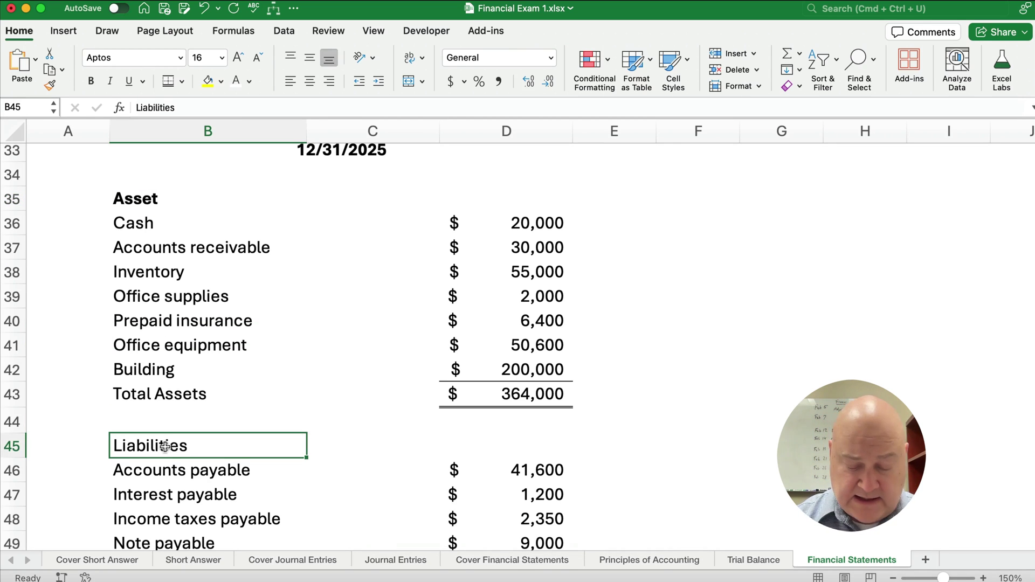
key("super+b")
- Make the balance sheet's Equity heading in B52 bold
scroll(254, 358, "down", 5)
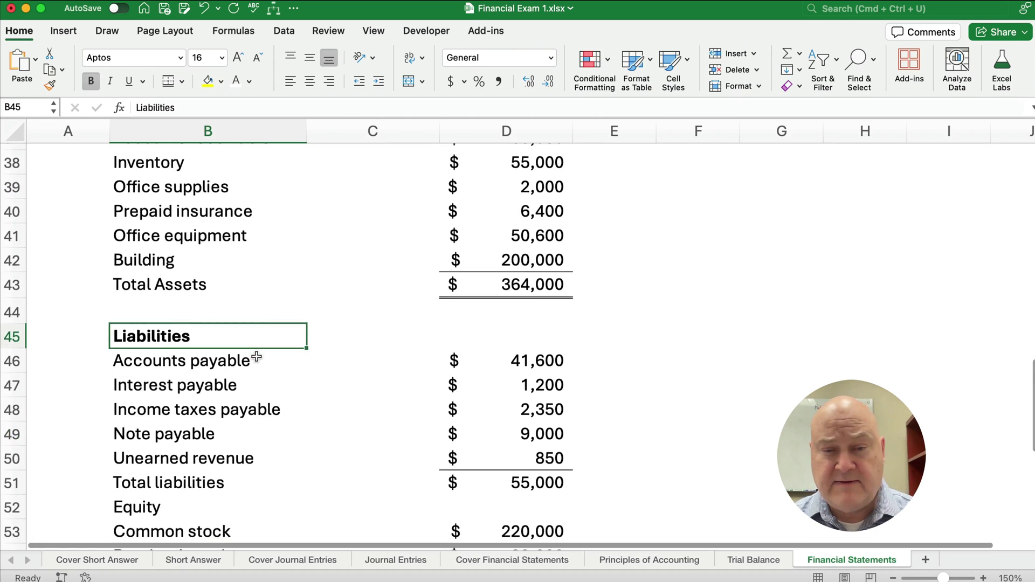
left_click_drag(543, 331, 542, 454)
scroll(301, 399, "down", 2)
left_click(142, 415)
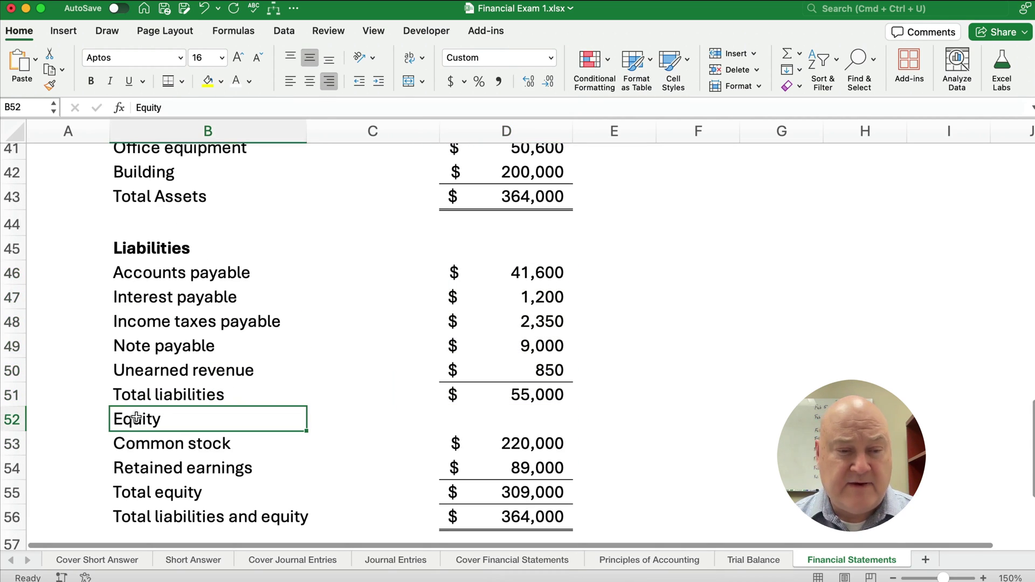
key("super+b")
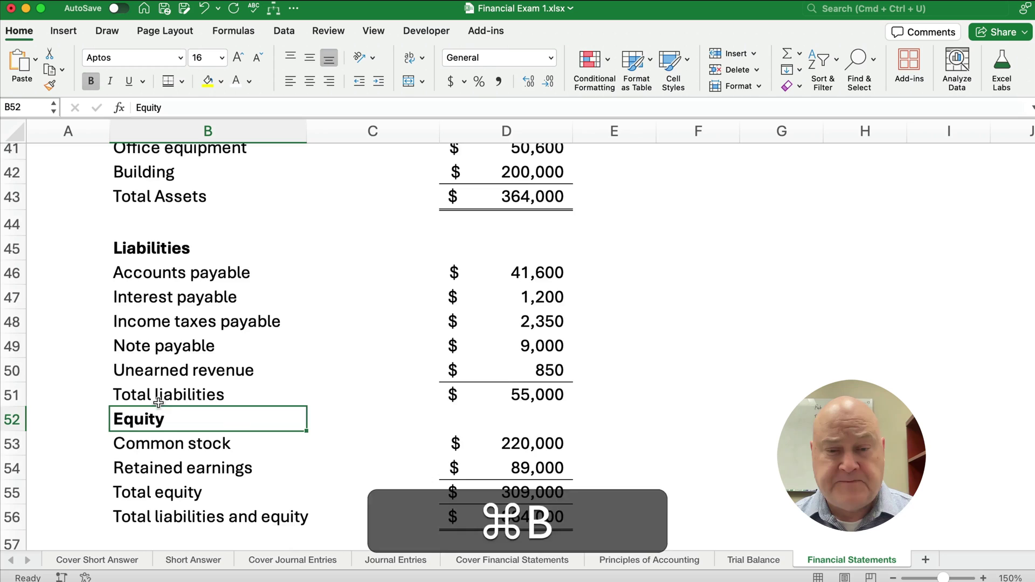
- Check the liability and equity totals, and highlight Total Assets in B43:D43 and Total liabilities and equity in B56:D56 with yellow fill
scroll(158, 403, "down", 3)
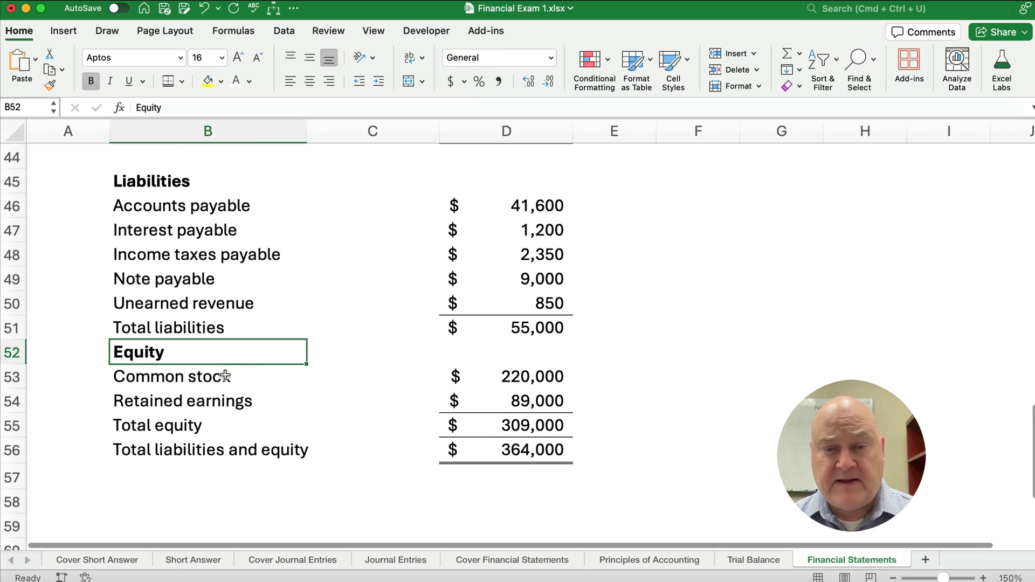
left_click(513, 319)
left_click(514, 421)
left_click(512, 446)
scroll(542, 434, "up", 2)
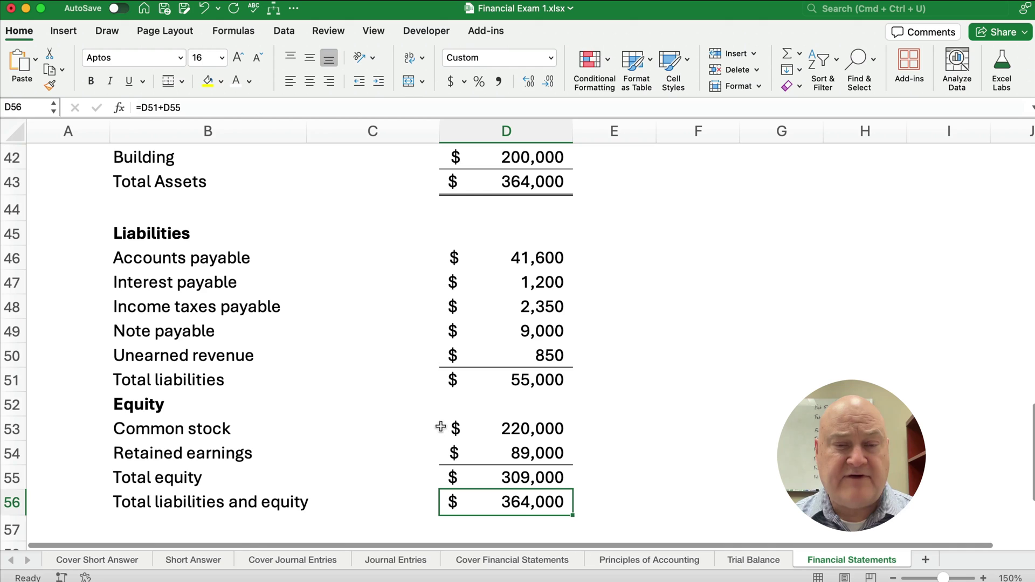
left_click_drag(265, 181, 476, 180)
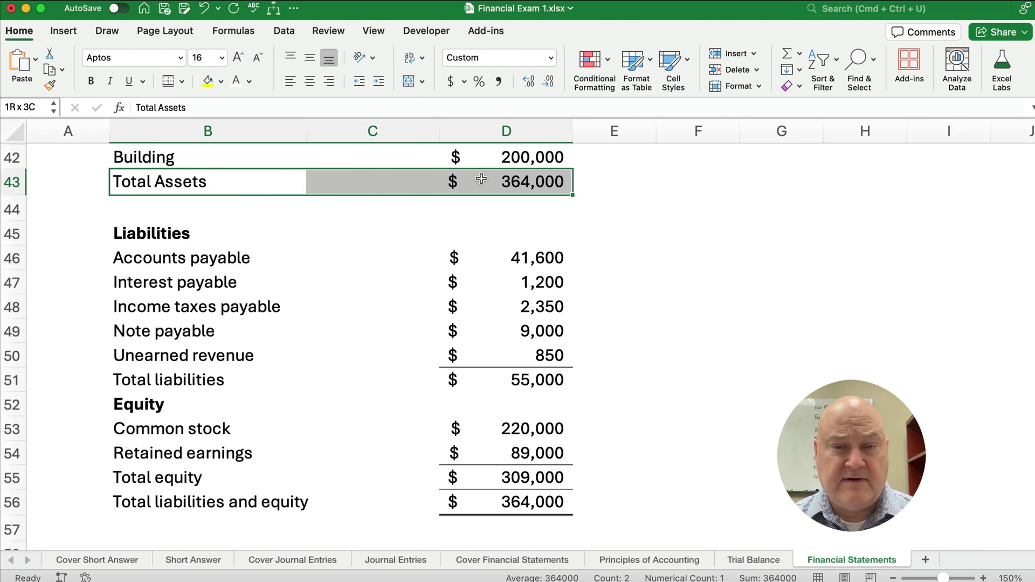
left_click(209, 82)
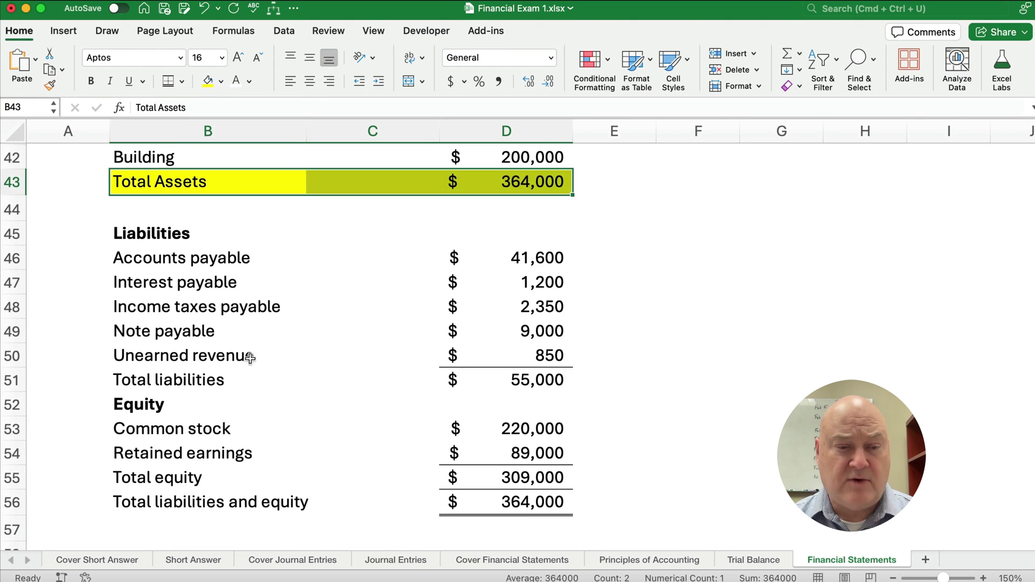
left_click_drag(161, 494, 539, 501)
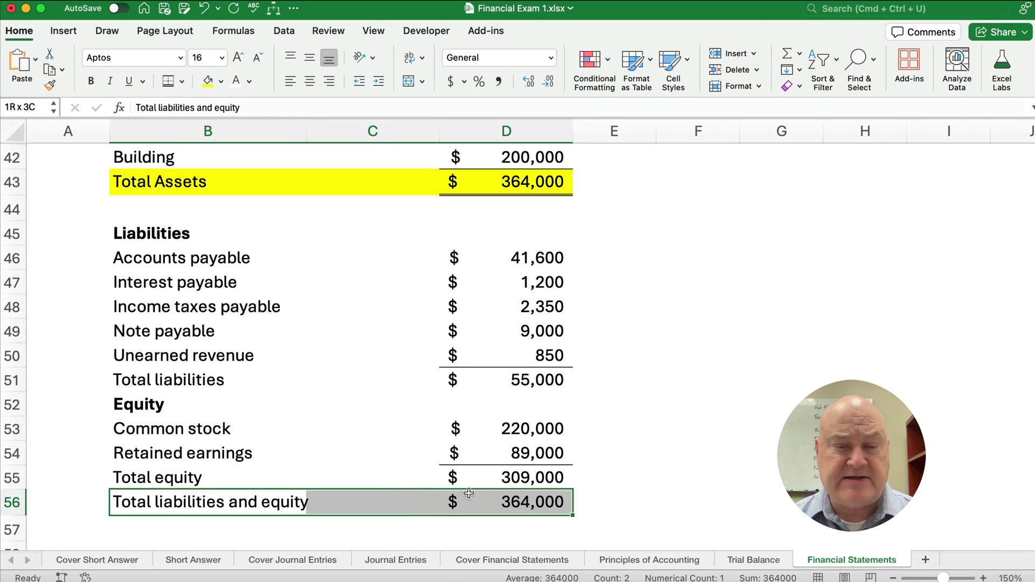
left_click(208, 81)
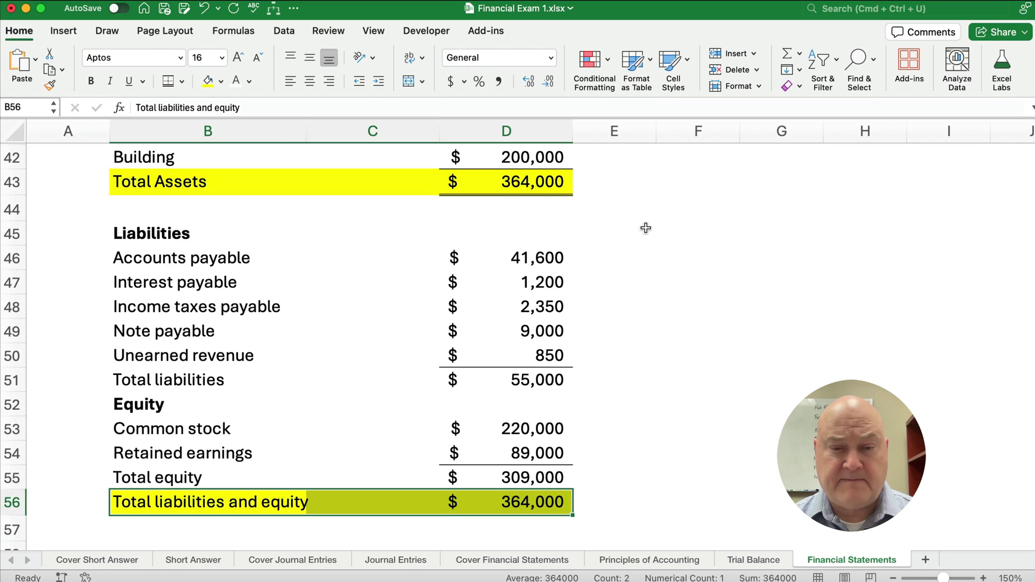